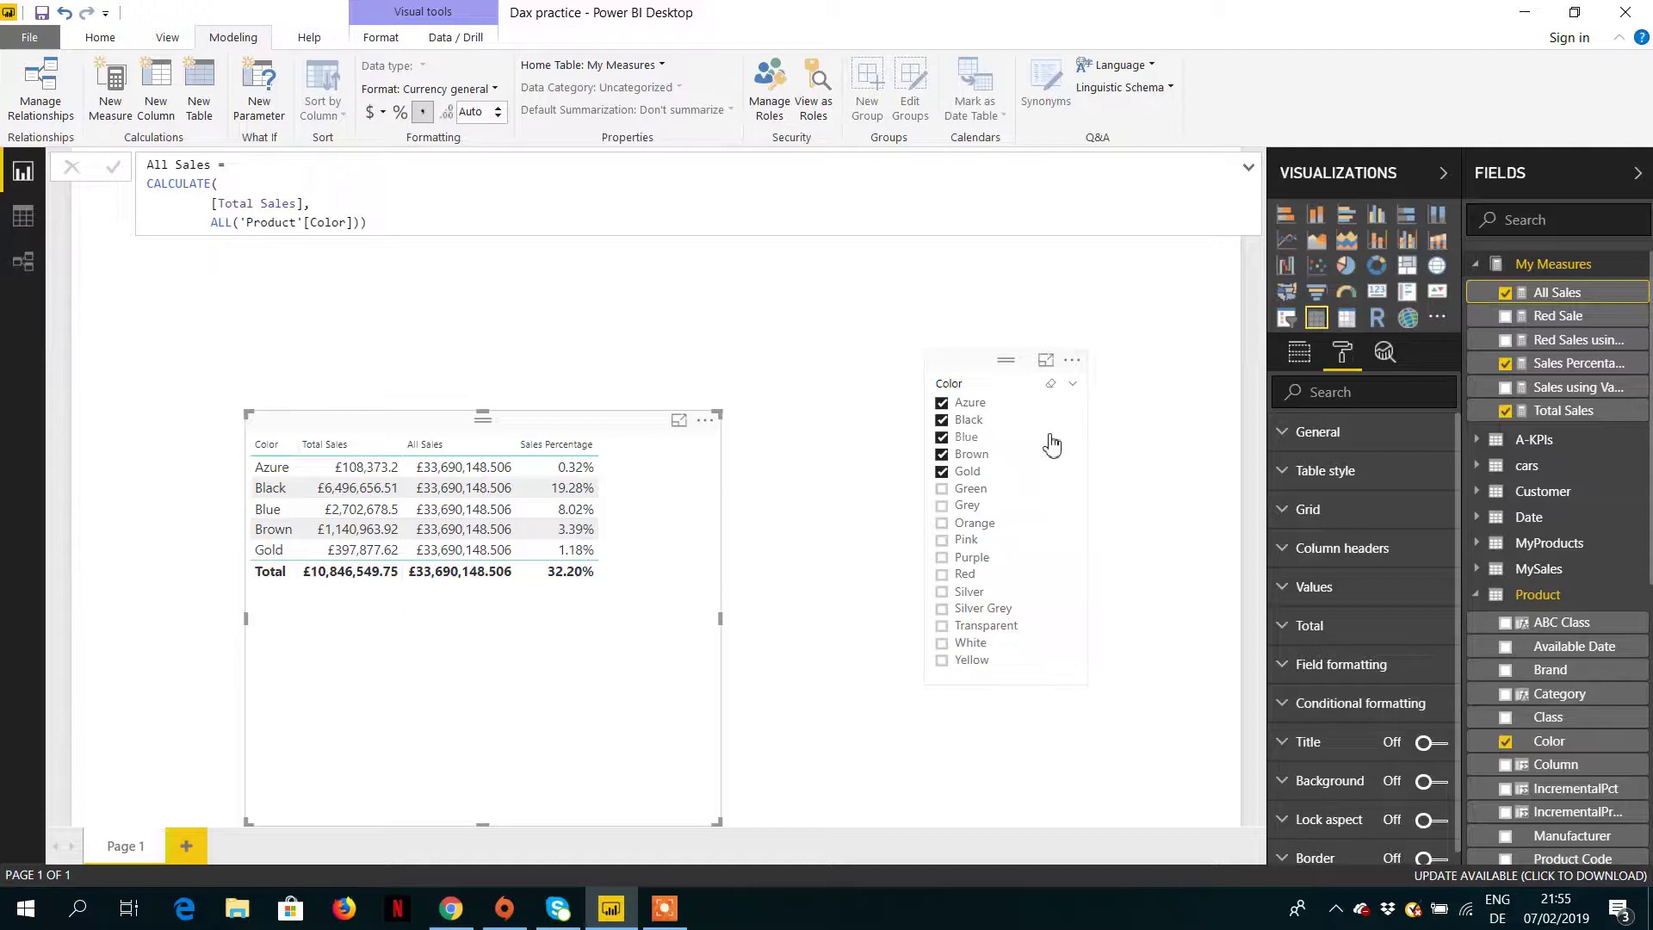
- Clear the Azure, Black, Blue, Brown and Gold selections in the Color slicer
{"action": "left_click", "coordinate": [941, 402]}
{"action": "left_click", "coordinate": [942, 419]}
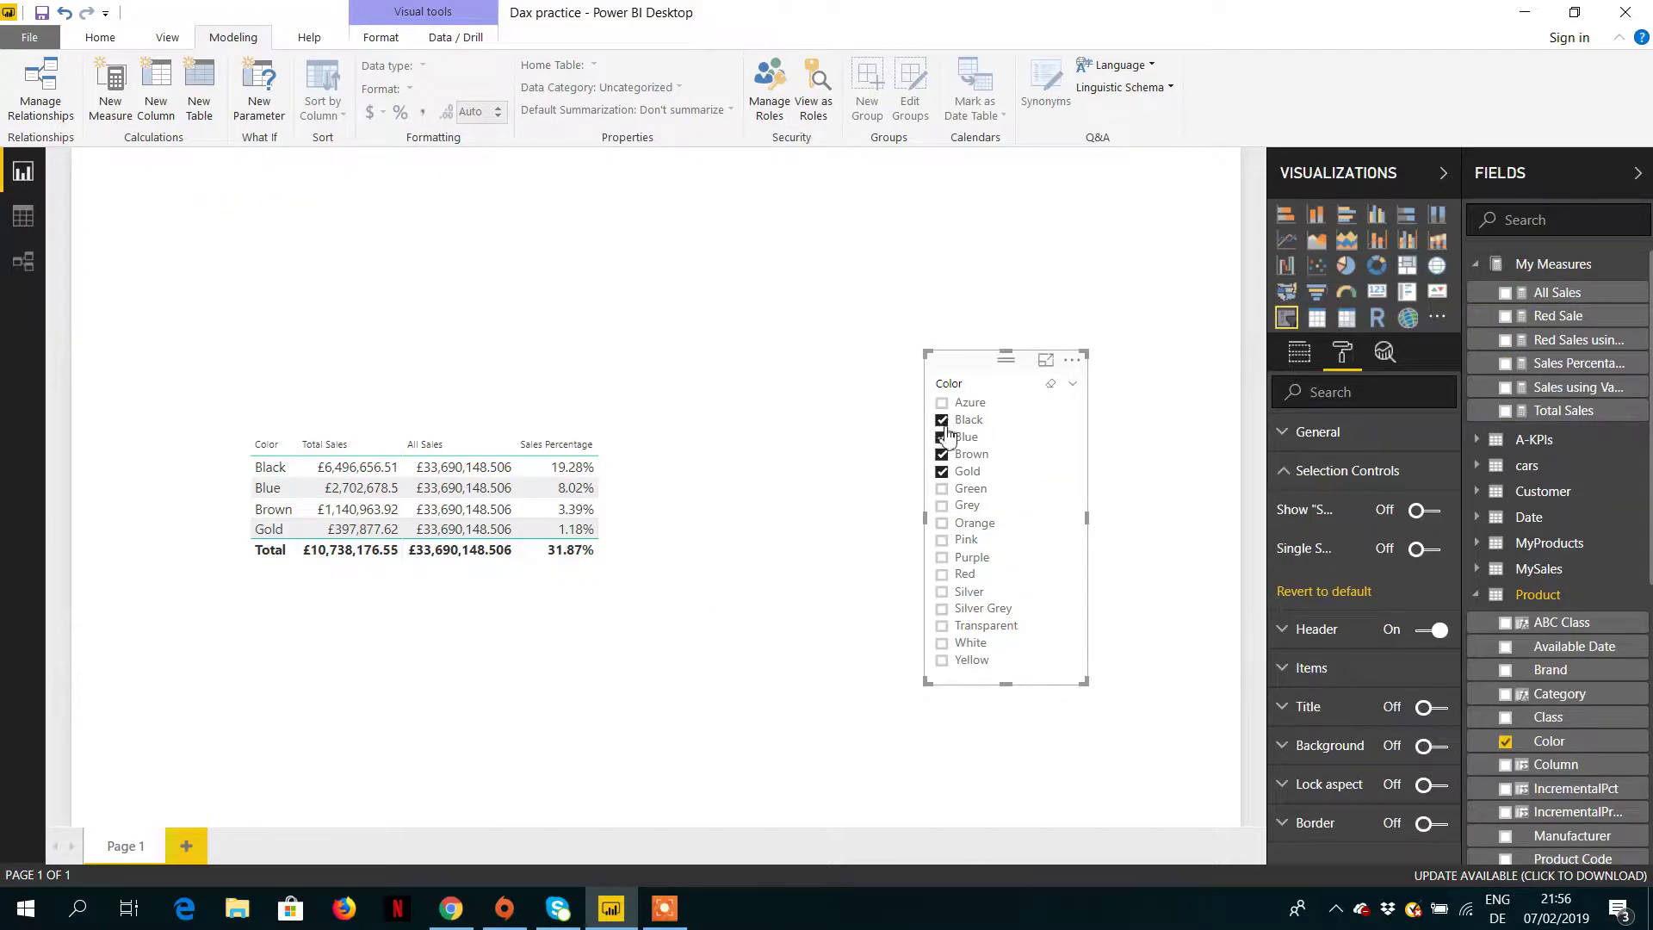
{"action": "left_click", "coordinate": [942, 436]}
{"action": "left_click", "coordinate": [942, 453]}
{"action": "left_click", "coordinate": [943, 472]}
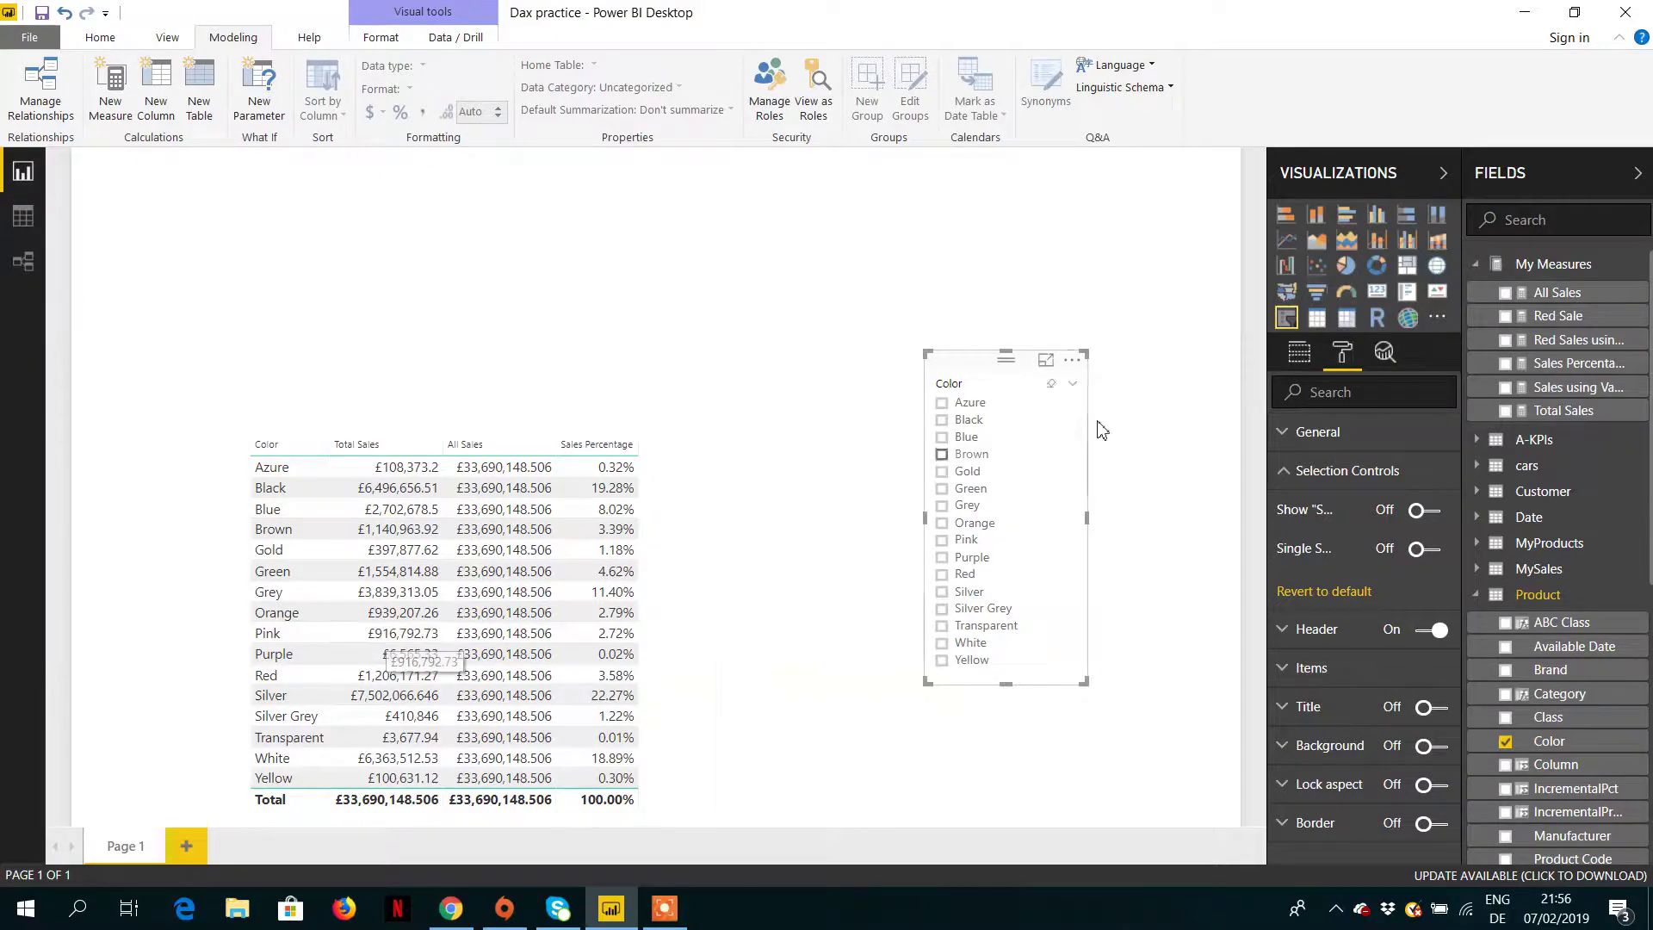
- Filter the report to Blue, Brown, Orange, Grey and Green with the Color slicer
{"action": "left_click", "coordinate": [941, 438]}
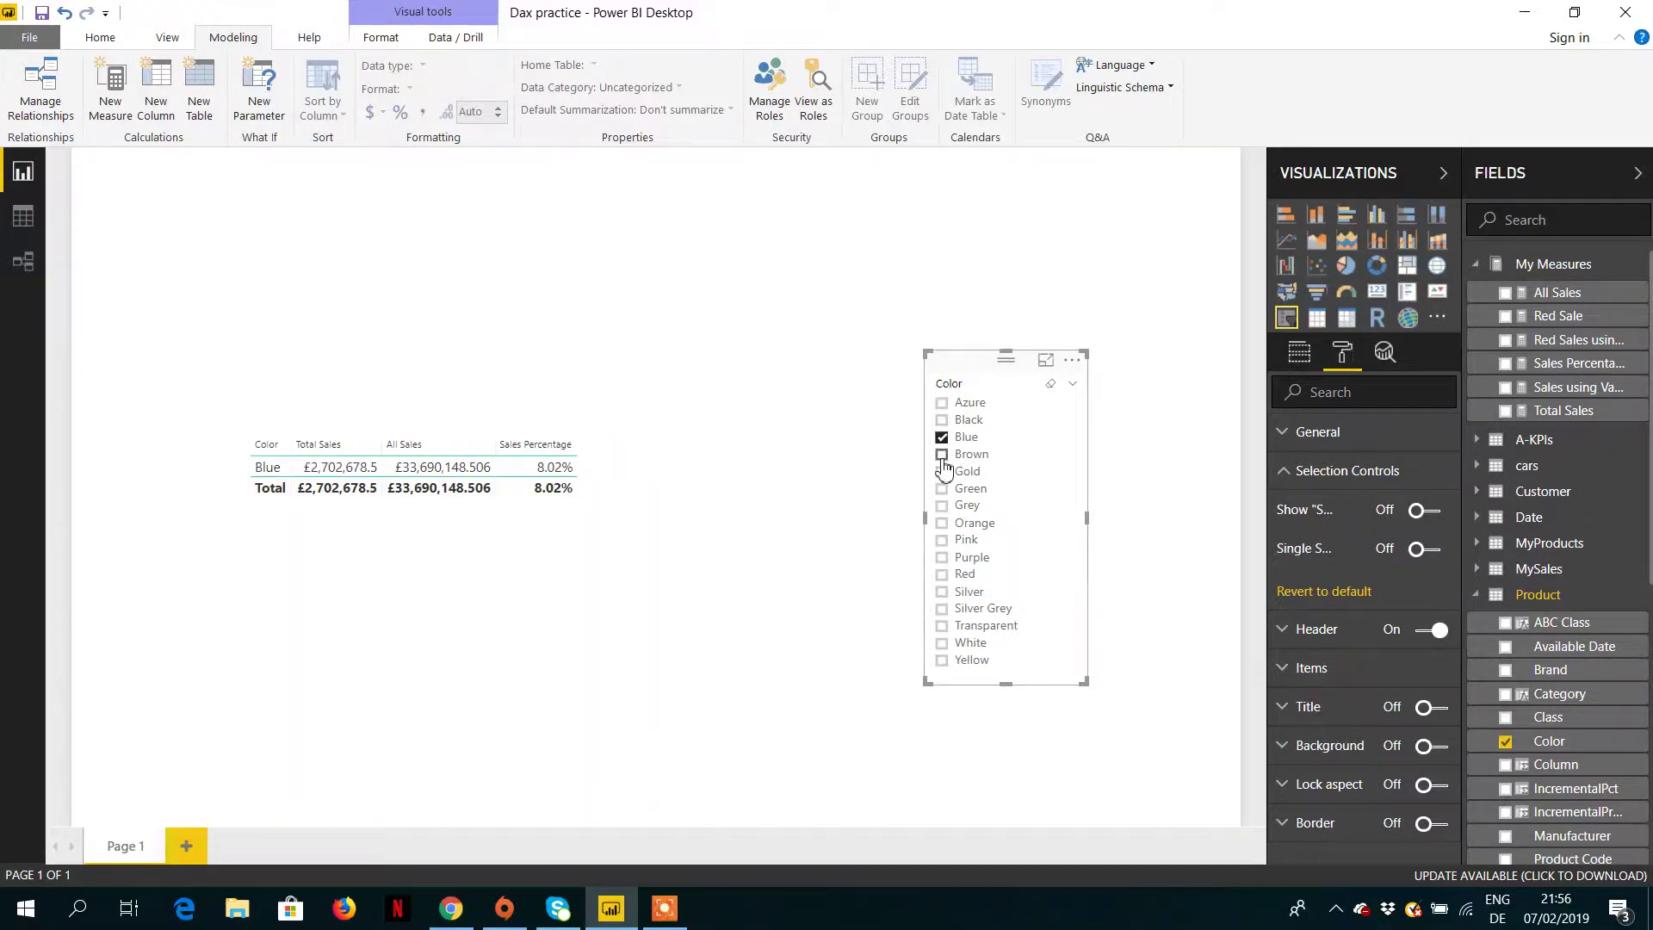
{"action": "left_click", "coordinate": [942, 454]}
{"action": "left_click", "coordinate": [942, 528]}
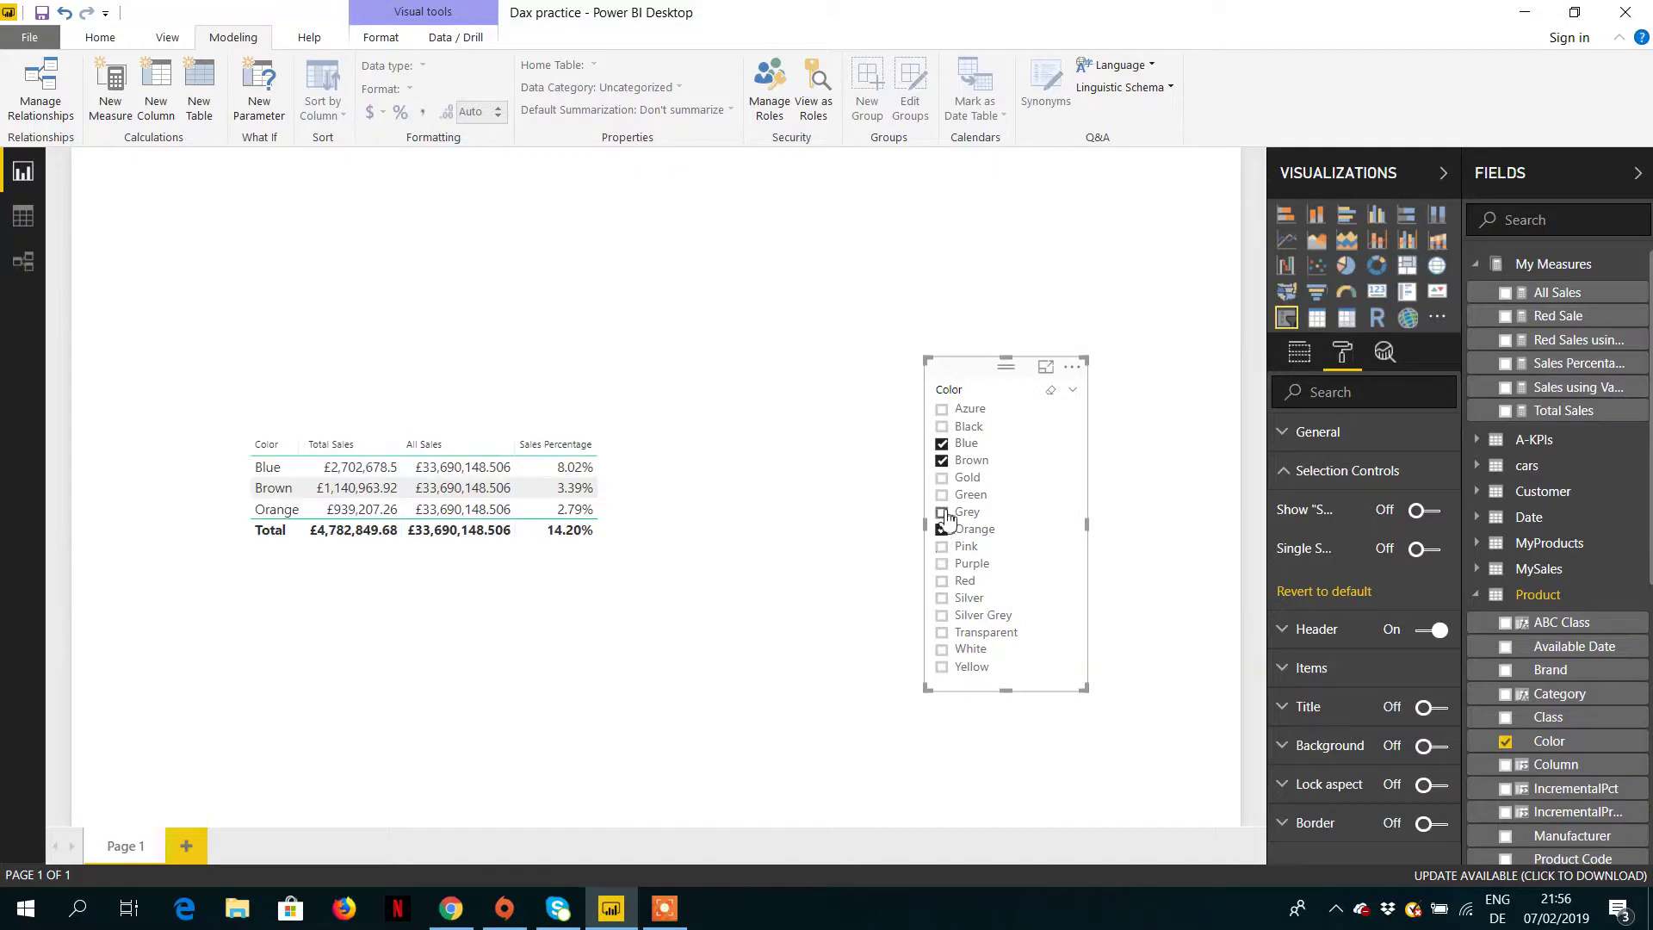
{"action": "left_click", "coordinate": [942, 511]}
{"action": "left_click", "coordinate": [941, 494]}
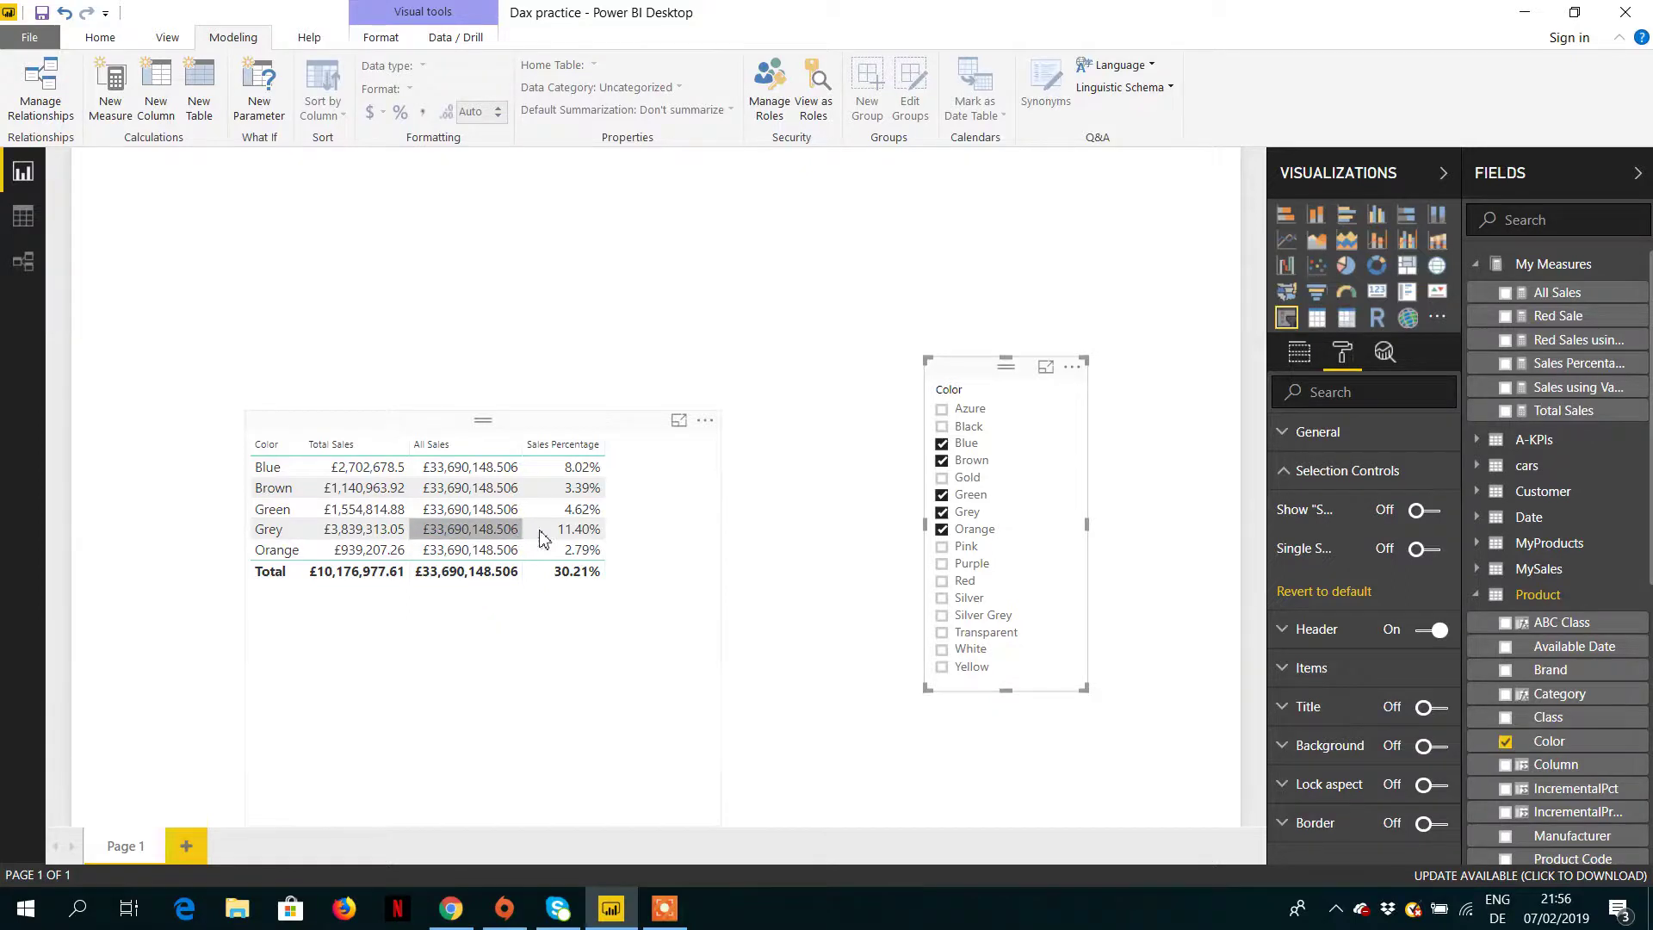
- Review the All Sales measure's formula and widen the sales table visual to make room for another column
{"action": "left_click", "coordinate": [1560, 293]}
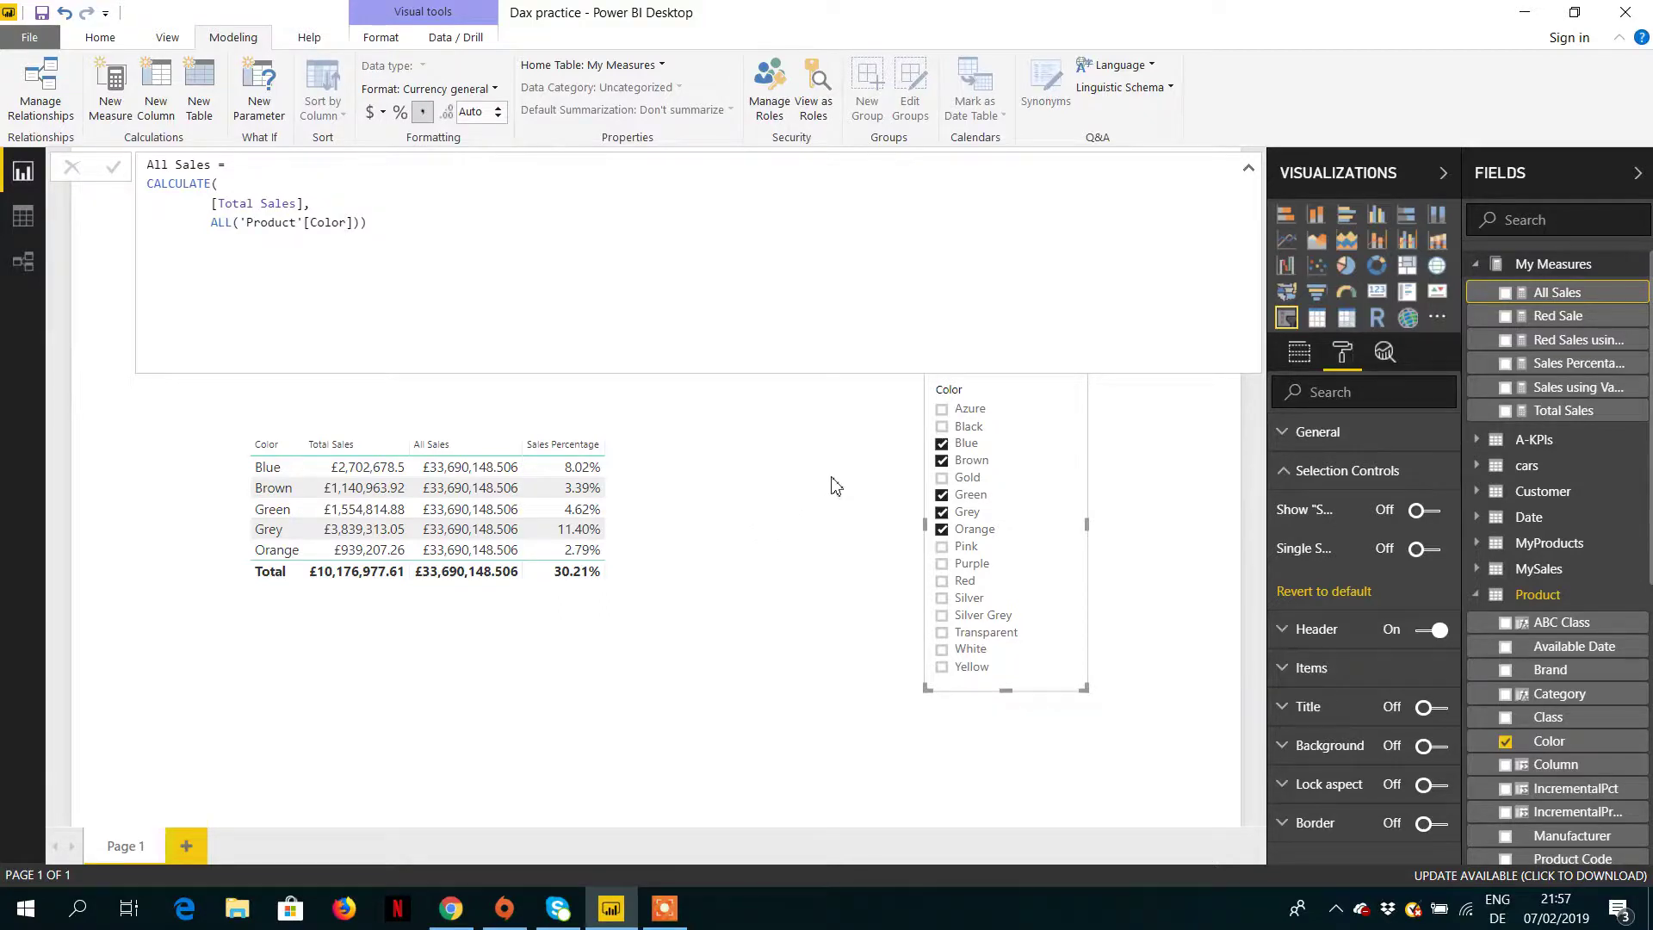
{"action": "left_click", "coordinate": [661, 634]}
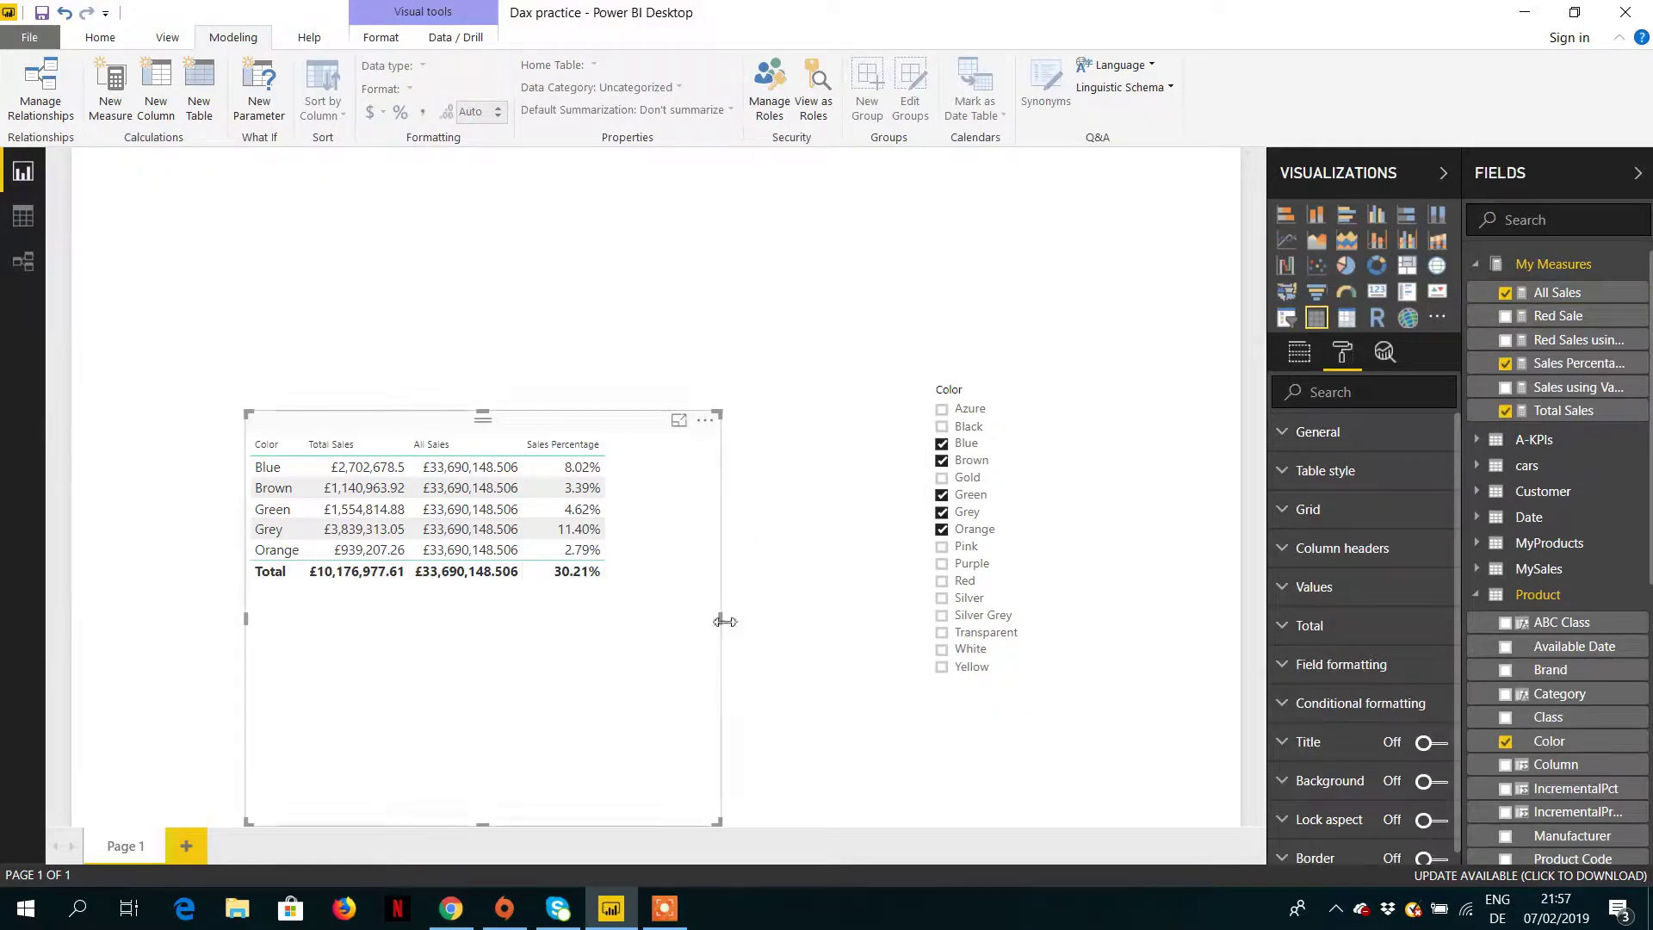
{"action": "left_click", "coordinate": [822, 626]}
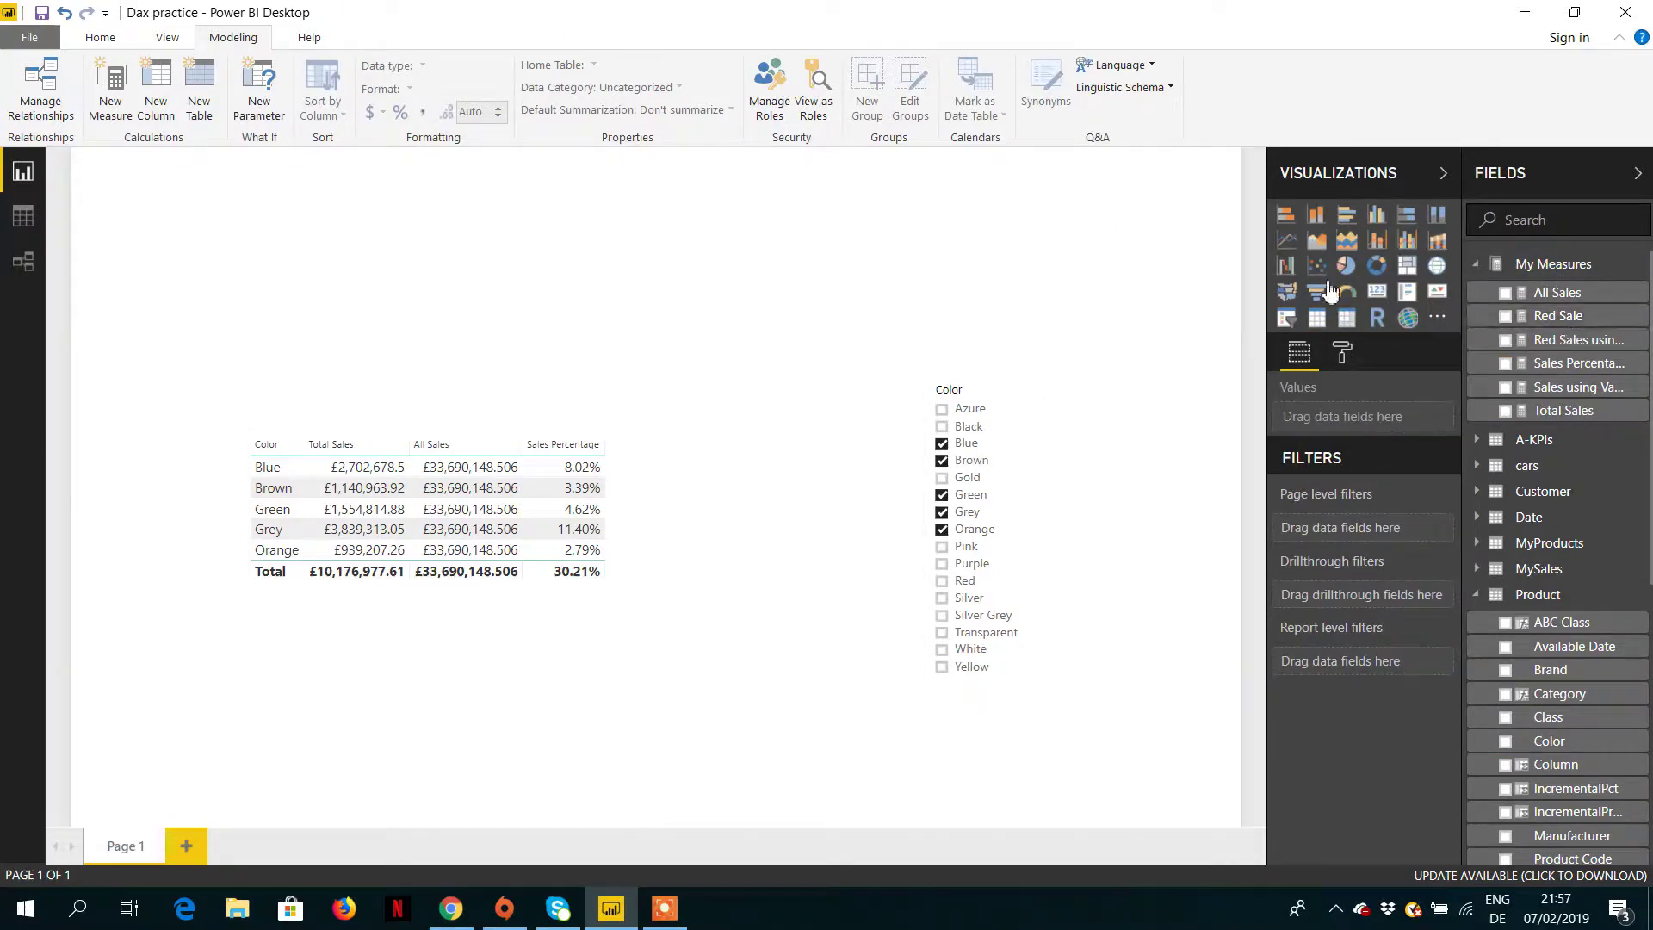
- Create a new measure named Allselected Sales in the My Measures table, with the formula editor expanded for a multi-line expression
{"action": "left_click", "coordinate": [107, 38]}
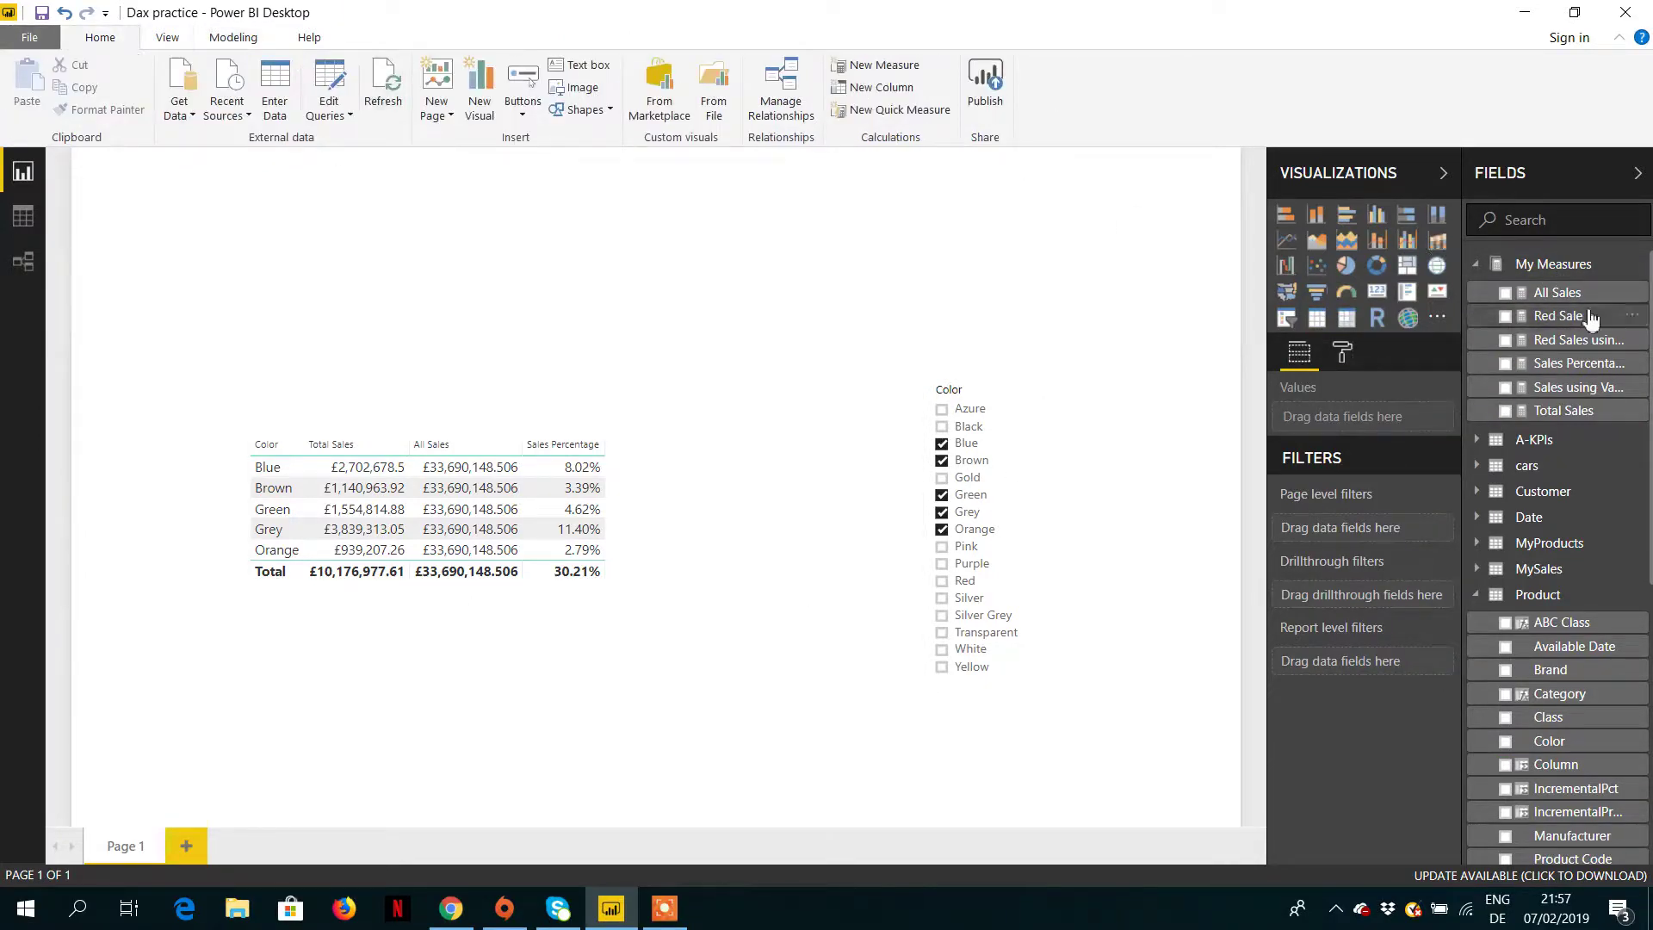
{"action": "left_click", "coordinate": [1555, 266]}
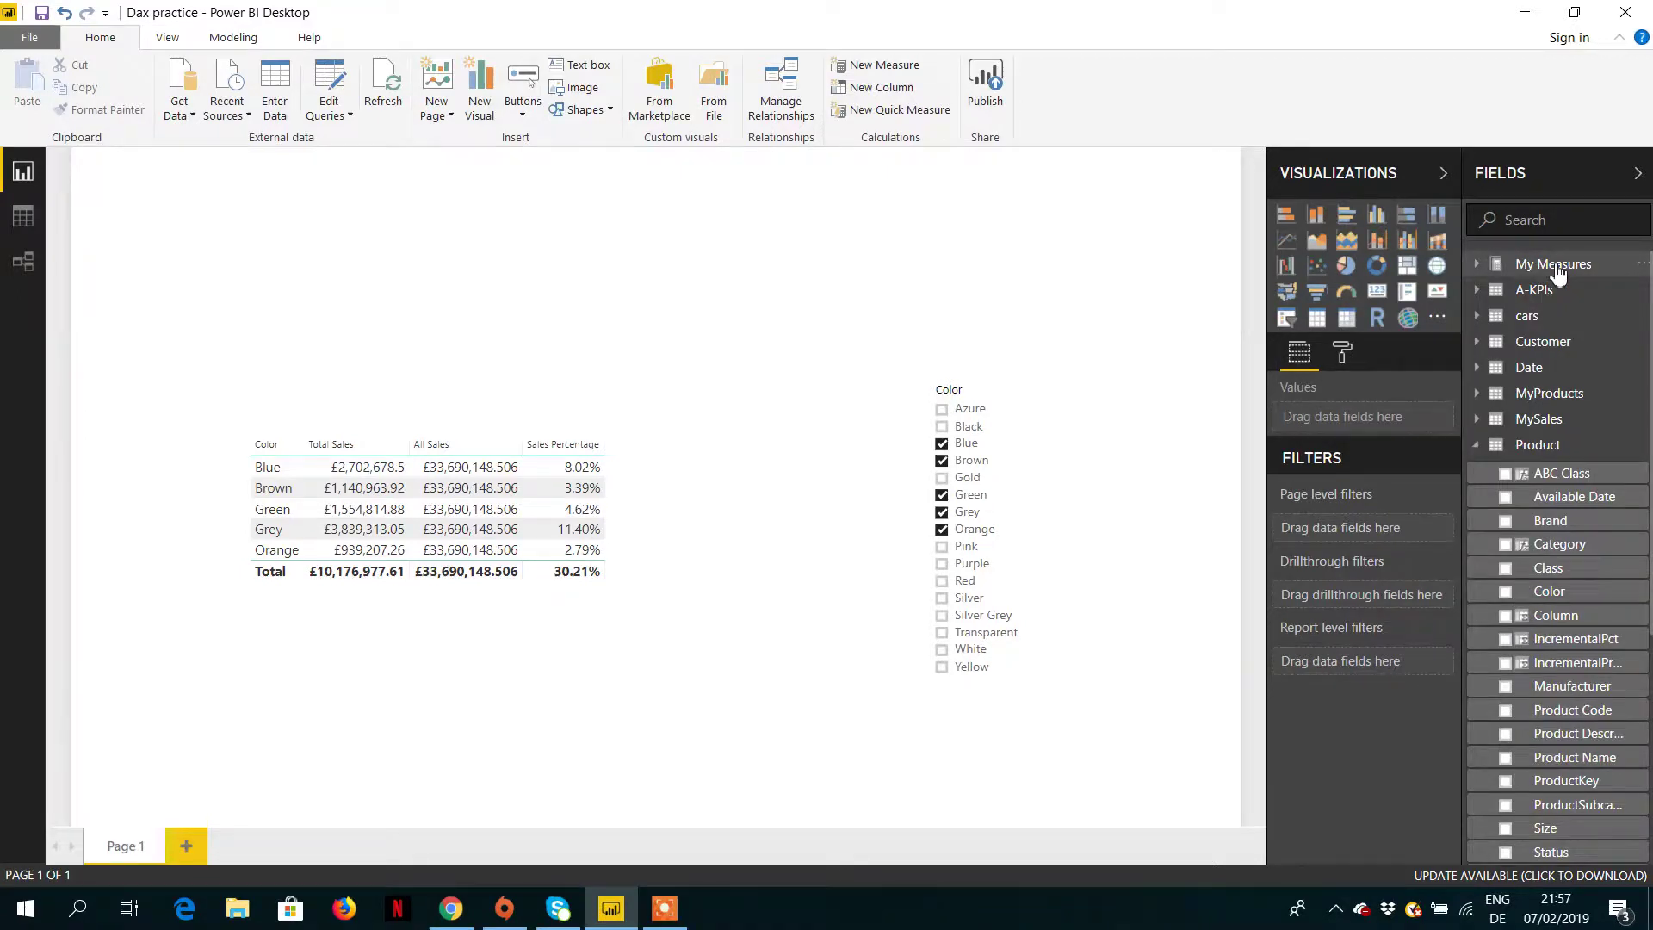
{"action": "left_click", "coordinate": [1557, 267]}
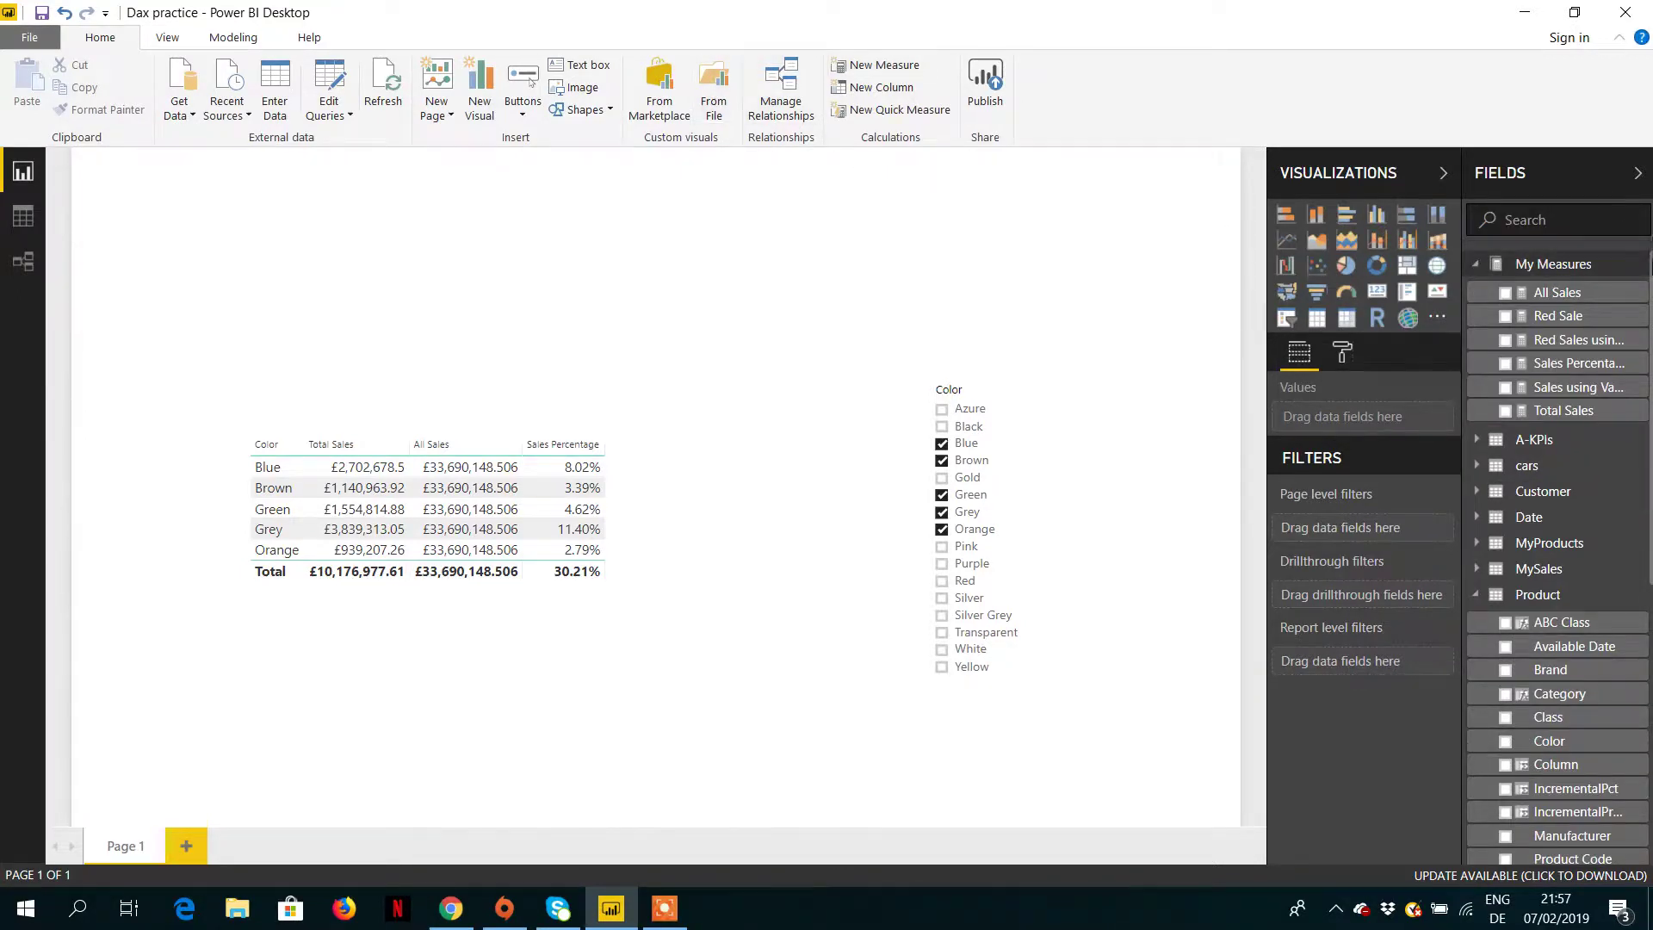
{"action": "left_click", "coordinate": [1532, 266]}
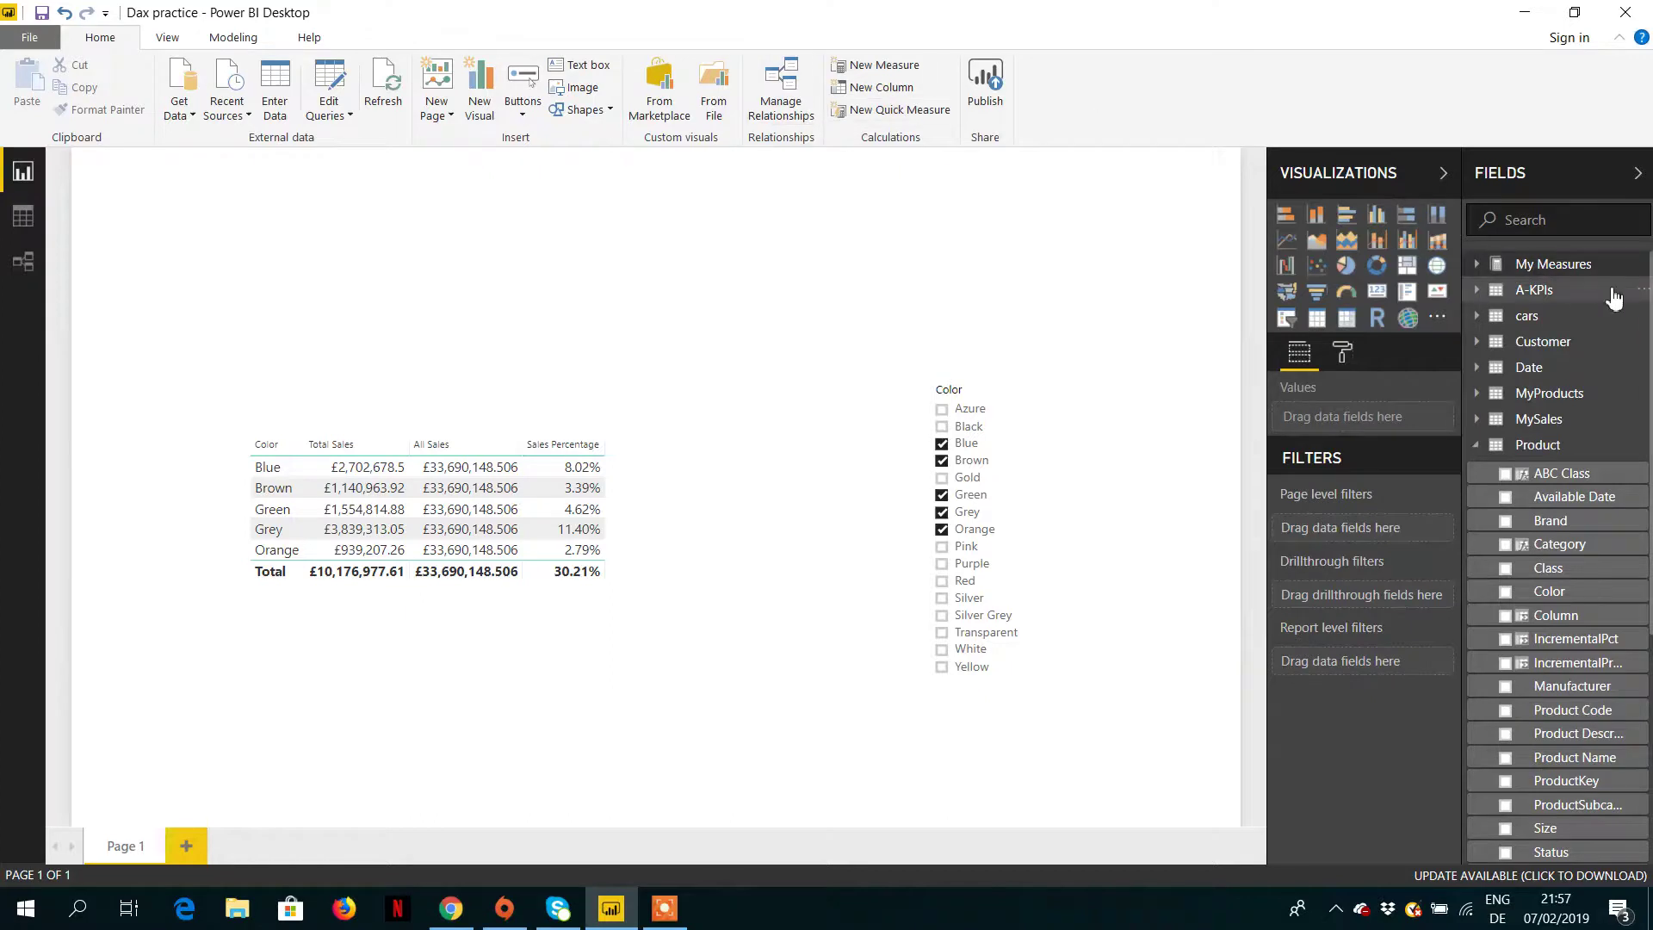
{"action": "left_click", "coordinate": [1594, 266]}
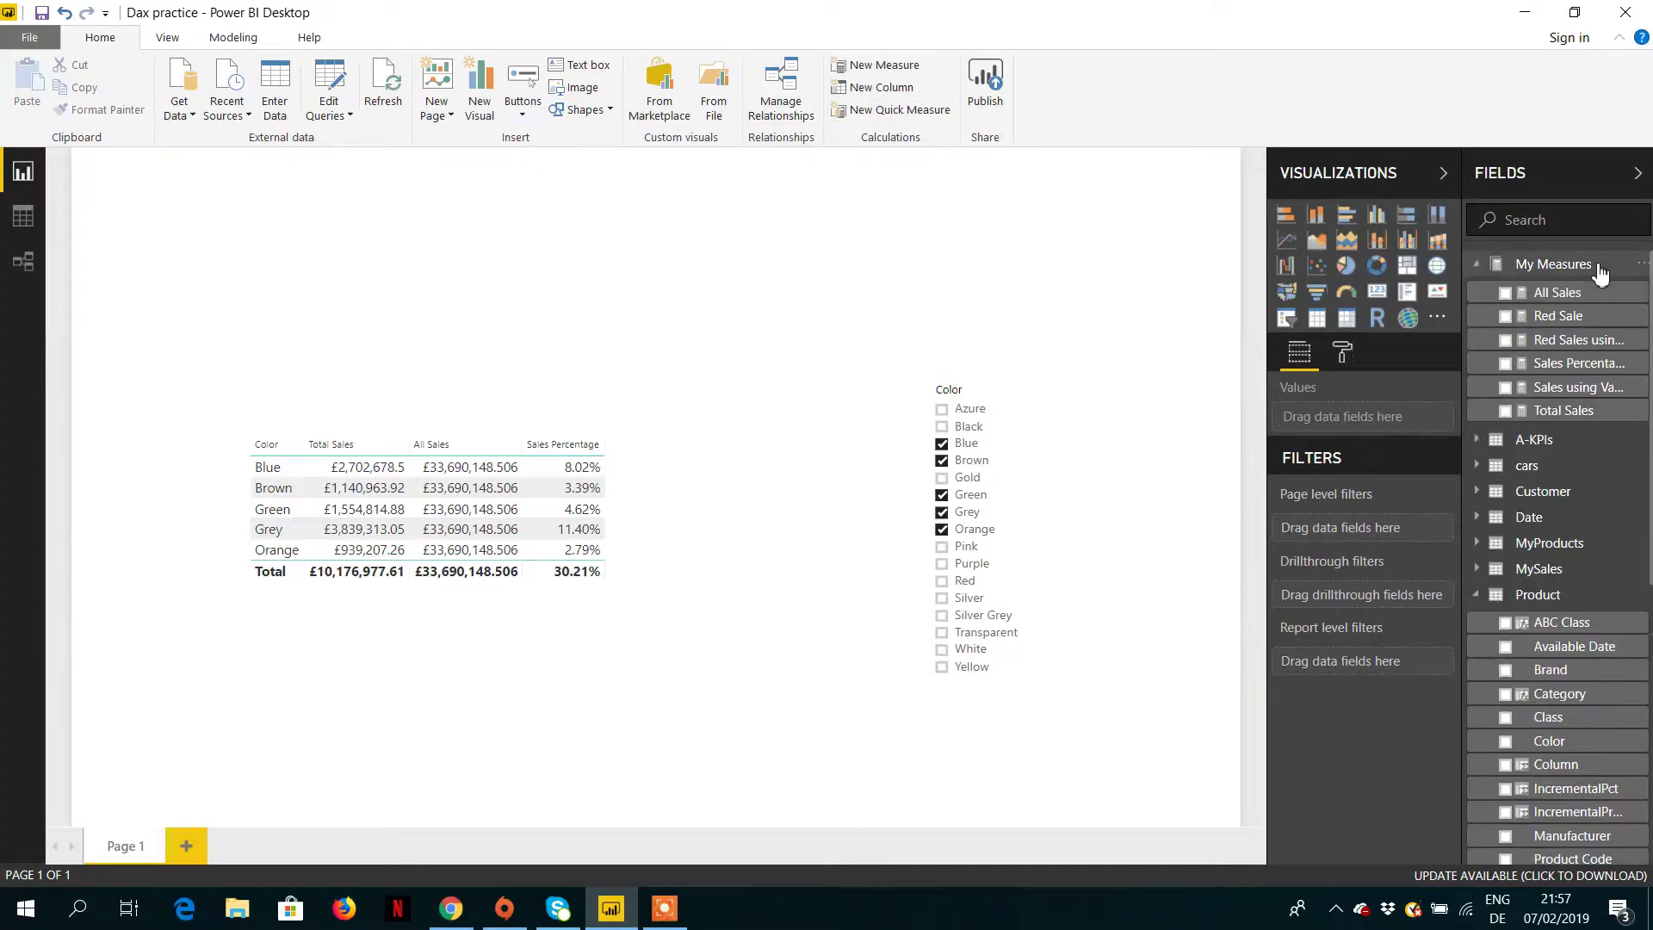
{"action": "left_click", "coordinate": [872, 67]}
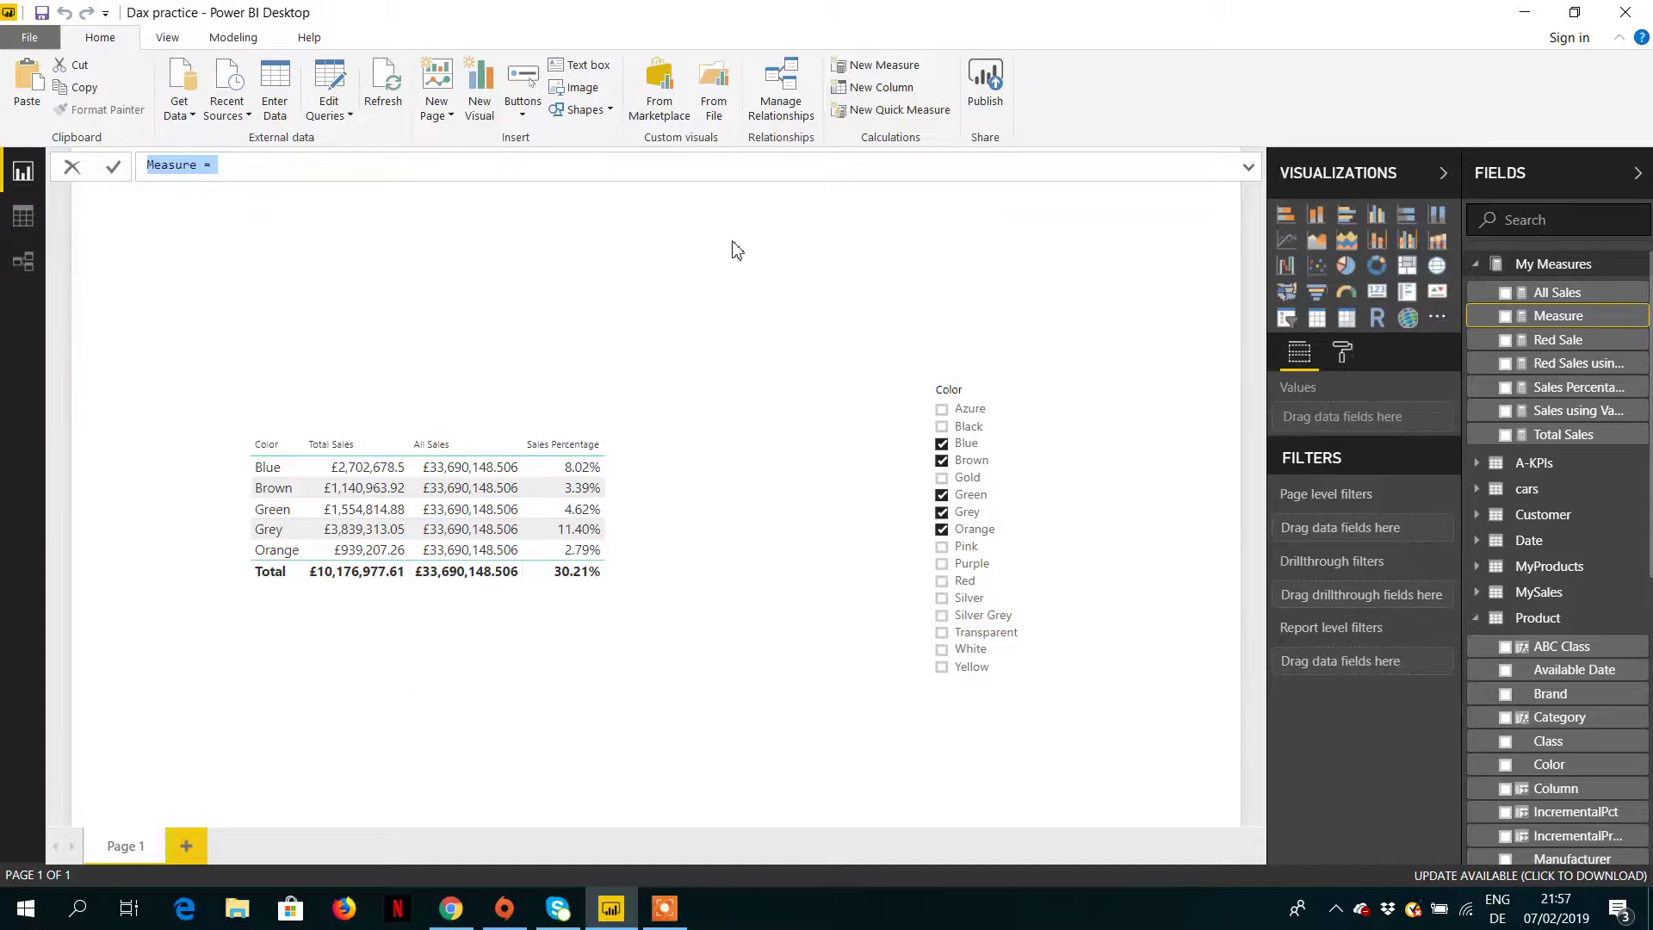
{"action": "type", "text": "Allselected Sale"}
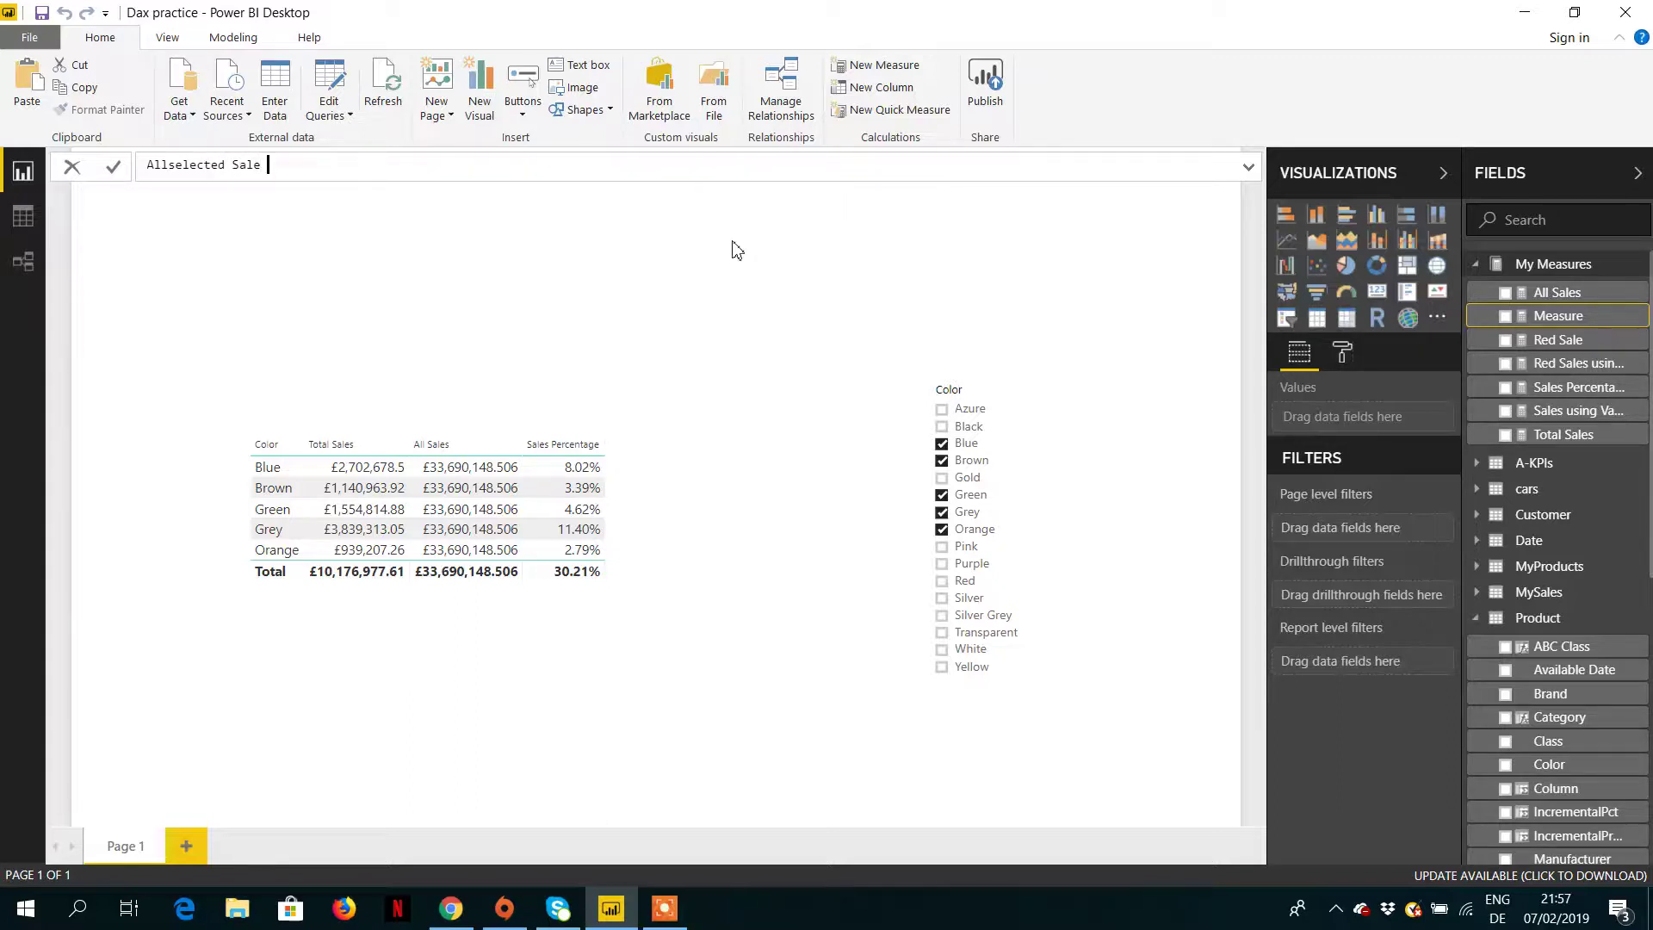
{"action": "type", "text": "s ="}
{"action": "key", "text": "shift+Return"}
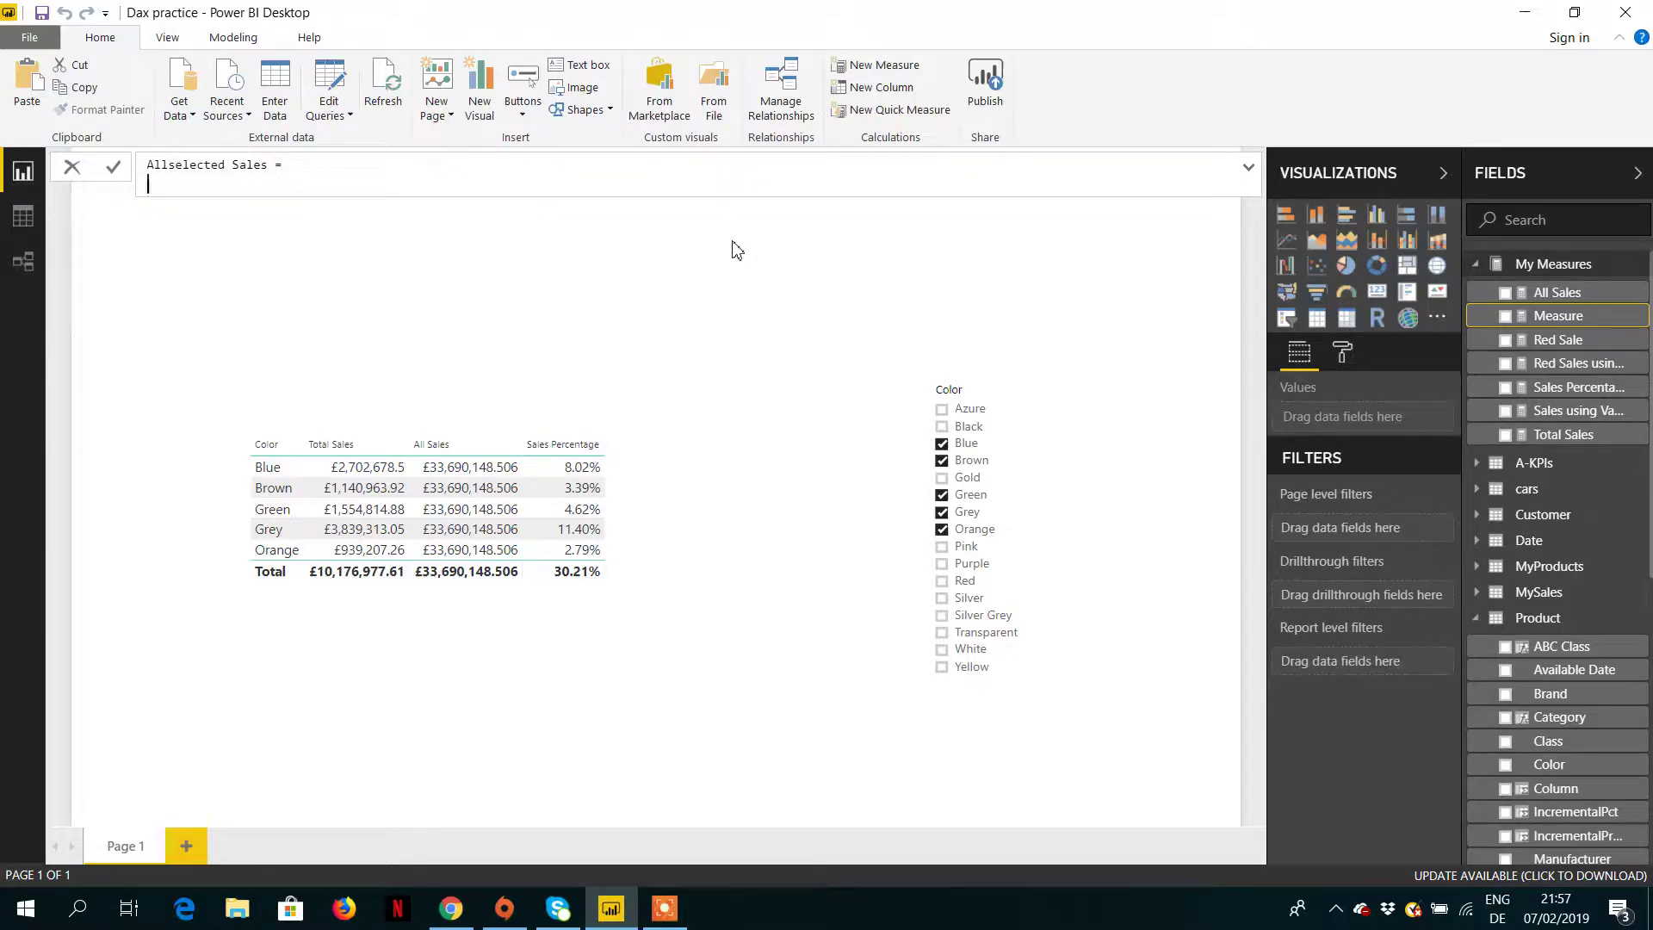
{"action": "left_click", "coordinate": [1247, 168]}
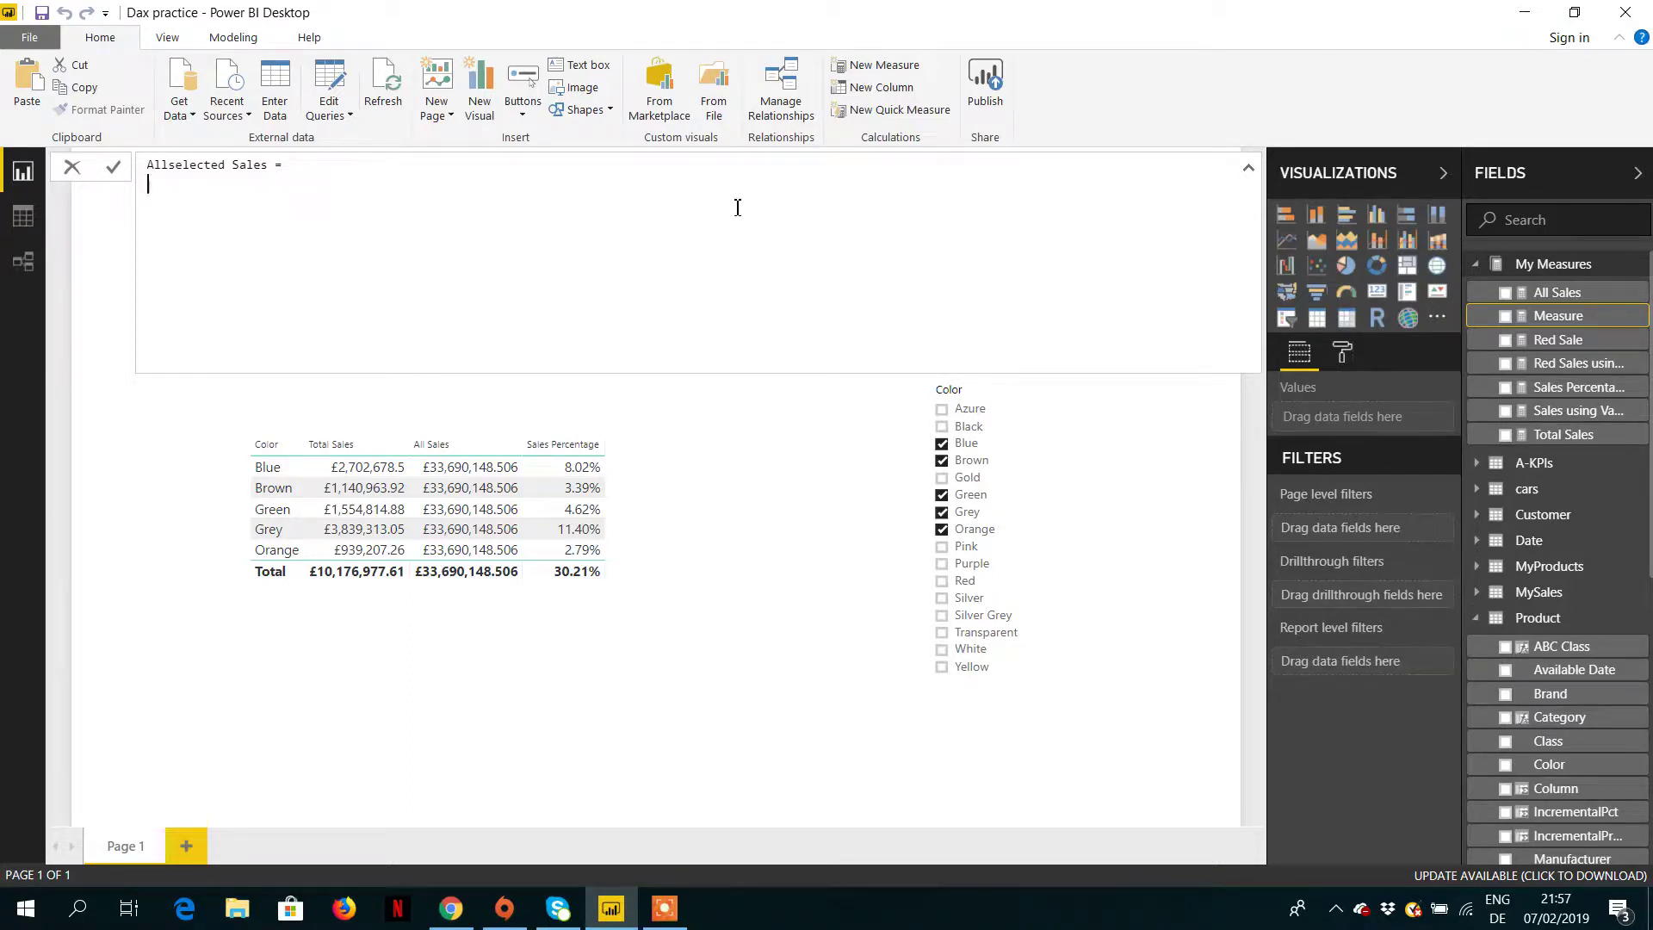
- Begin the Allselected Sales formula with CALCULATE( and [Total Sales], as its expression, each on its own line
{"action": "type", "text": "cal"}
{"action": "key", "text": "Tab"}
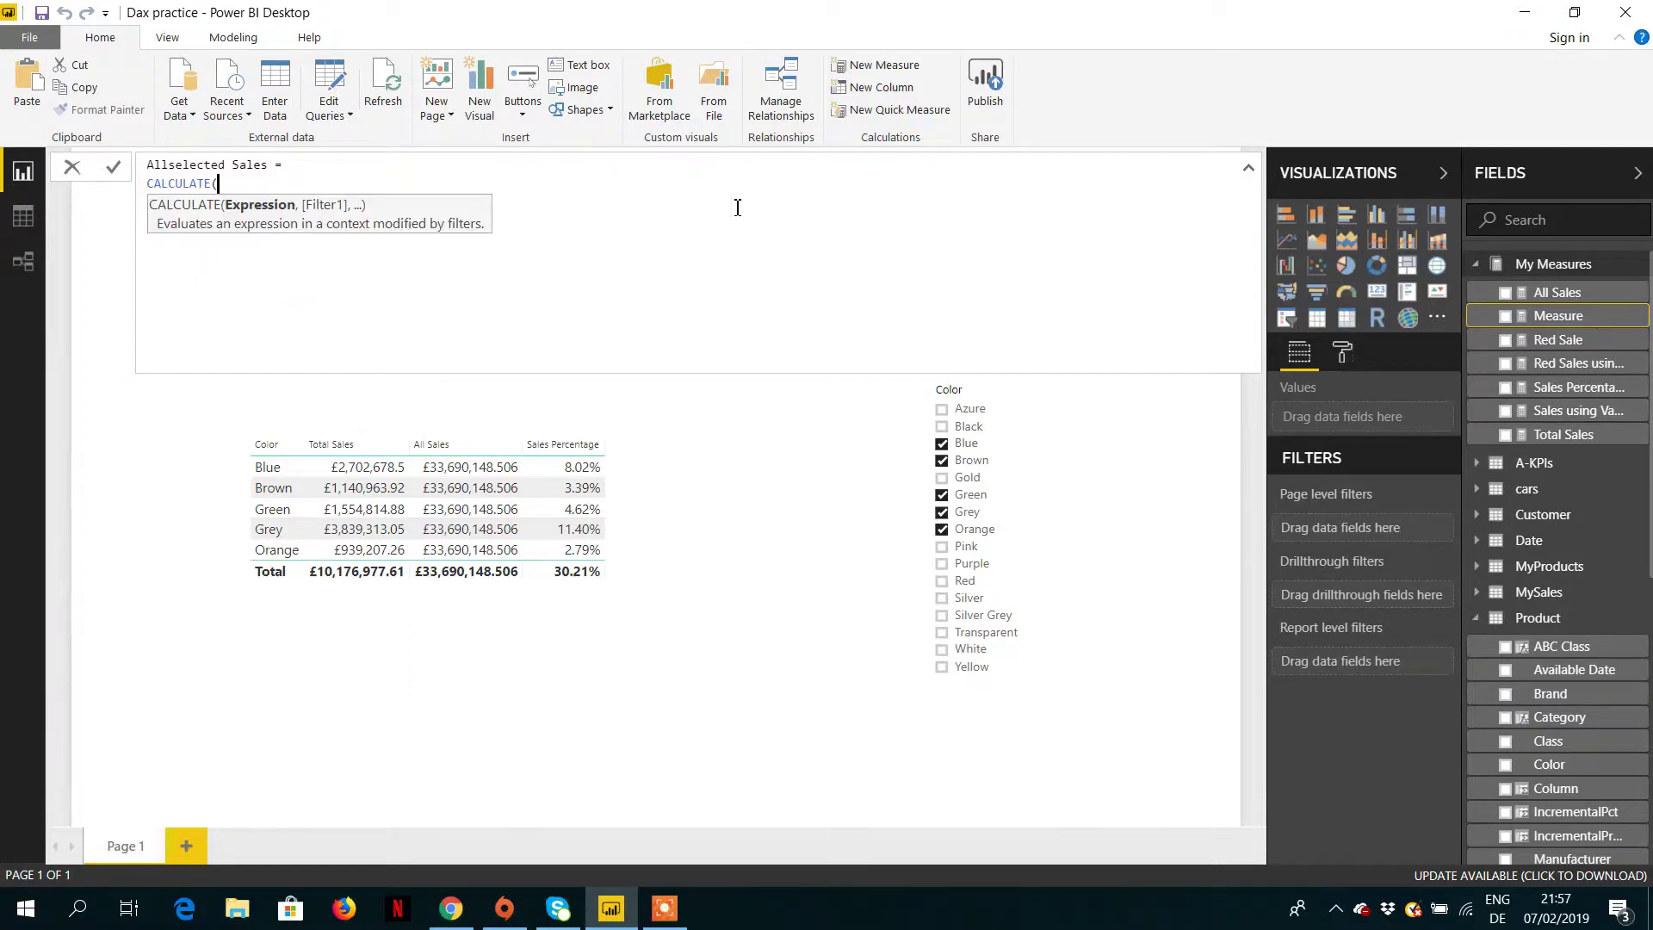
{"action": "key", "text": "shift+Return"}
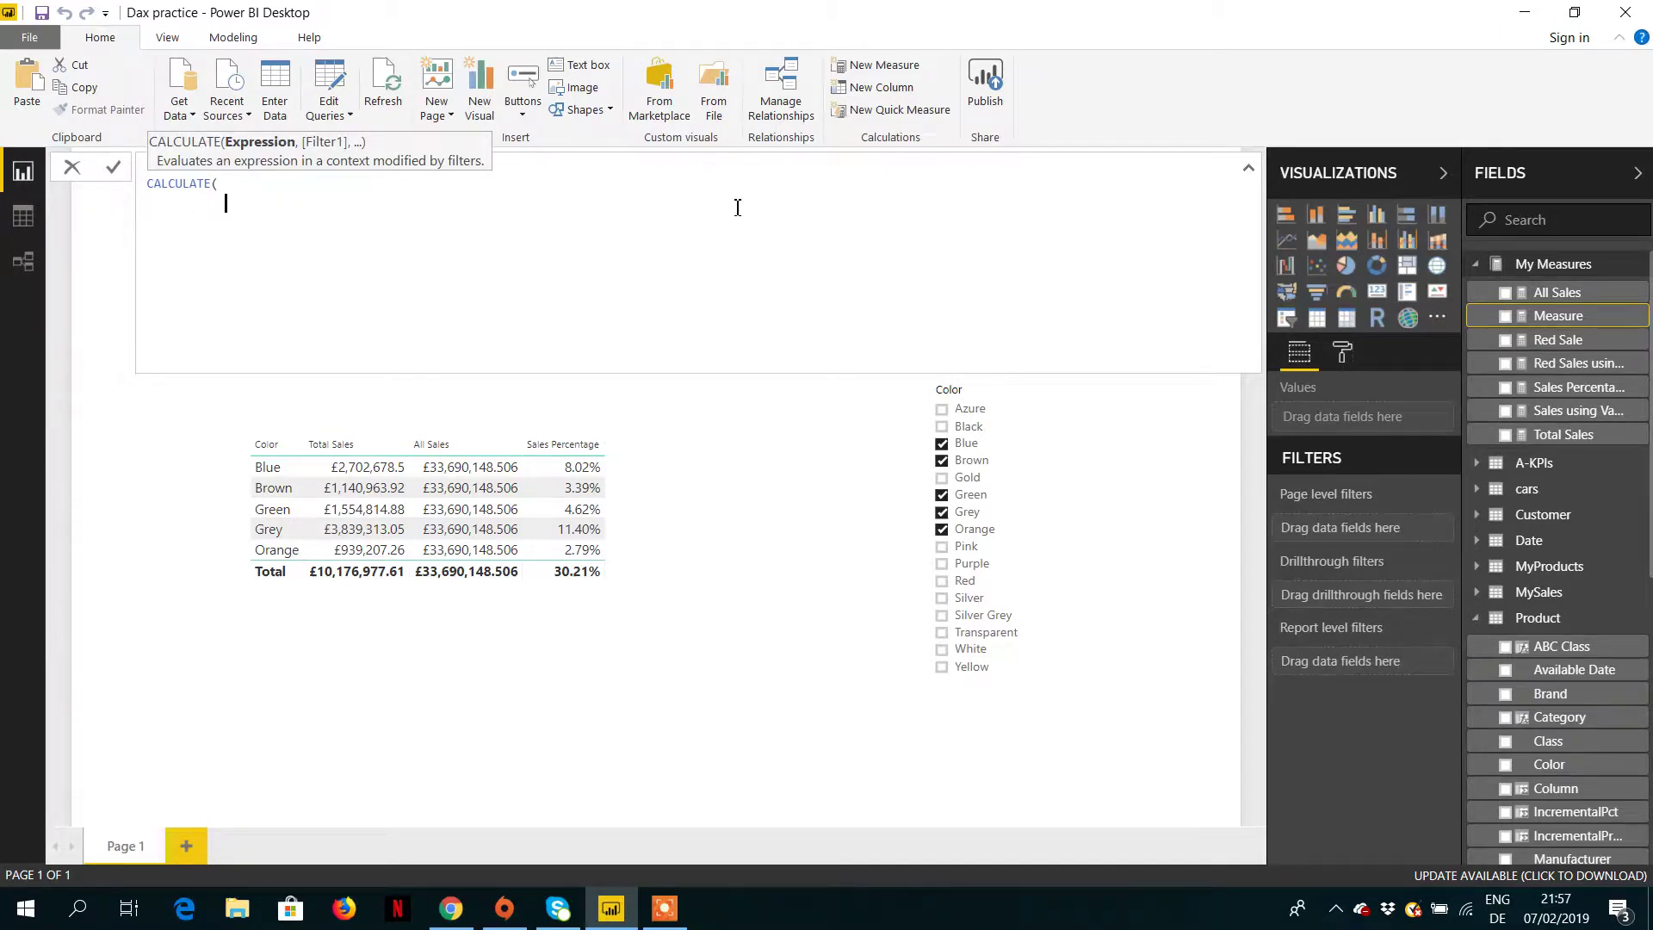
{"action": "type", "text": "tot"}
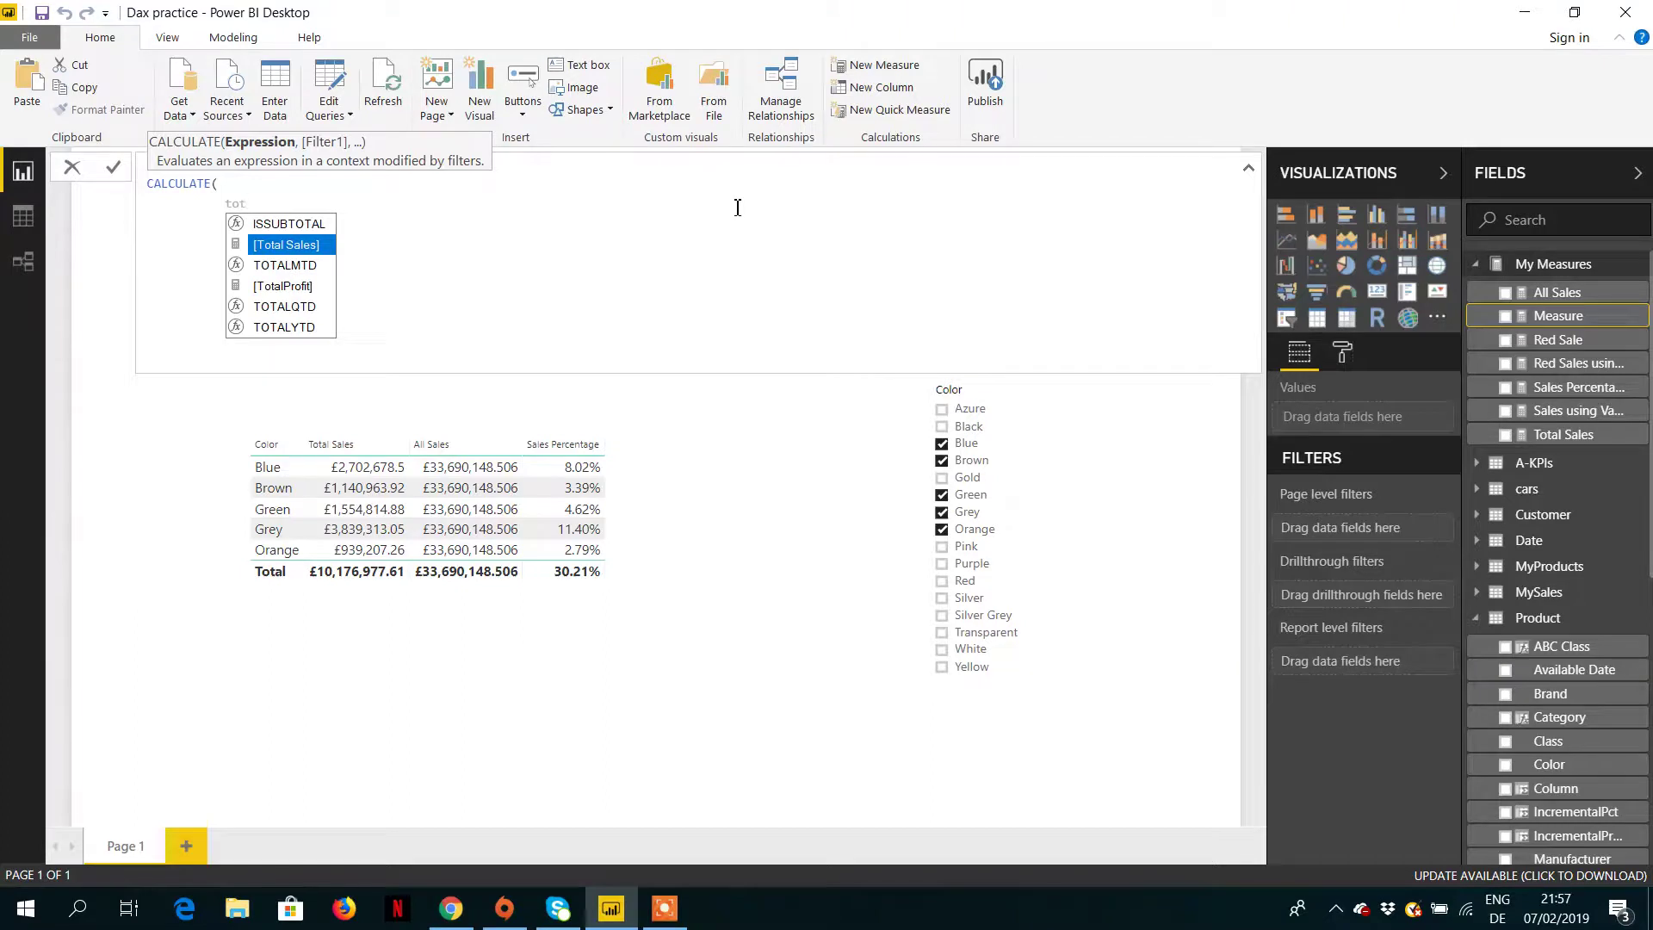
{"action": "key", "text": "Tab"}
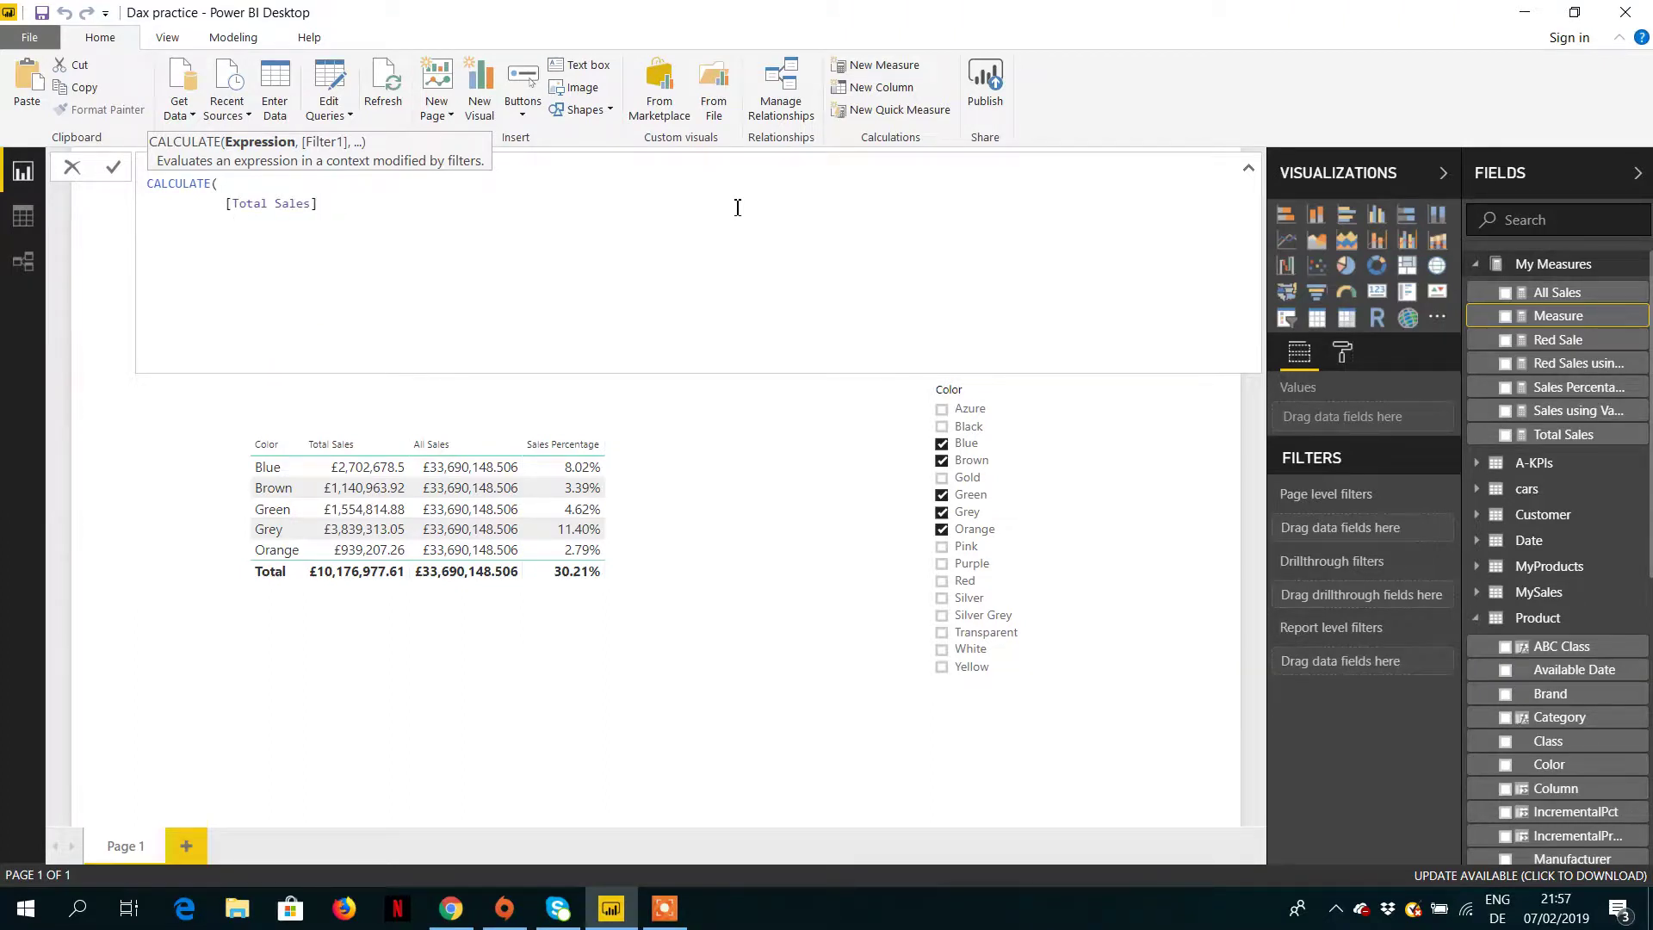
{"action": "type", "text": ","}
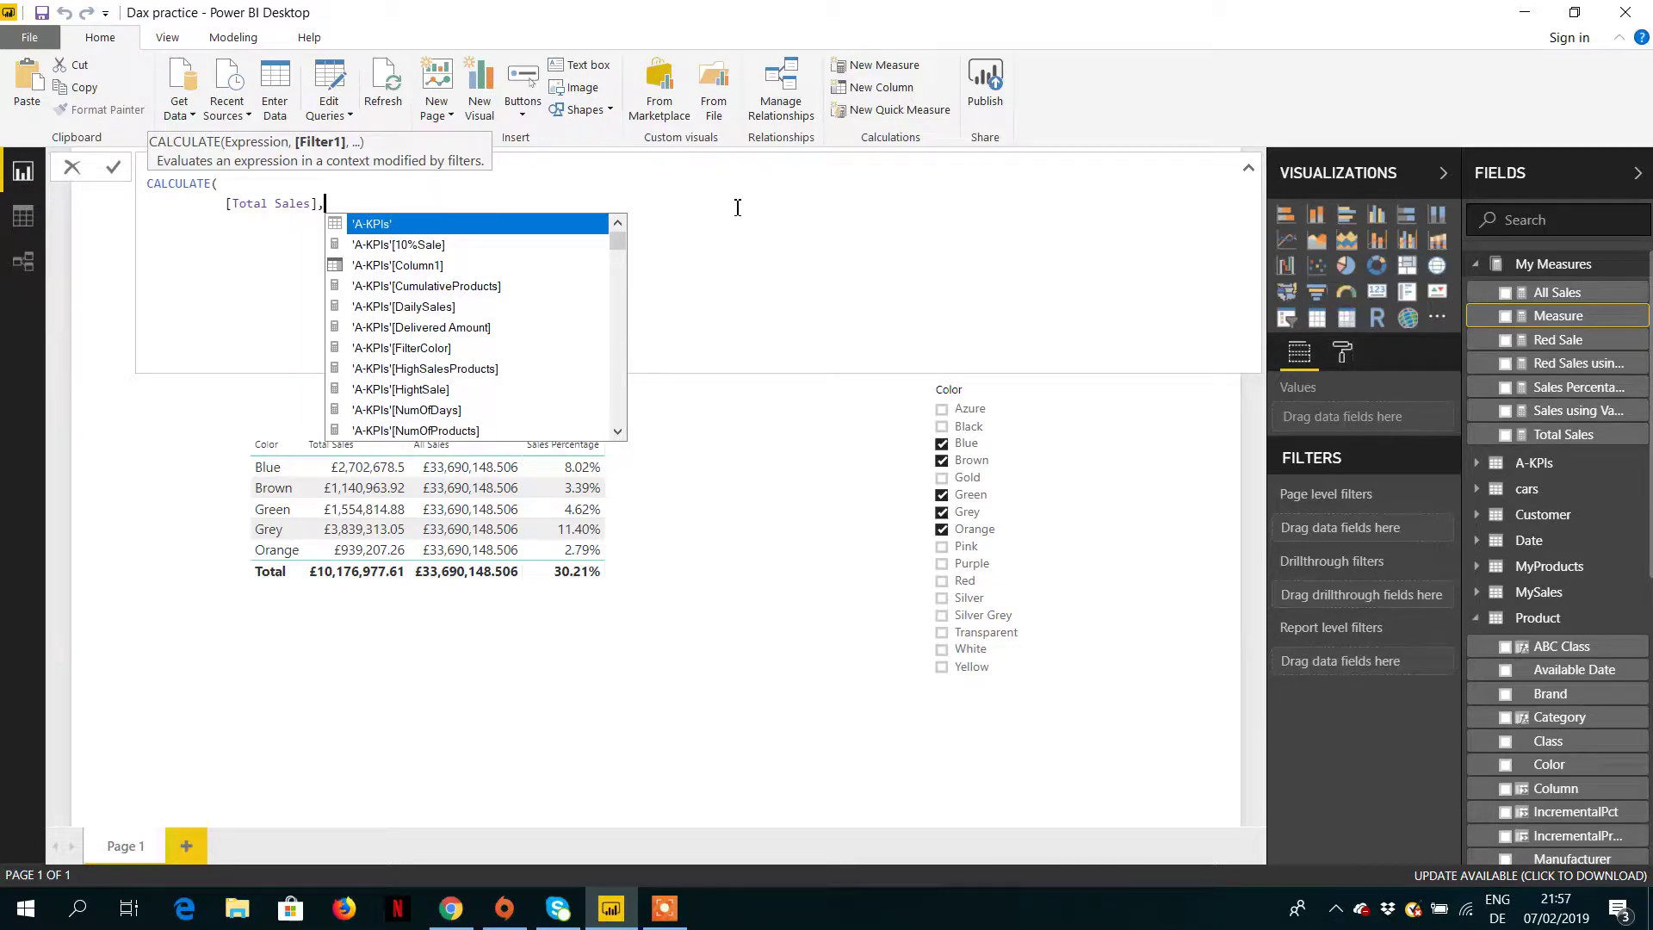
{"action": "key", "text": "shift+Return"}
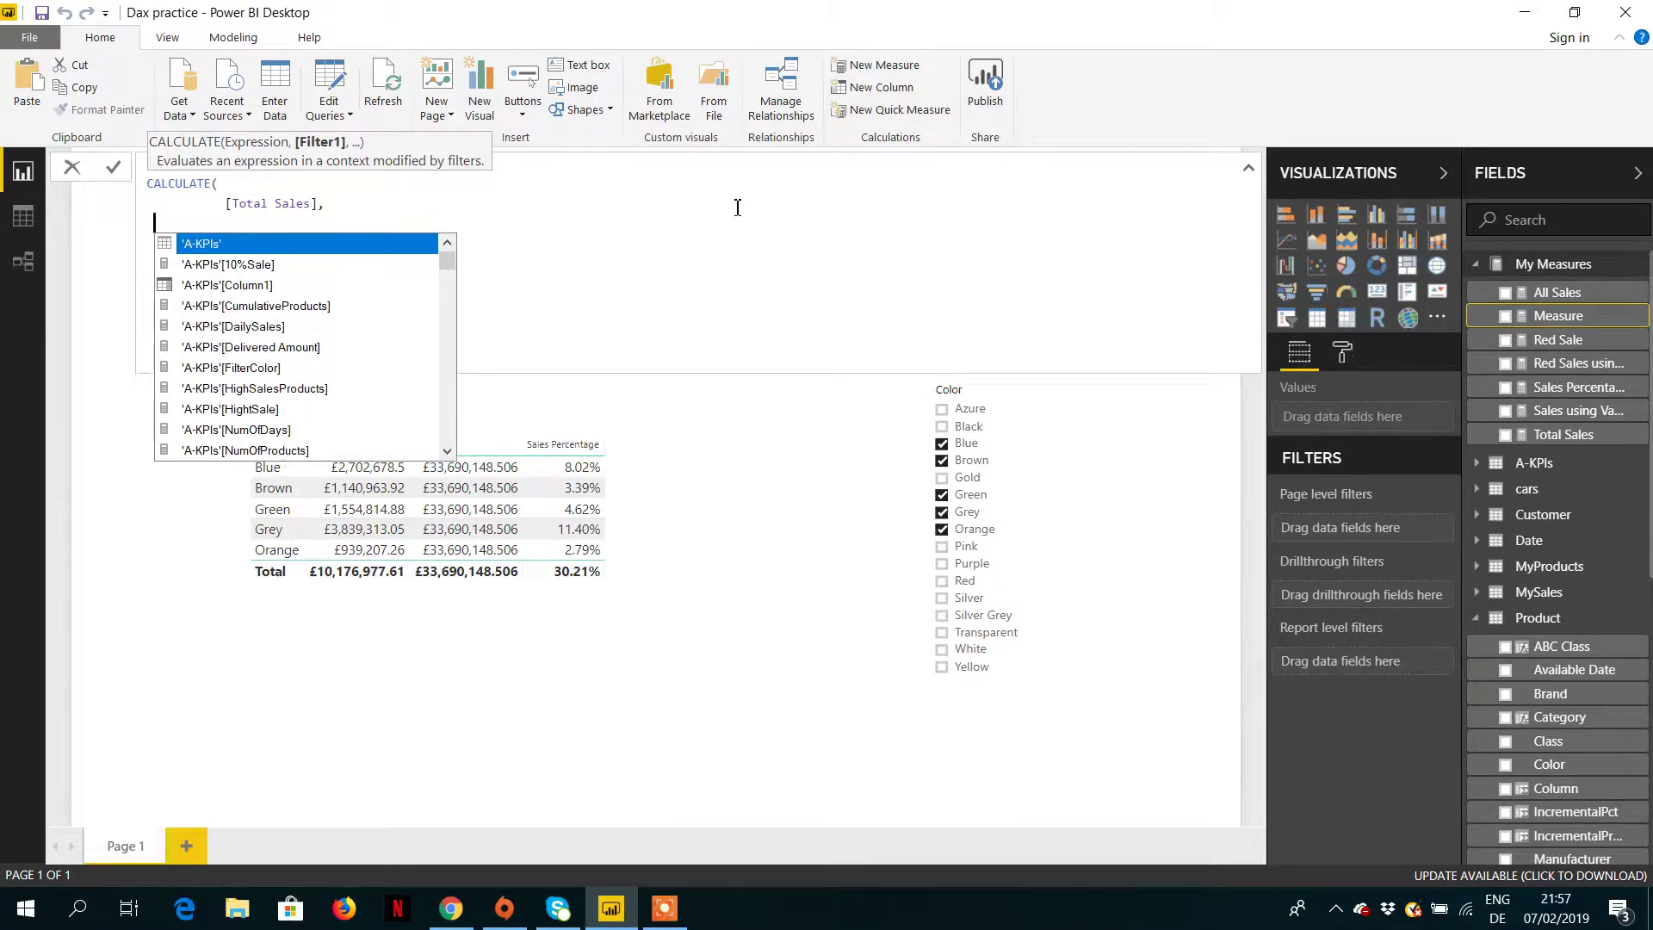
{"action": "key", "text": "Tab"}
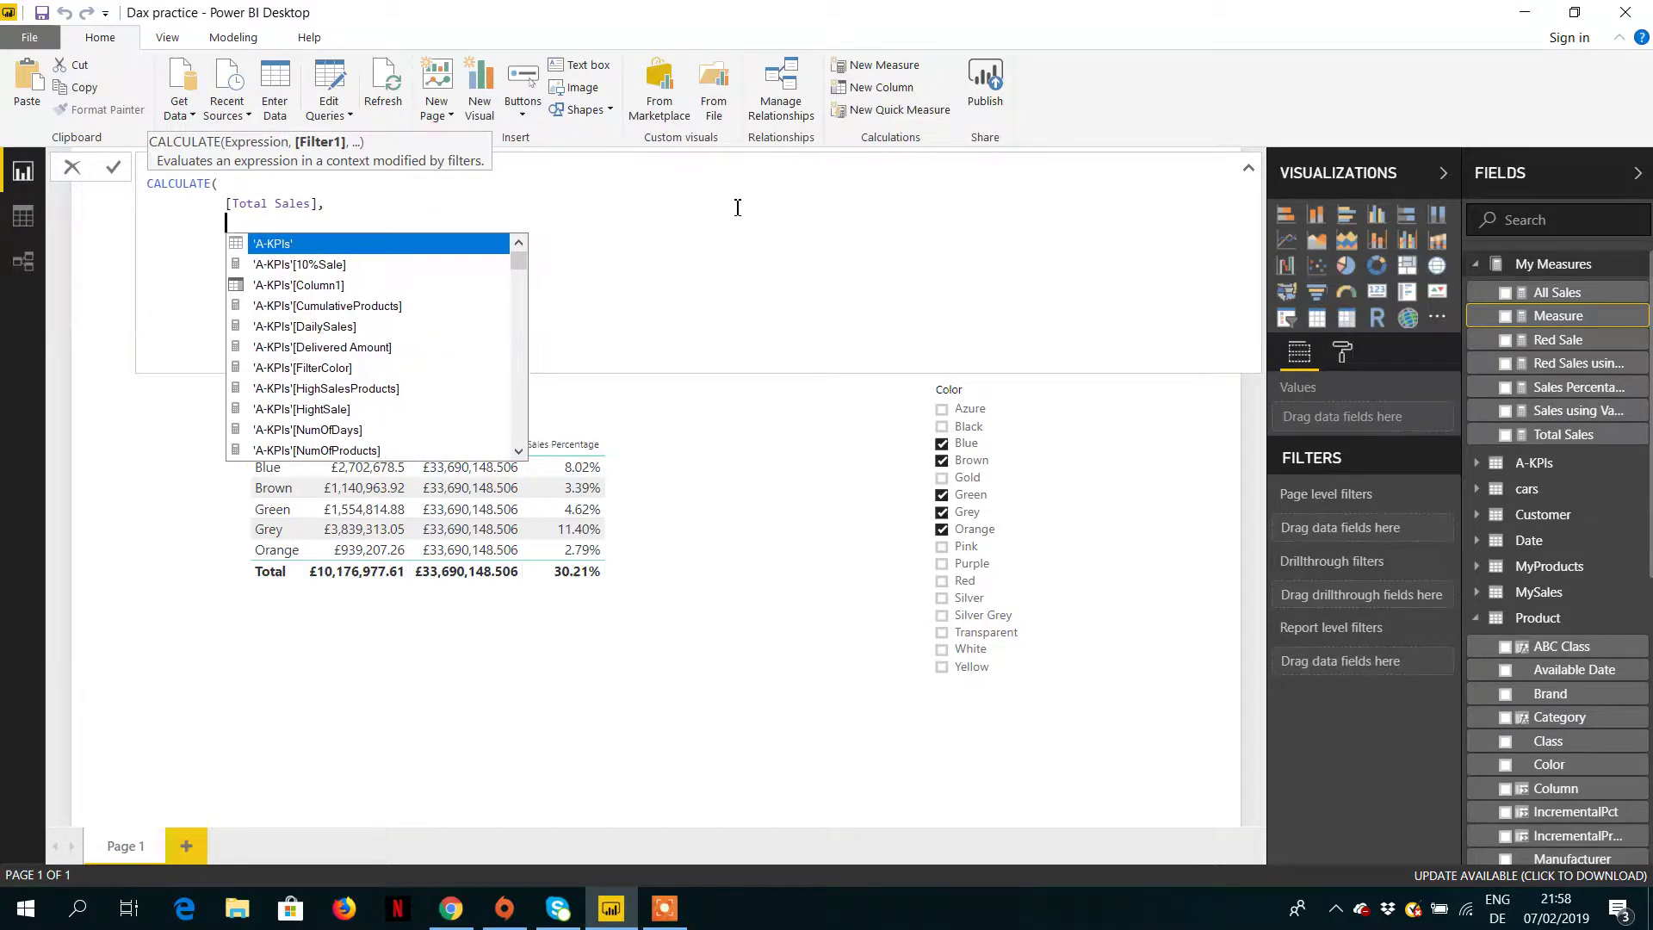
- Complete the formula with the filter ALLSELECTED('Product'[Color])) and commit the measure
{"action": "type", "text": "Allselected"}
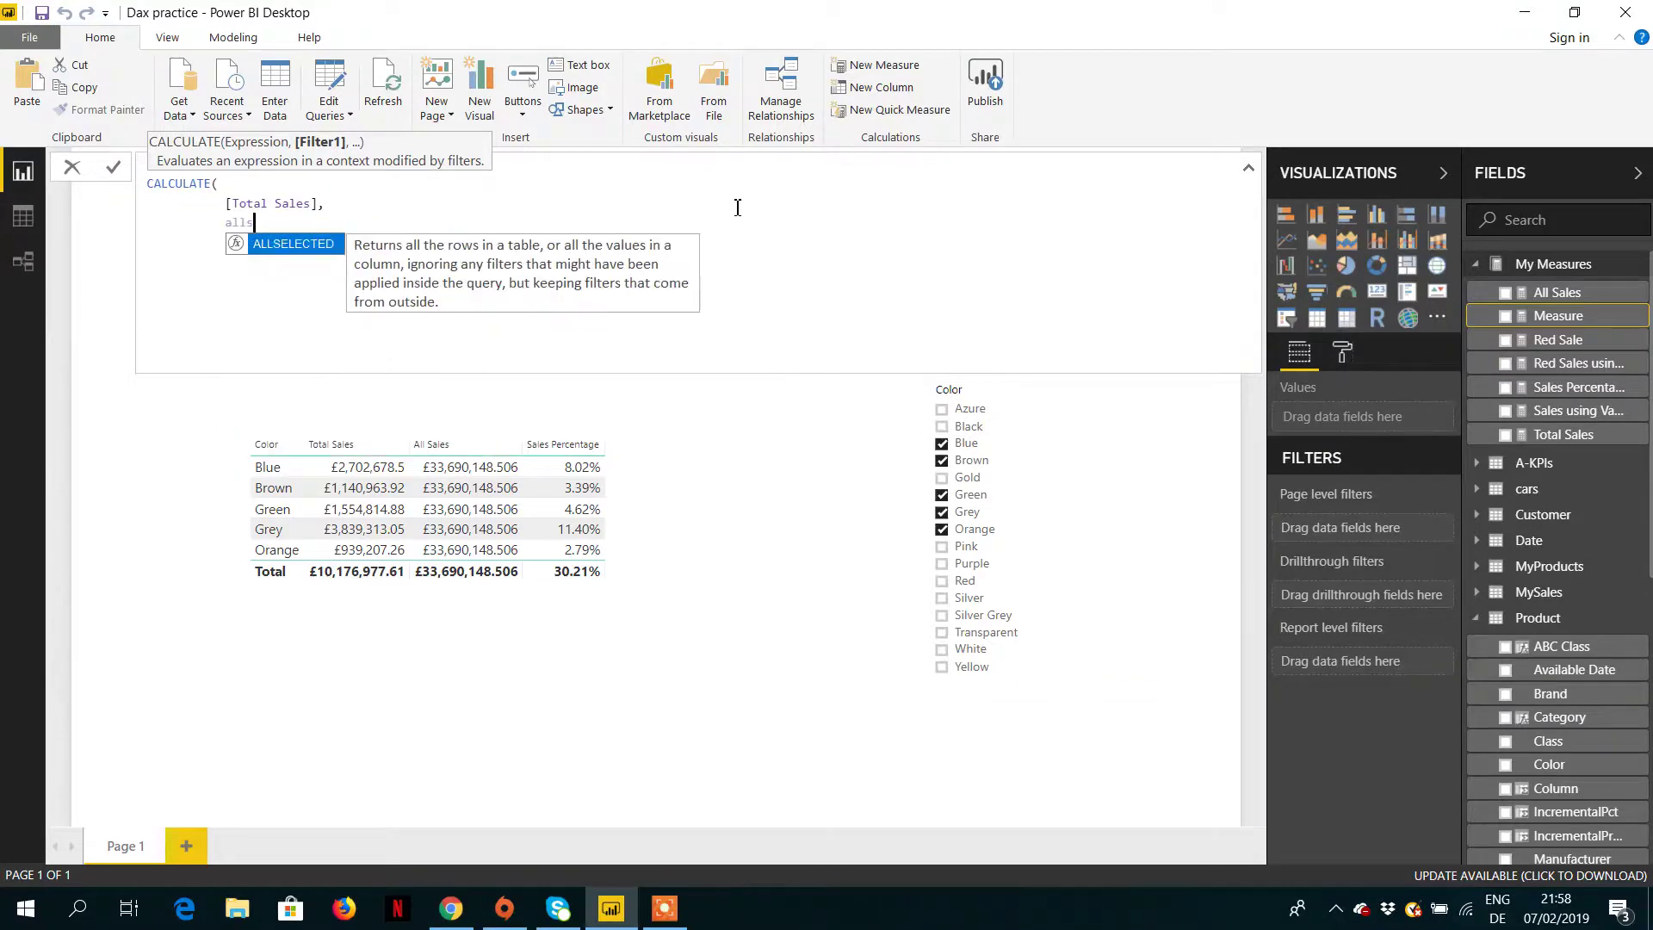
{"action": "key", "text": "Tab"}
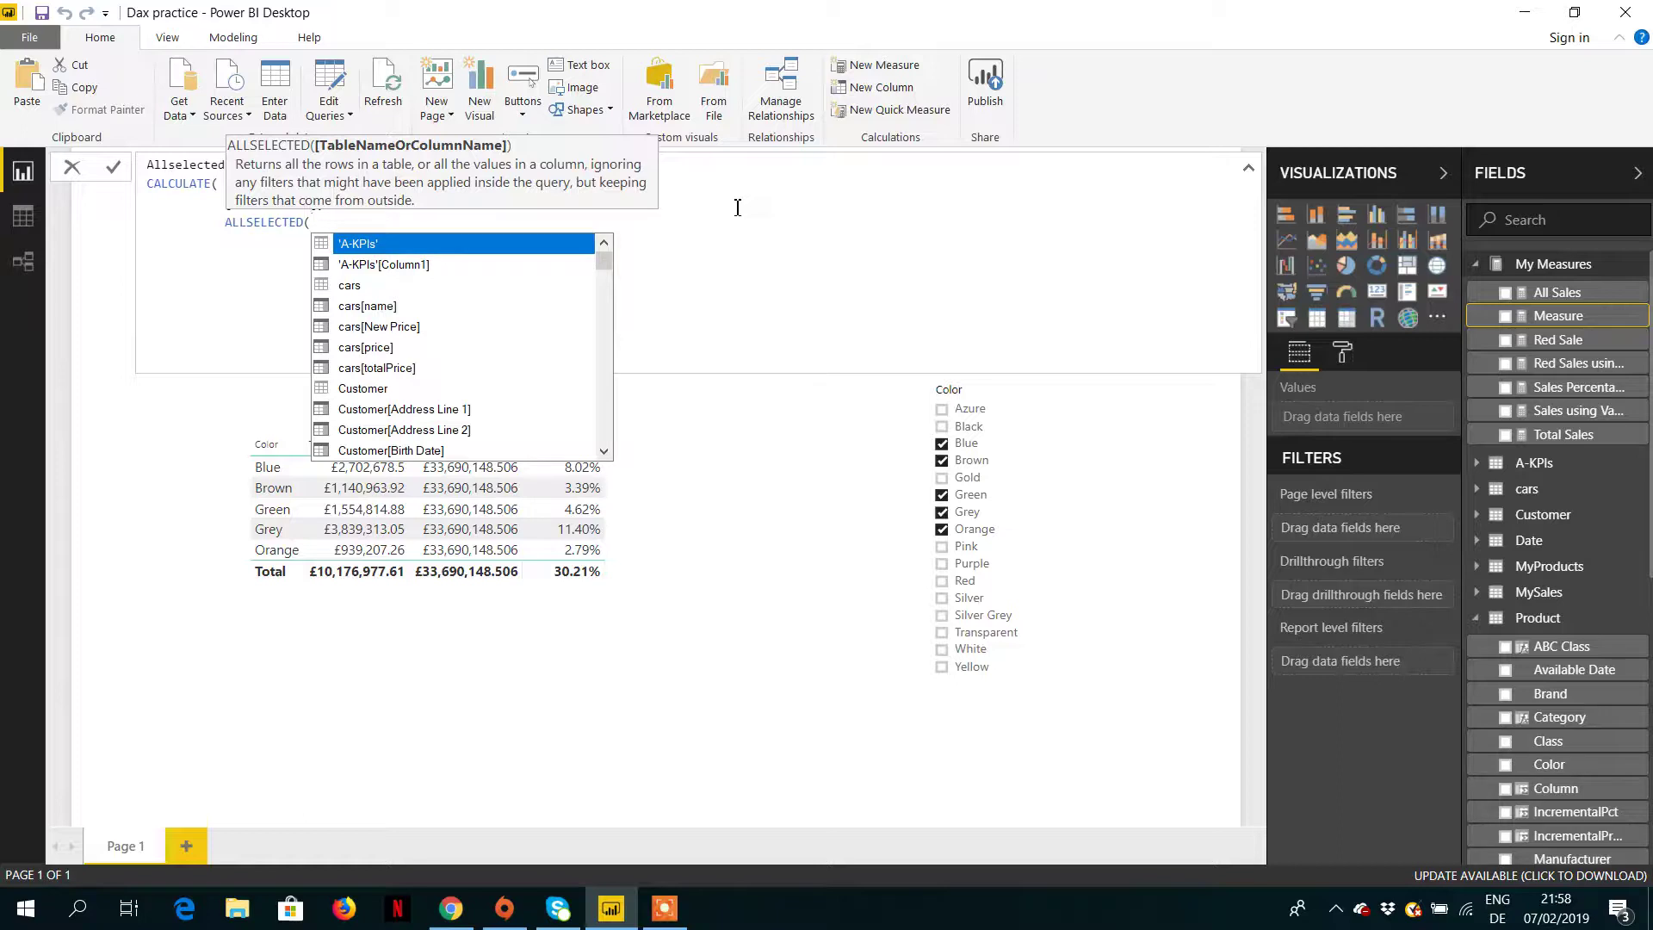
{"action": "type", "text": "colo"}
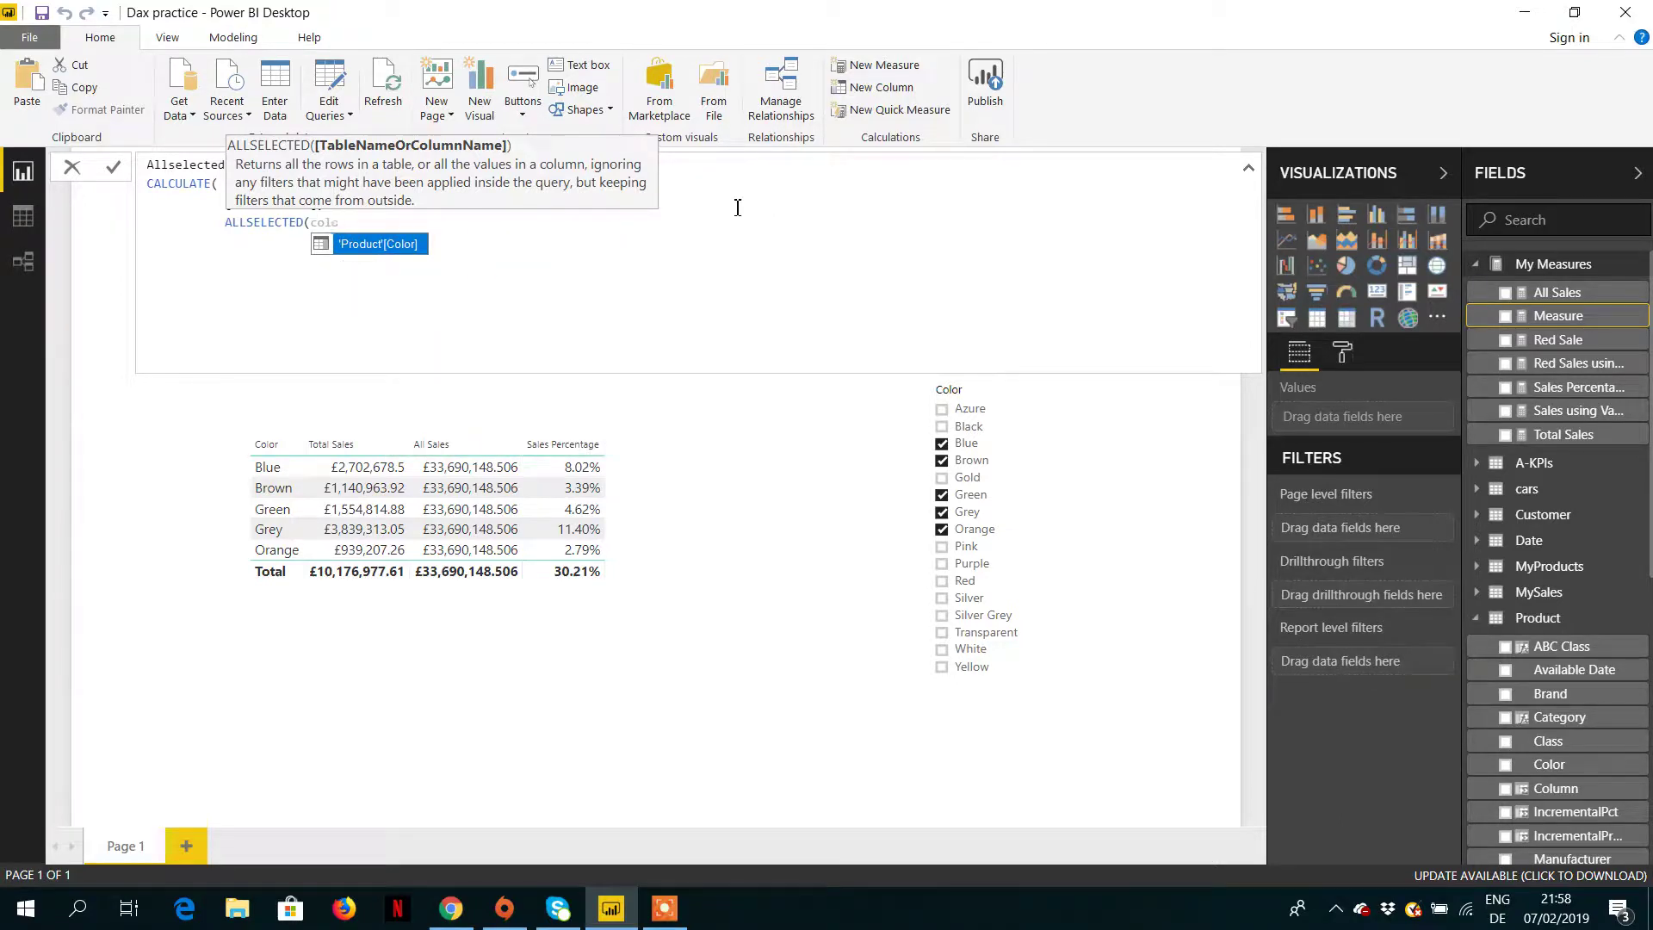
{"action": "key", "text": "Tab"}
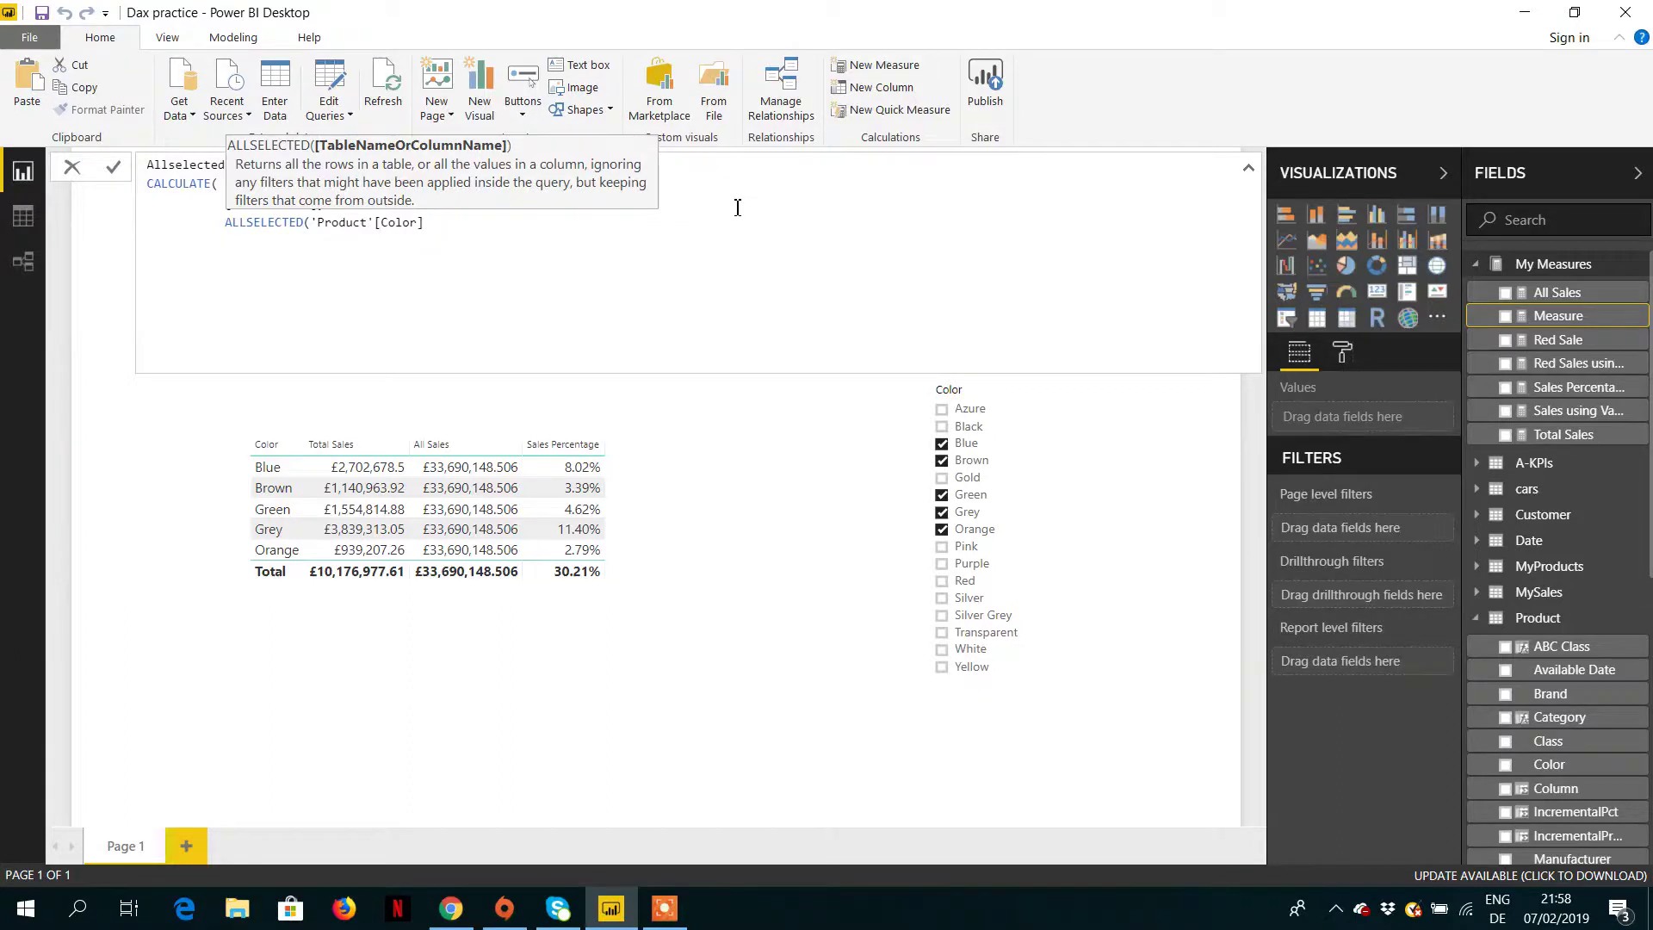
{"action": "type", "text": "))"}
{"action": "key", "text": "Return"}
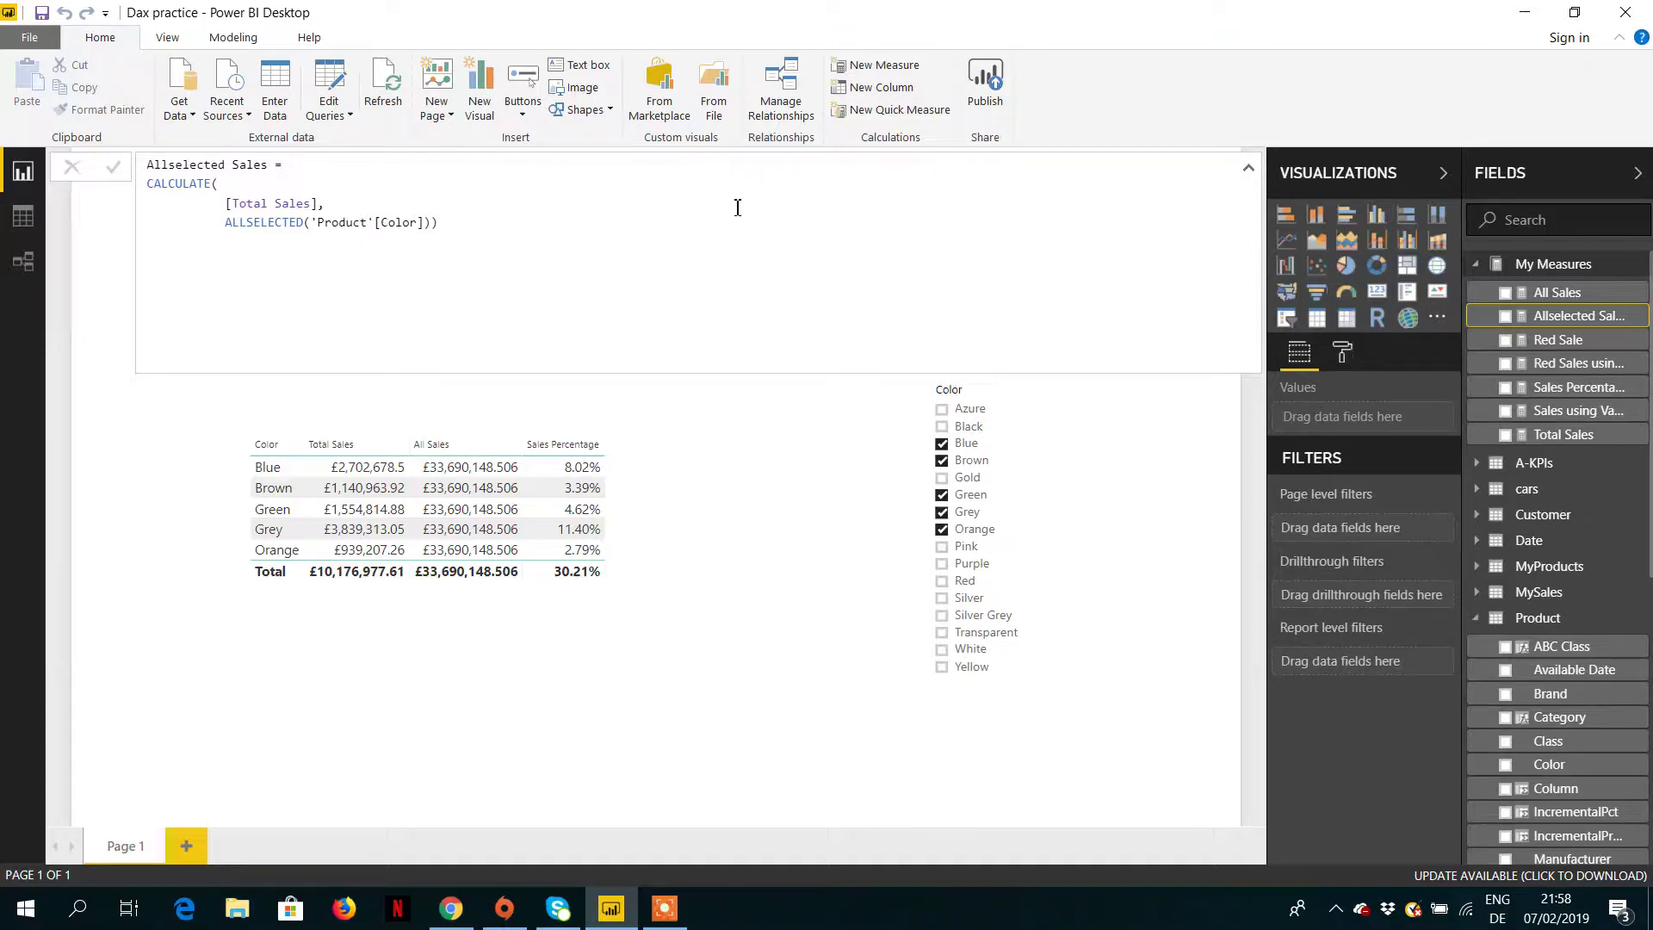
- Add the Allselected Sales measure as a column to the sales table visual
{"action": "left_click", "coordinate": [620, 616]}
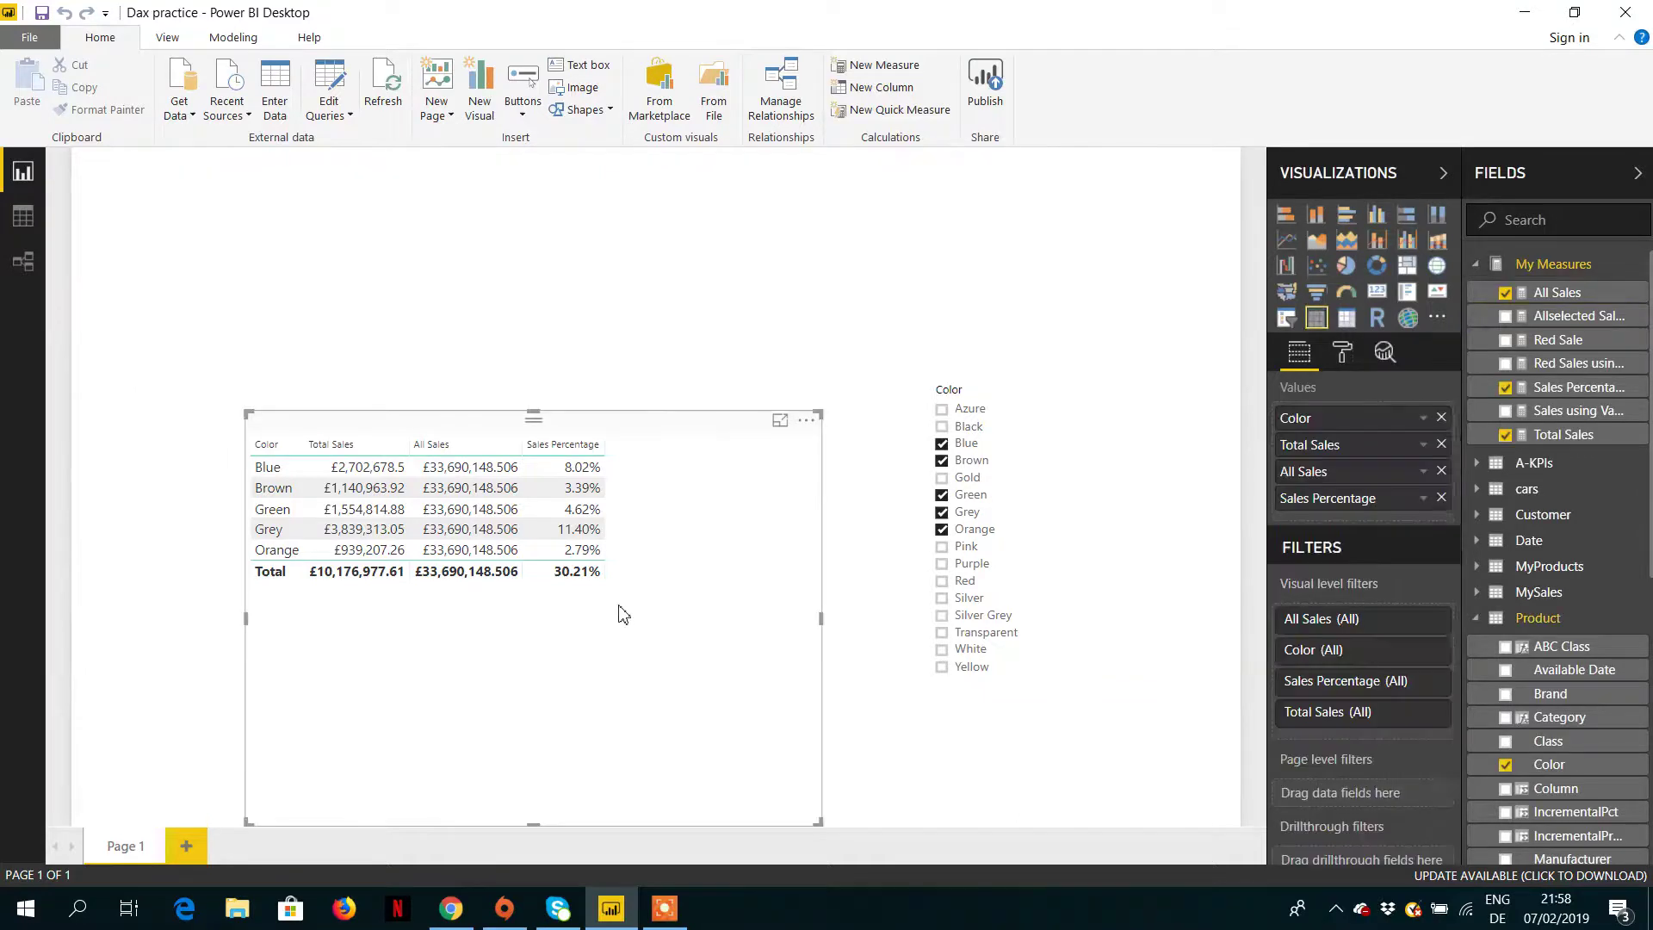
{"action": "left_click", "coordinate": [1505, 317]}
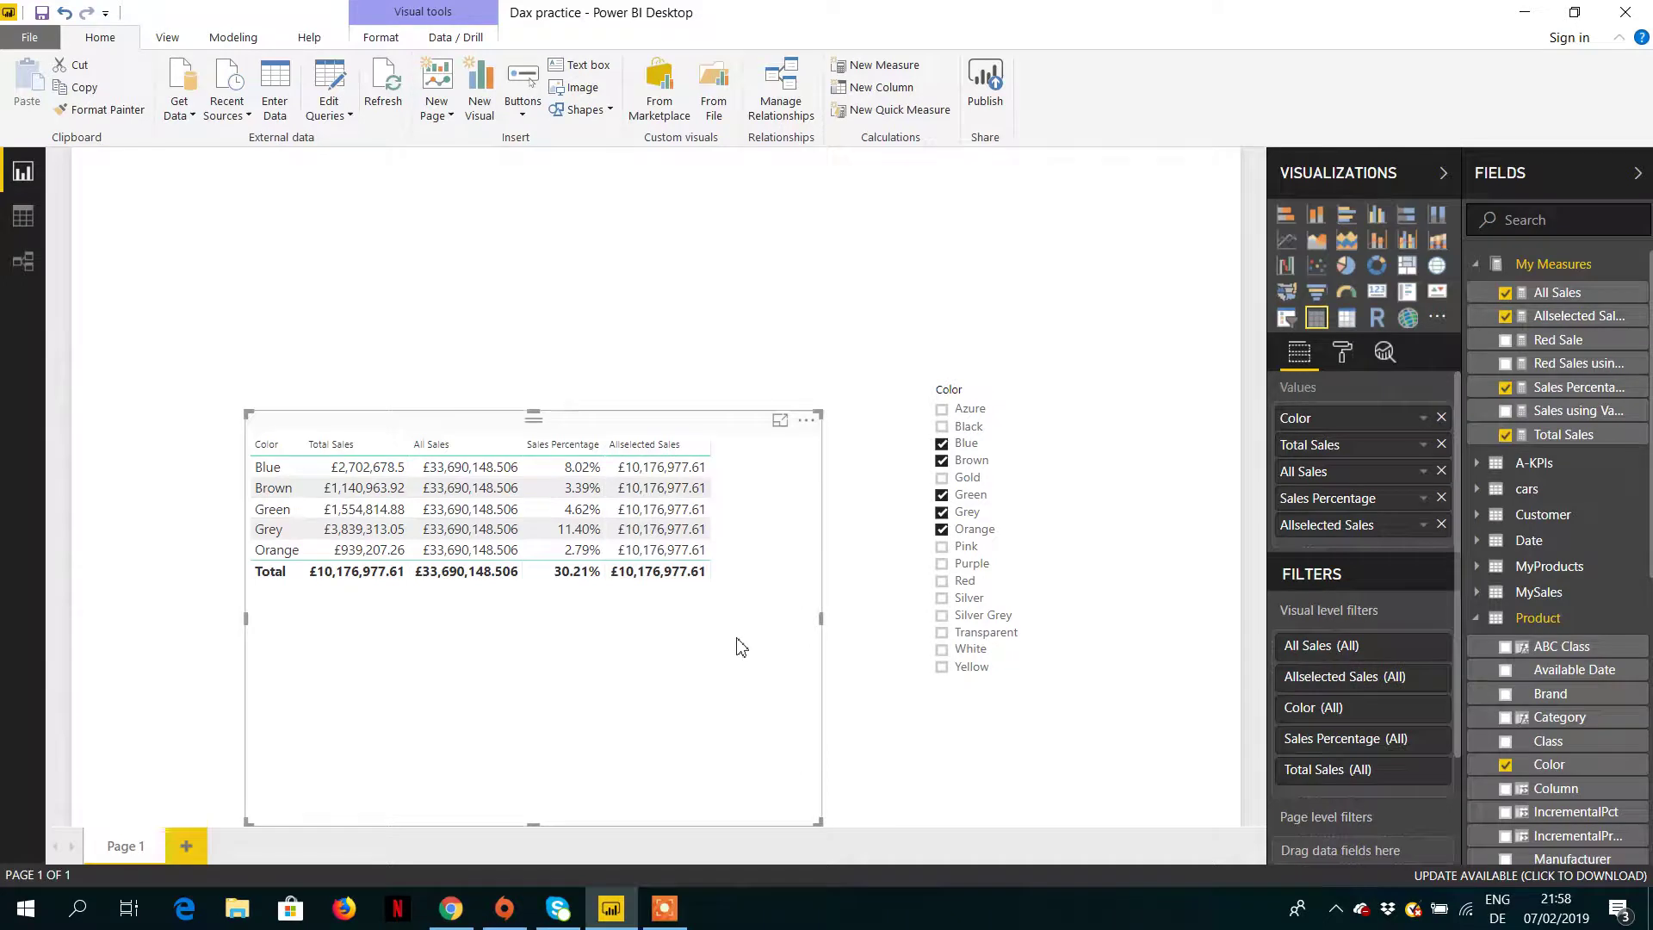
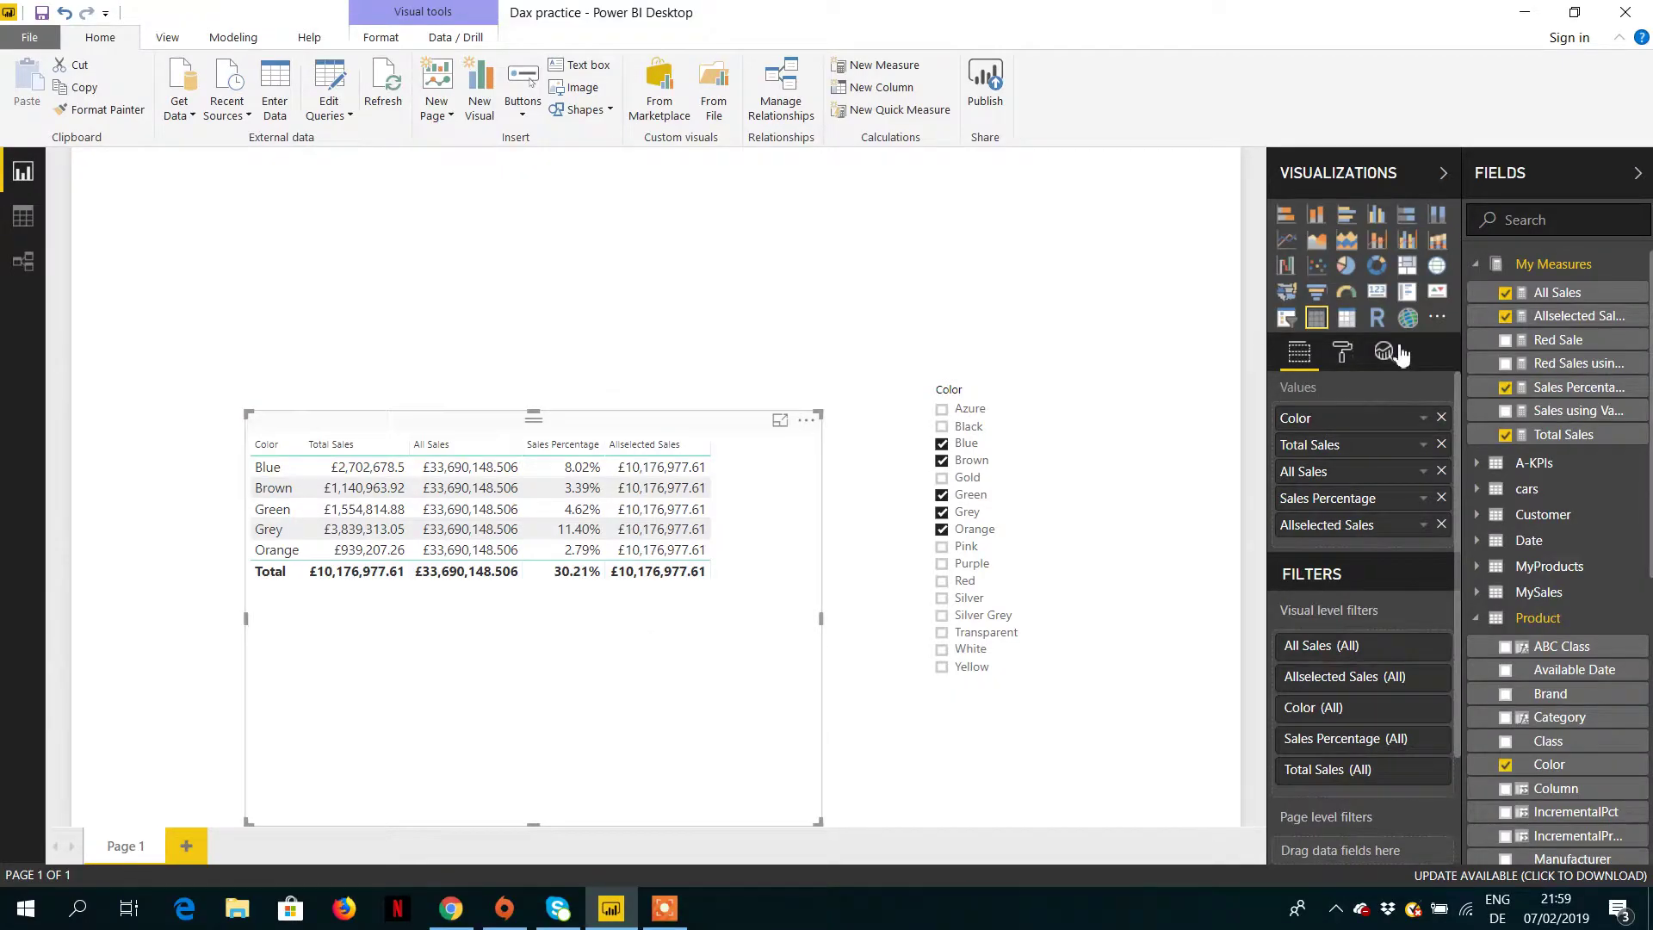
- Create a new measure named Allselected Percentage in the My Measures table, with the formula editor expanded for a multi-line expression
{"action": "left_click", "coordinate": [1586, 265]}
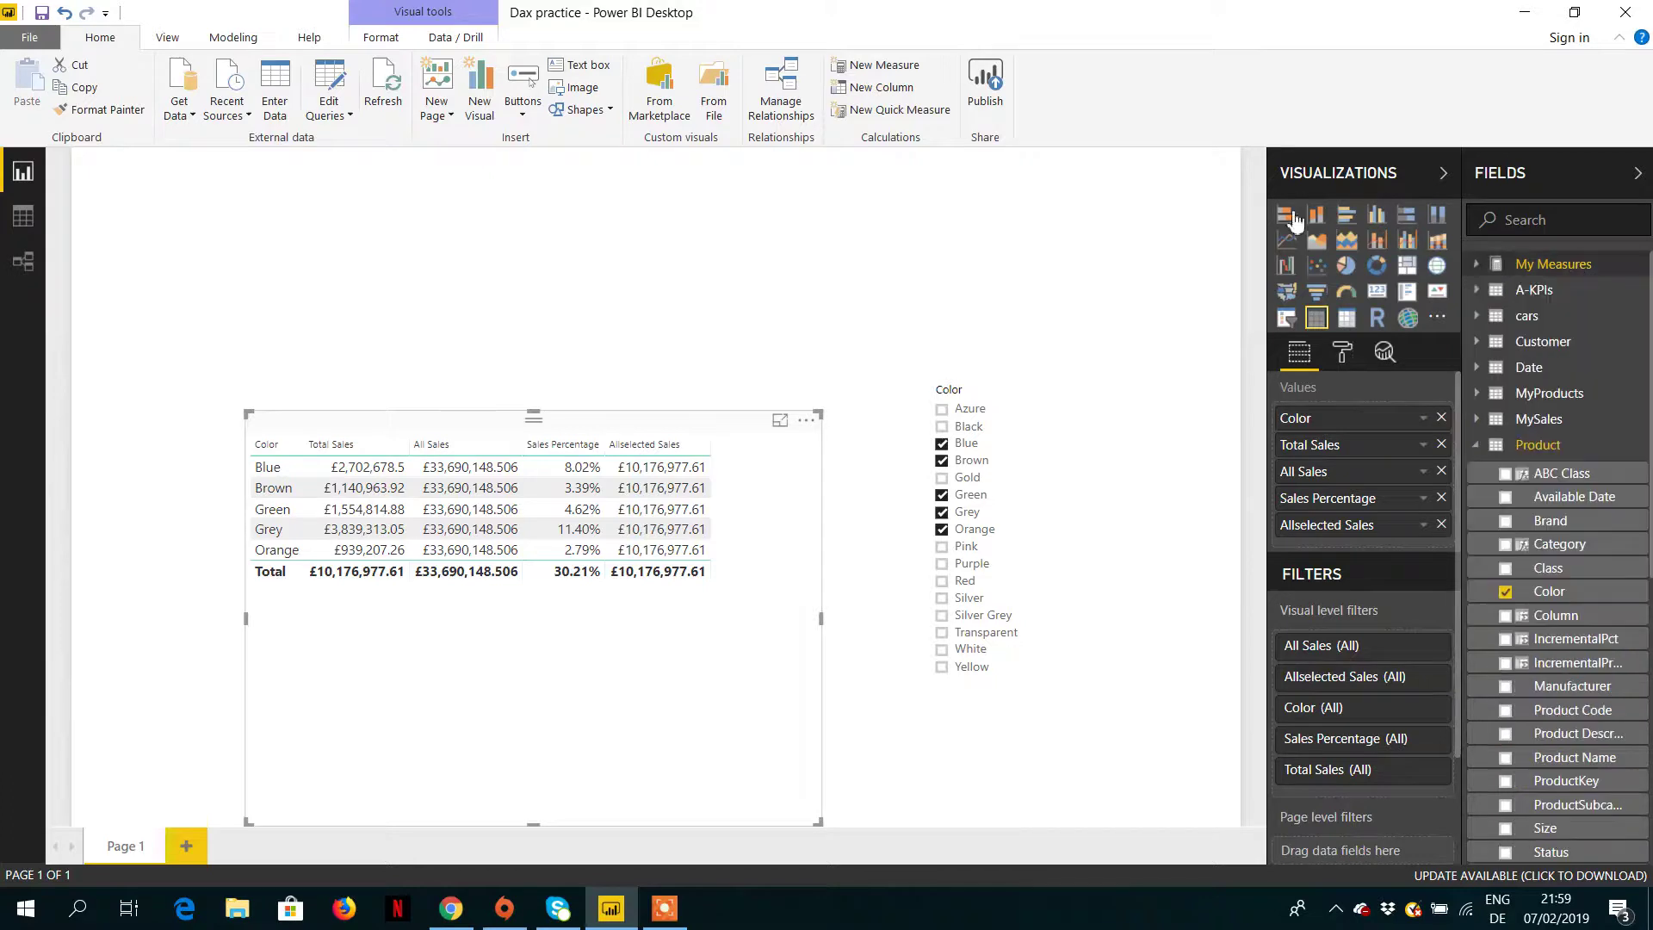
{"action": "left_click", "coordinate": [865, 69]}
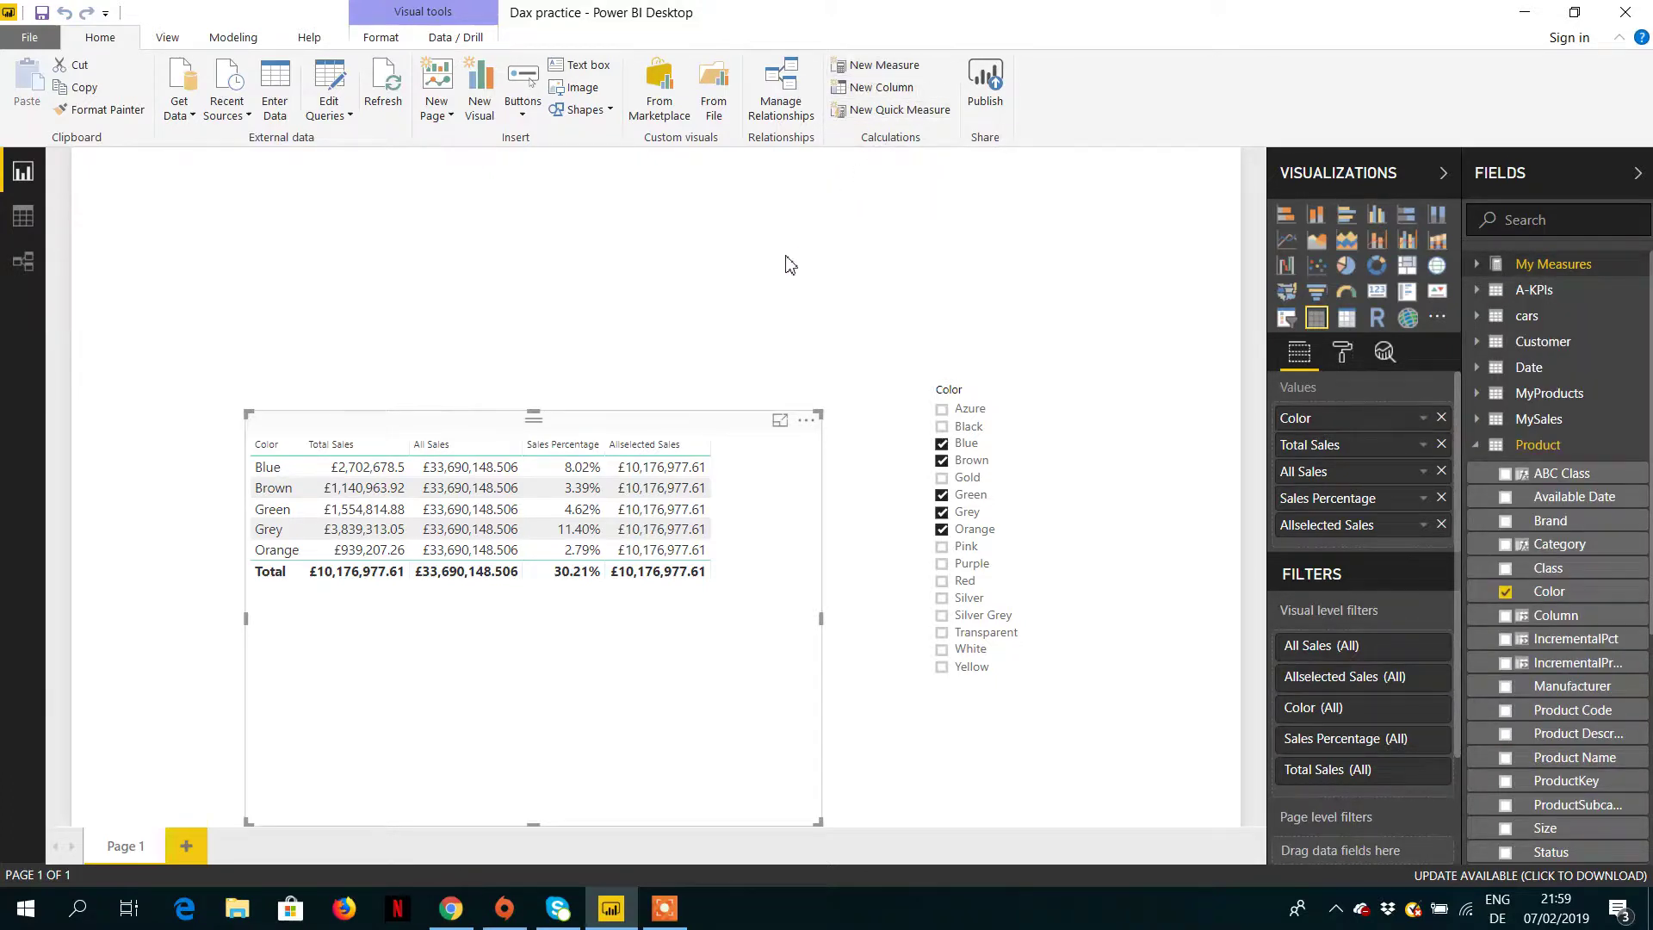
{"action": "type", "text": "A"}
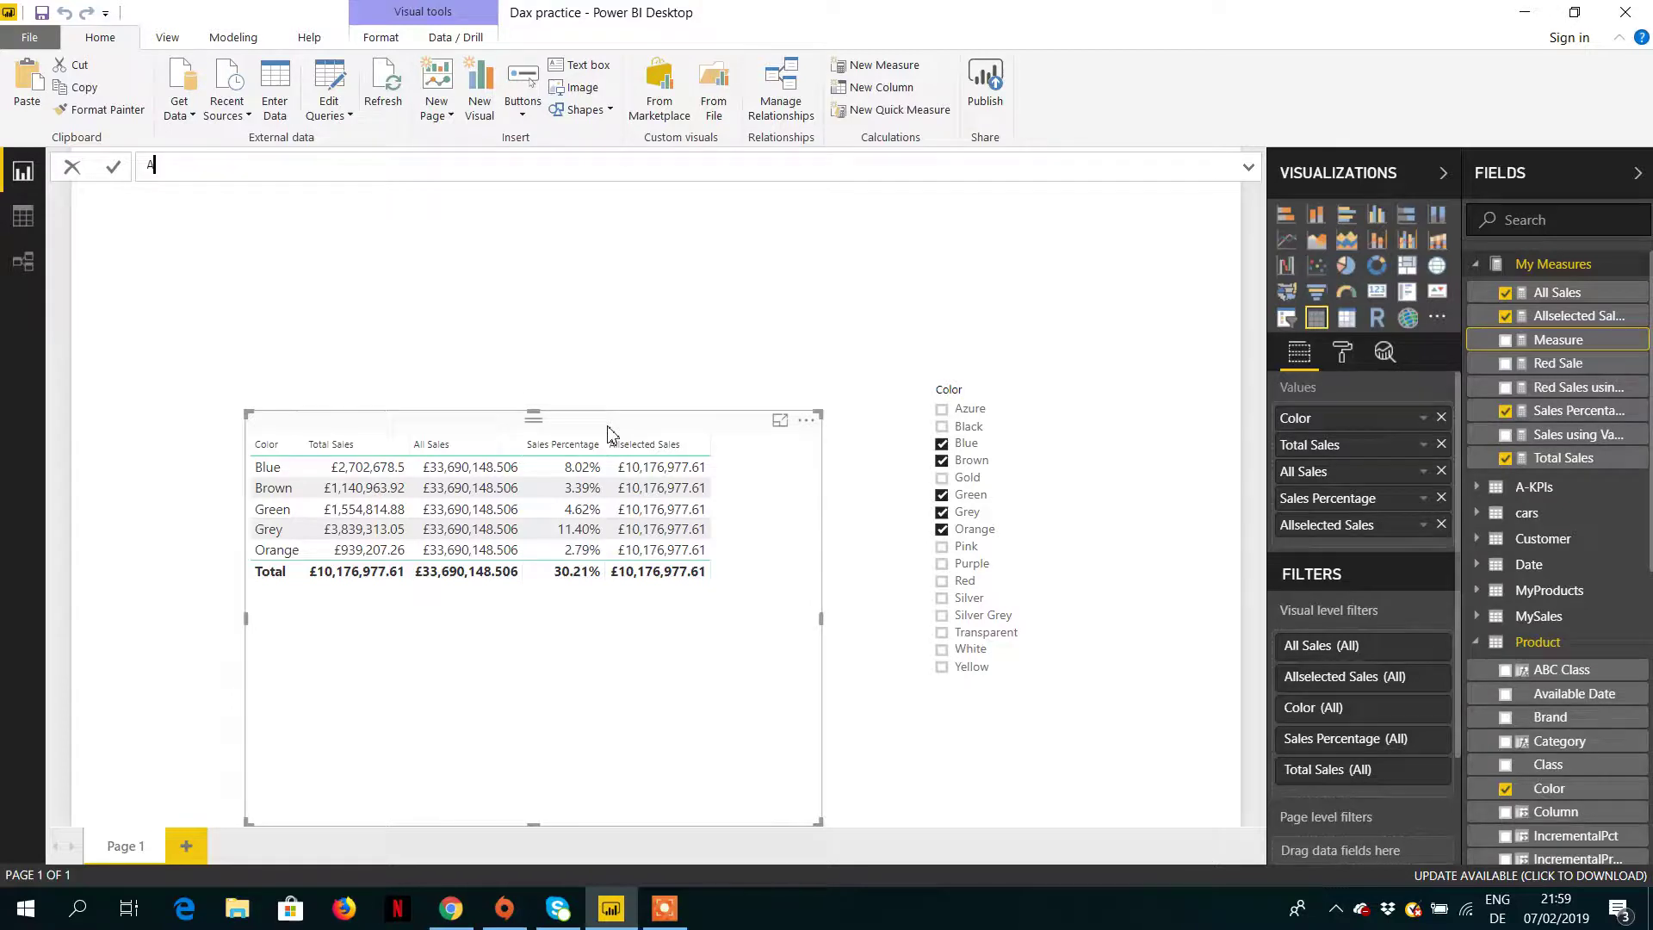
{"action": "type", "text": "llselected PC"}
{"action": "key", "text": "BackSpace"}
{"action": "type", "text": "ercentage ="}
{"action": "key", "text": "shift+Return"}
{"action": "left_click", "coordinate": [1249, 168]}
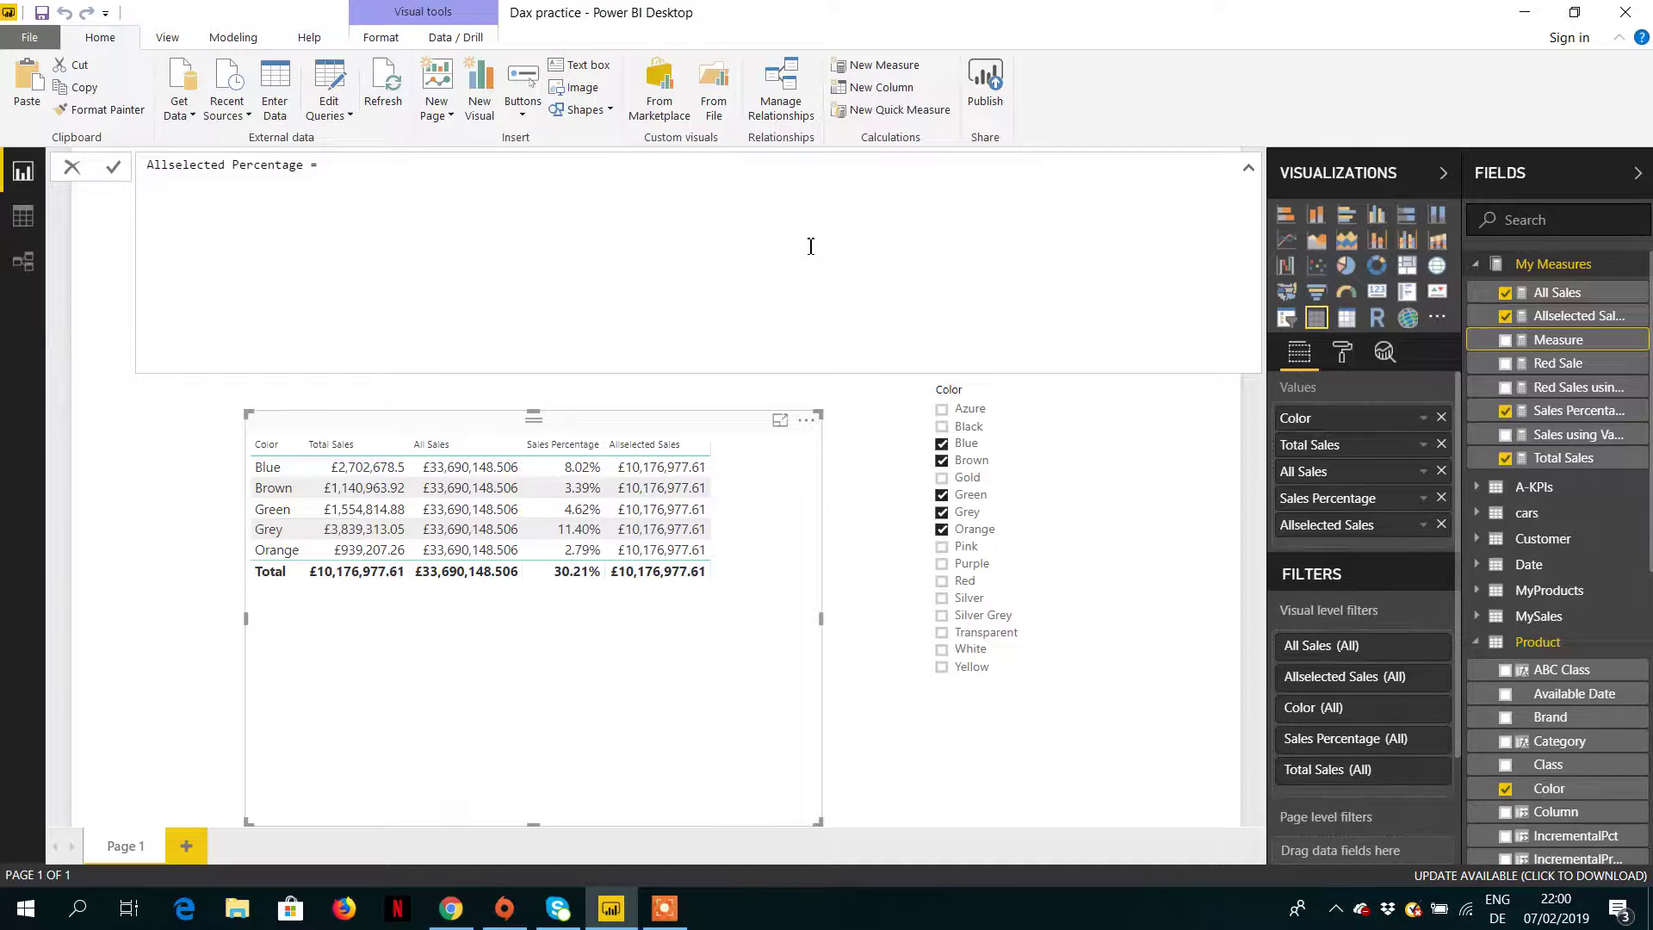
- Define Allselected Percentage as DIVIDE([Total Sales],[Allselected Sales]) on its own line and commit the measure
{"action": "type", "text": "DIVIDE("}
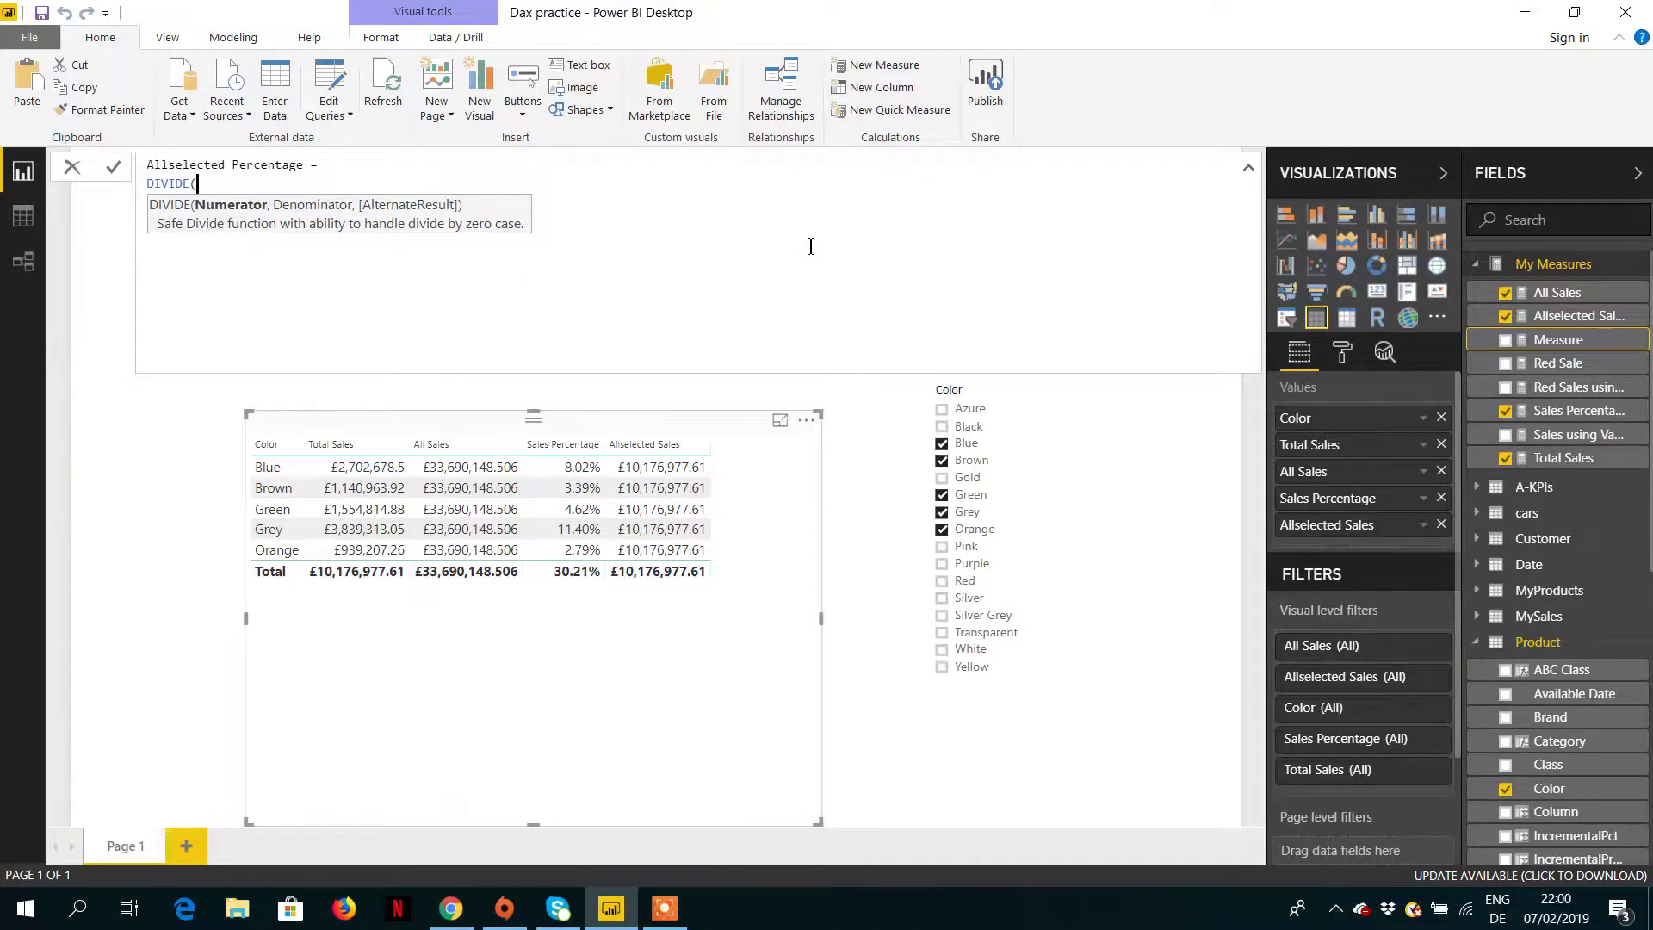
{"action": "type", "text": "tot"}
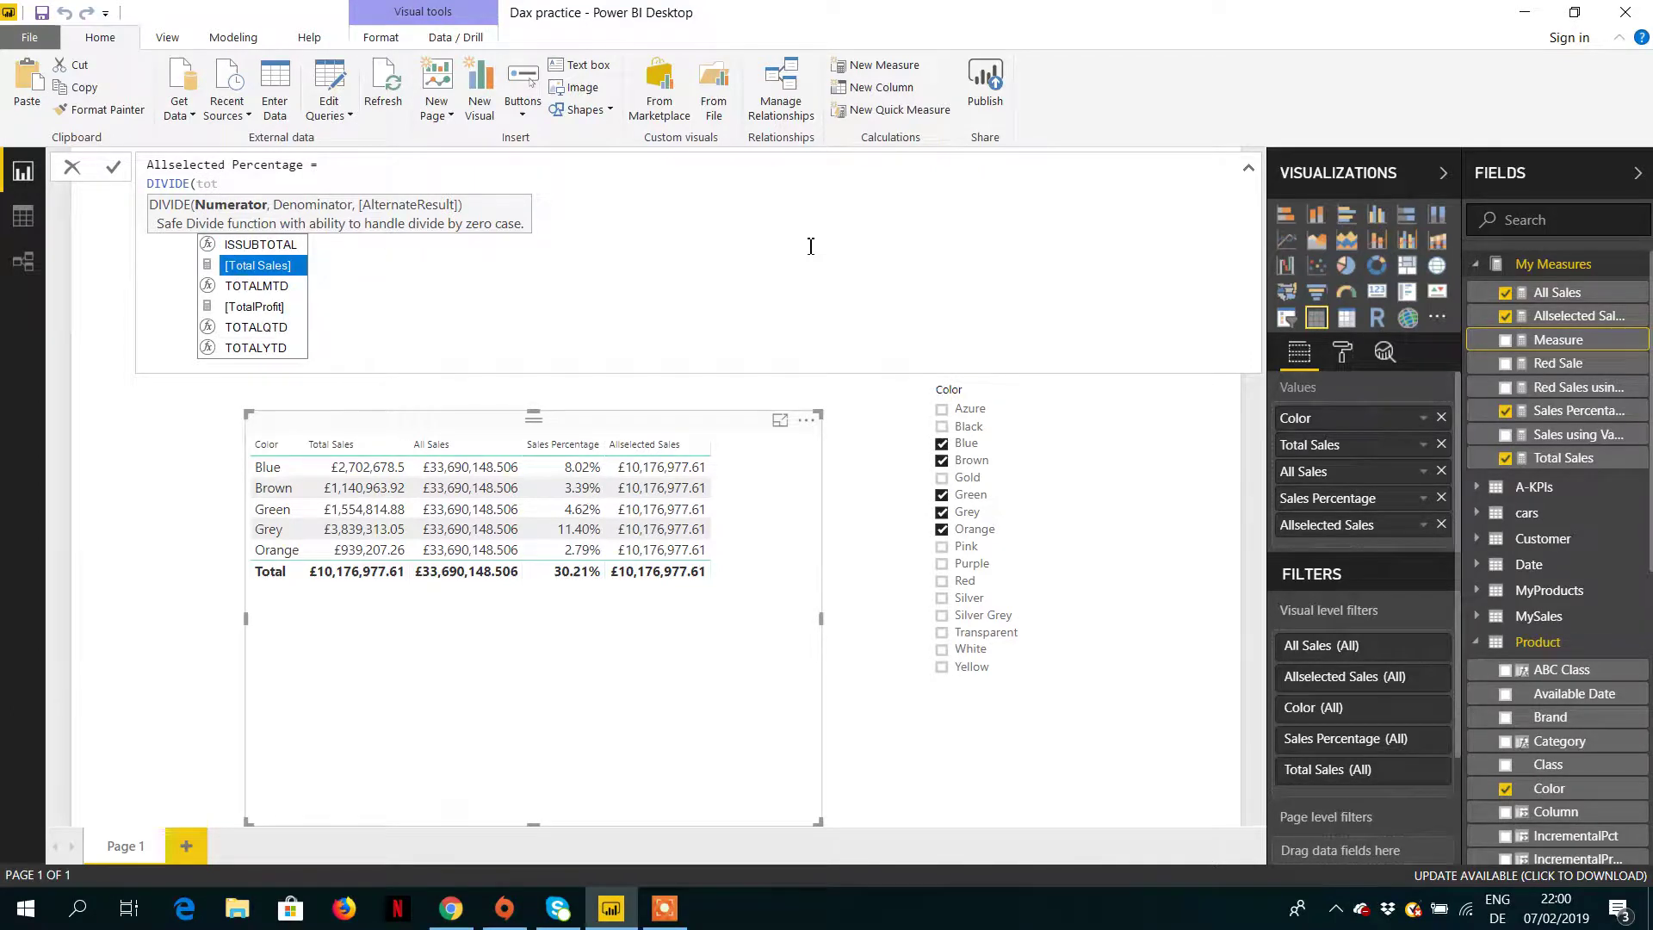
{"action": "key", "text": "Tab"}
{"action": "type", "text": ","}
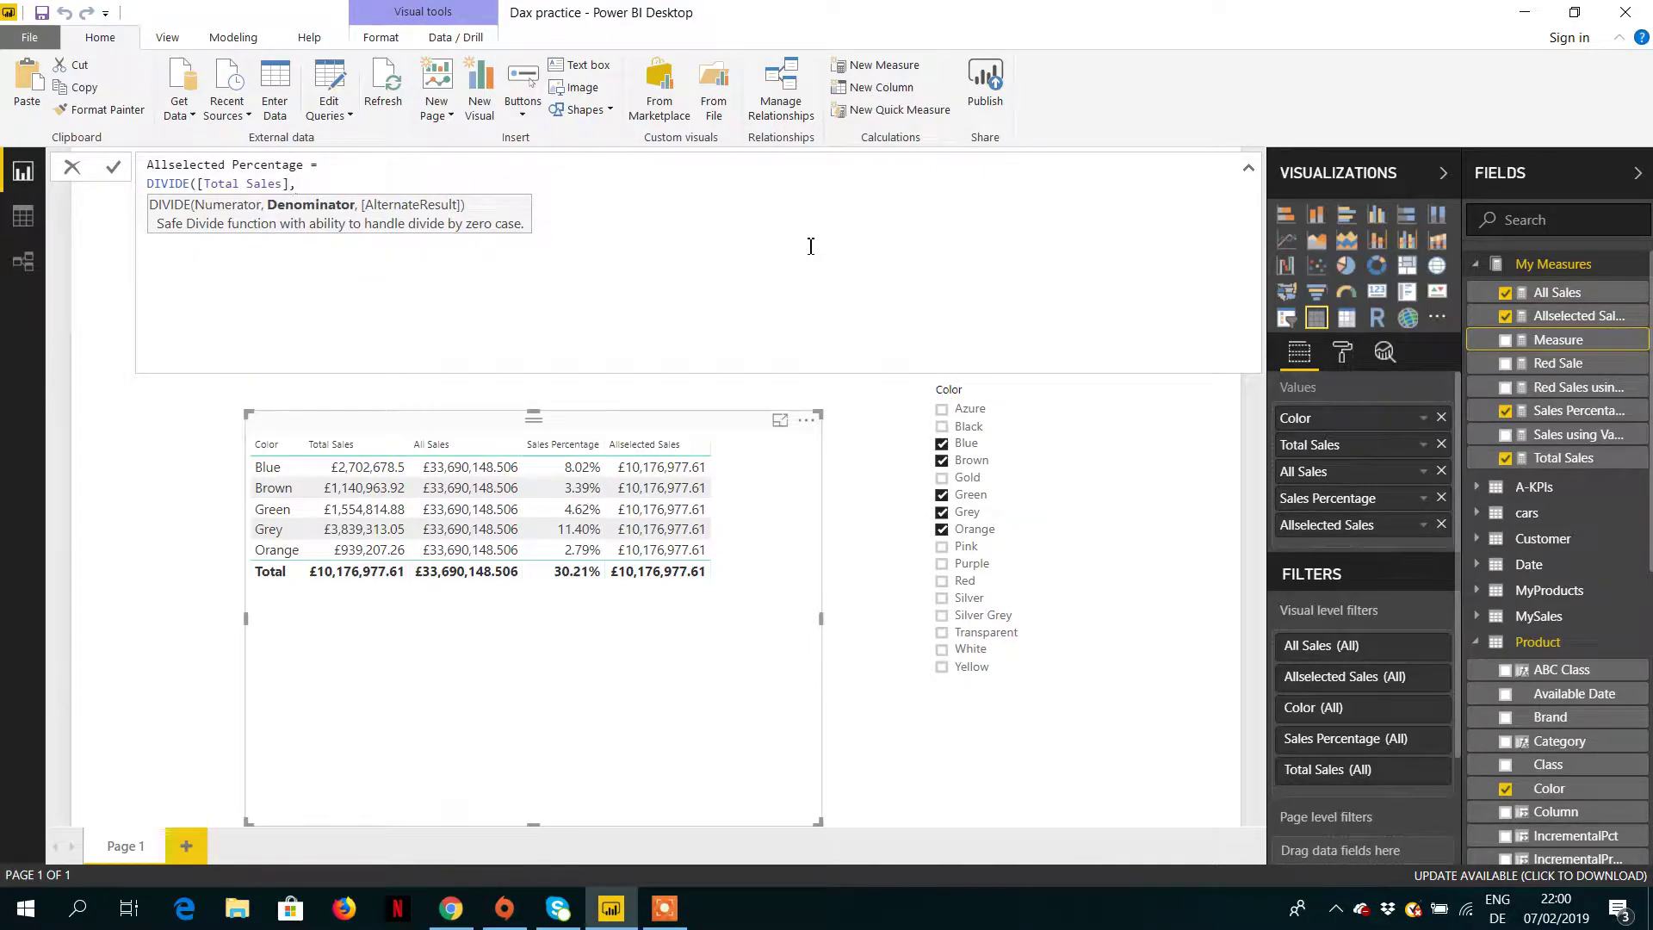
{"action": "type", "text": "all s"}
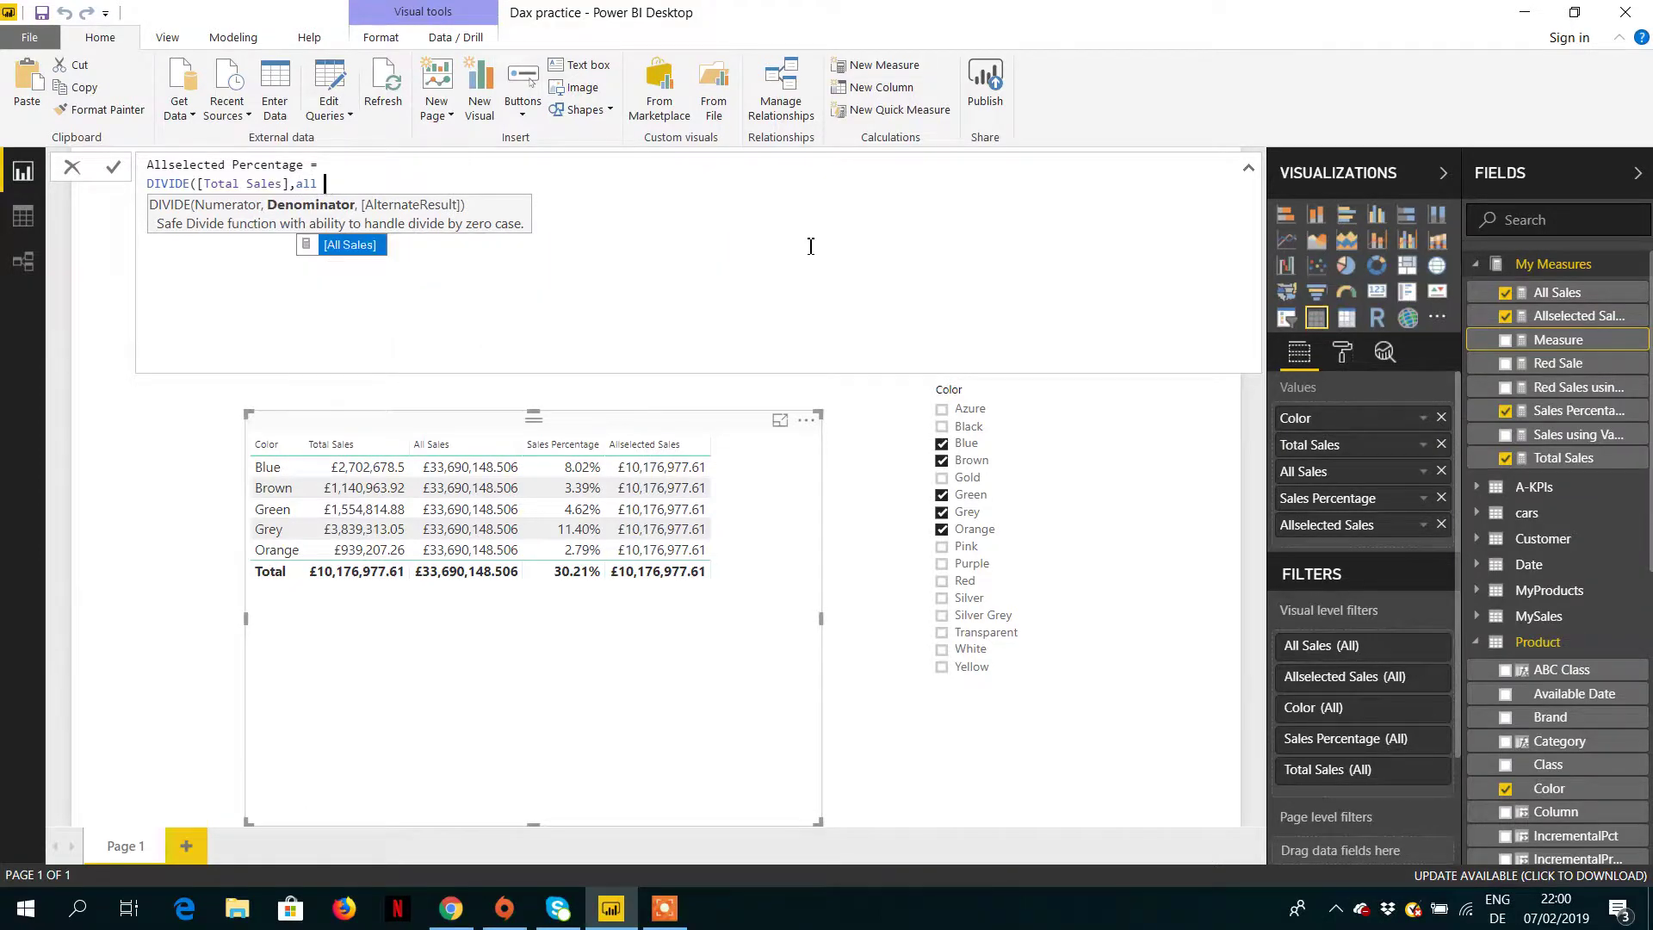
{"action": "key", "text": "BackSpace"}
{"action": "key", "text": "BackSpace"}
{"action": "type", "text": "se"}
{"action": "key", "text": "Down"}
{"action": "key", "text": "Tab"}
{"action": "type", "text": ")"}
{"action": "key", "text": "Return"}
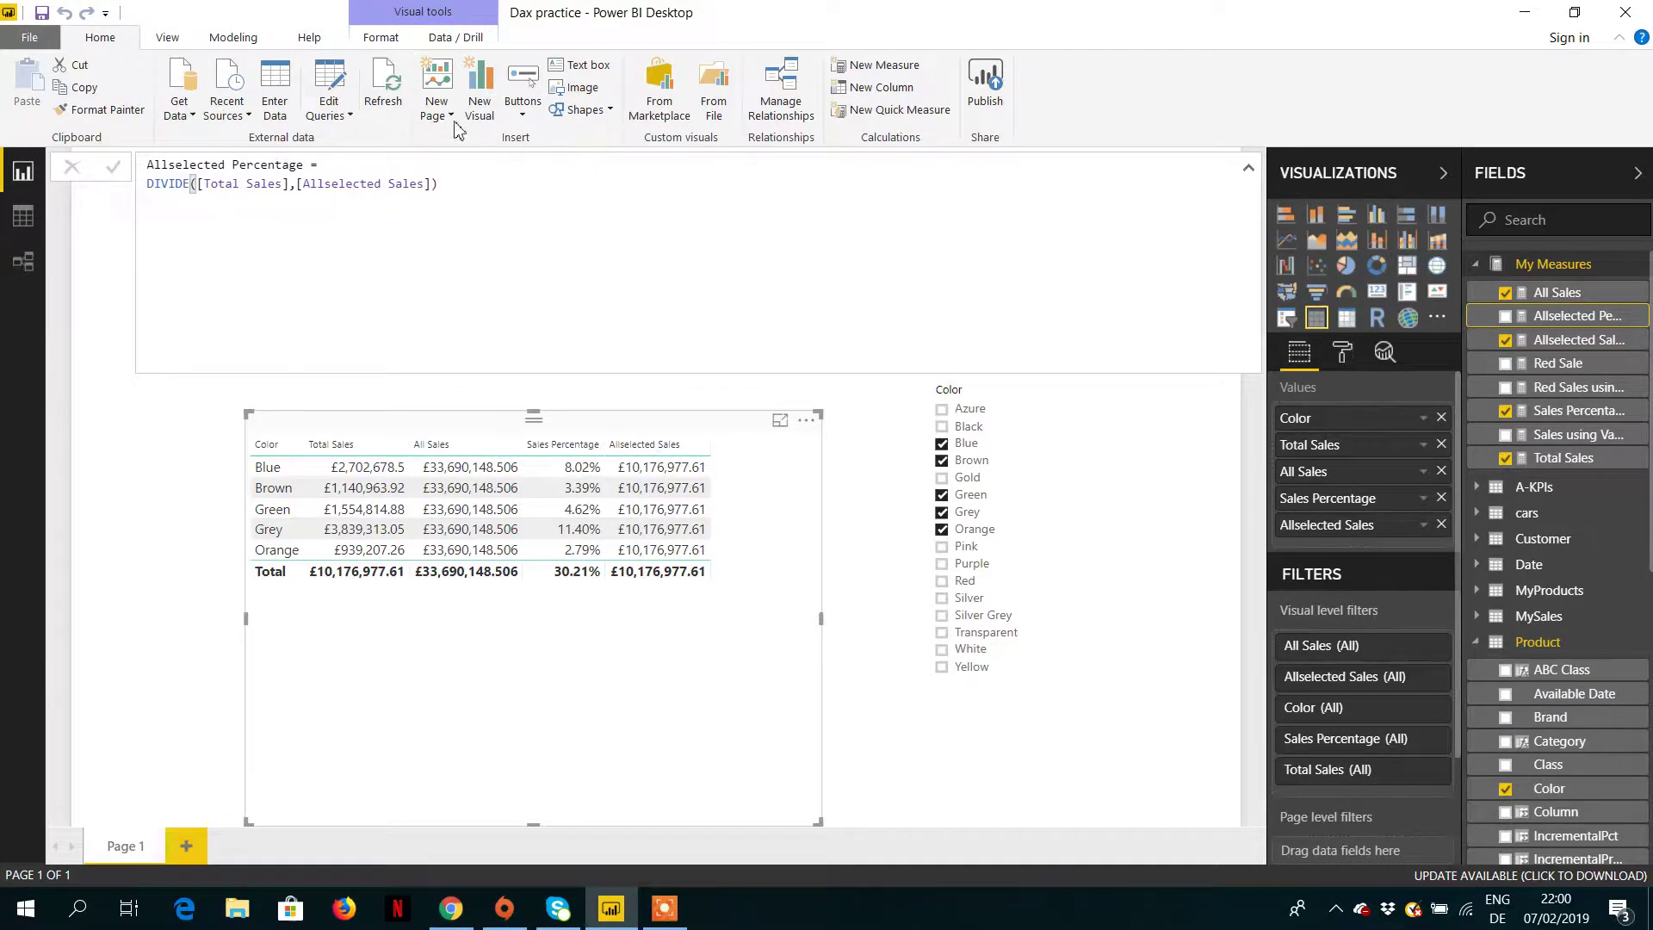
- Format the Allselected Percentage measure as a percentage and add it as a column to the sales table visual, widened to fit
{"action": "left_click", "coordinate": [256, 40]}
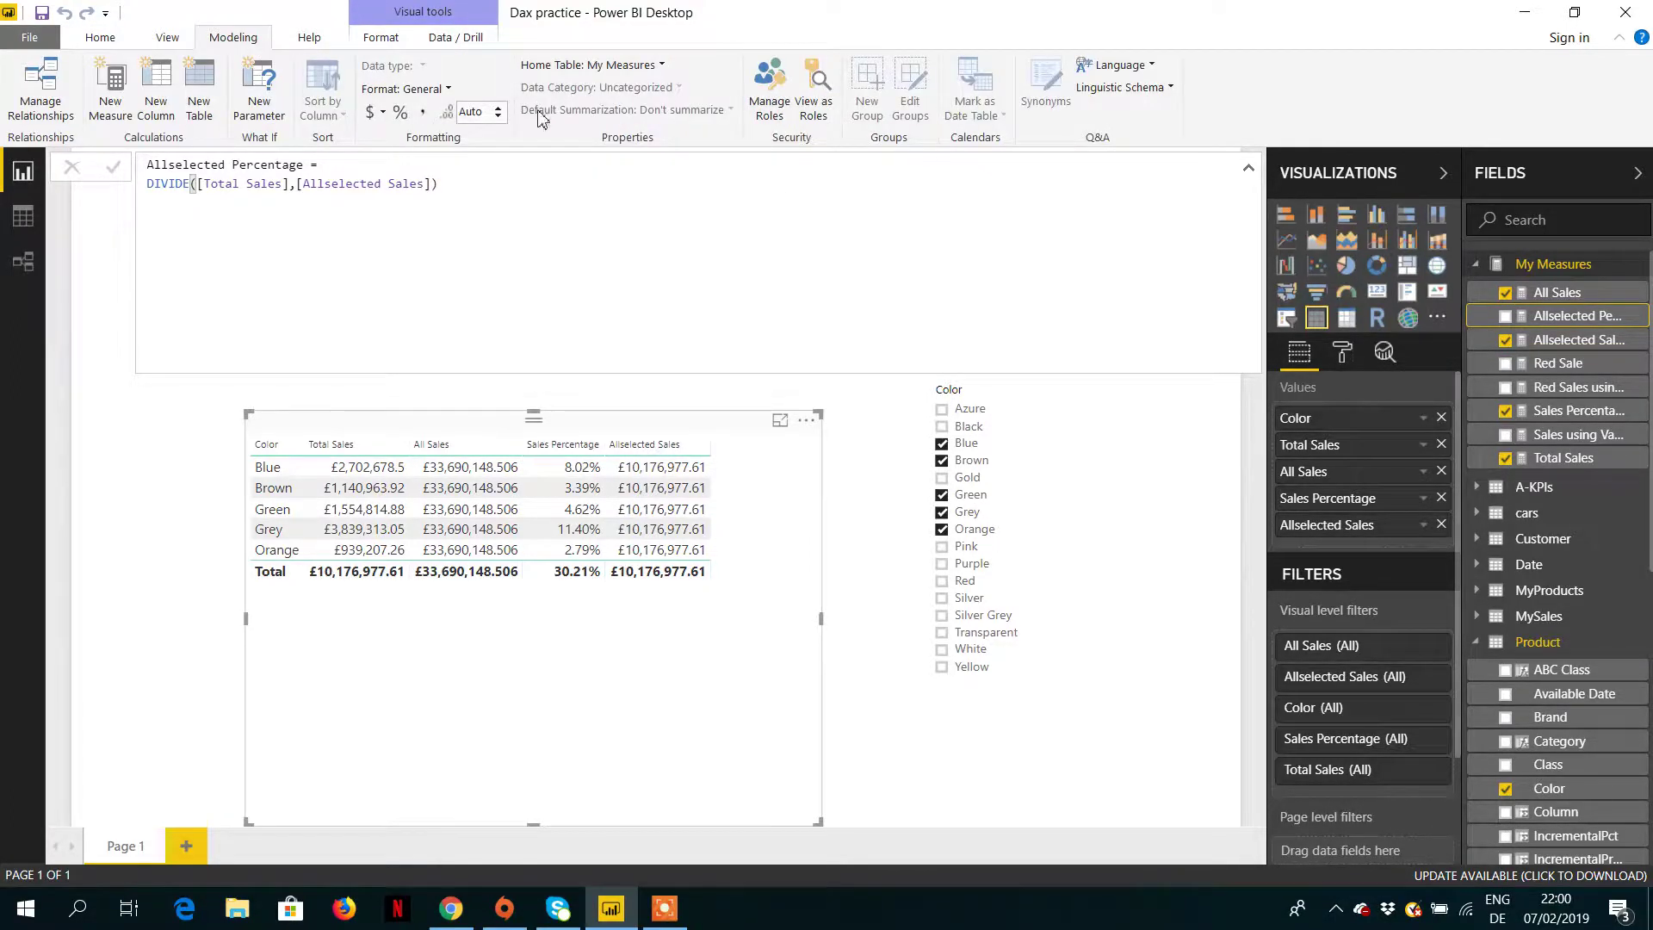
{"action": "left_click", "coordinate": [403, 116]}
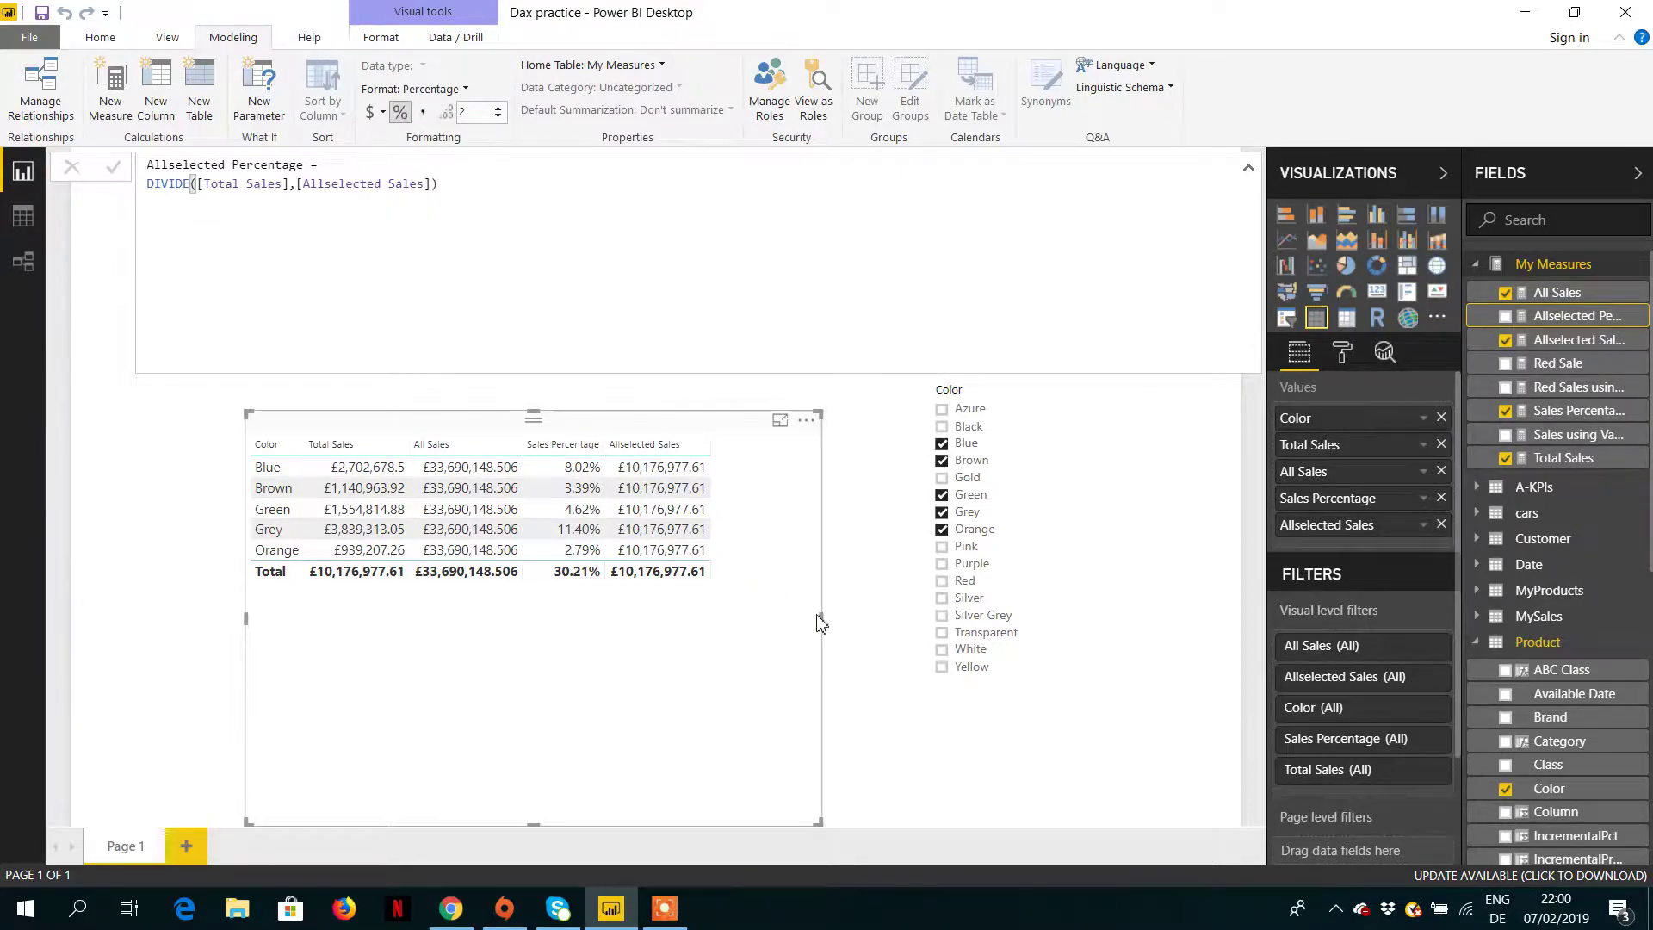
{"action": "left_click_drag", "start_coordinate": [821, 626], "coordinate": [872, 626]}
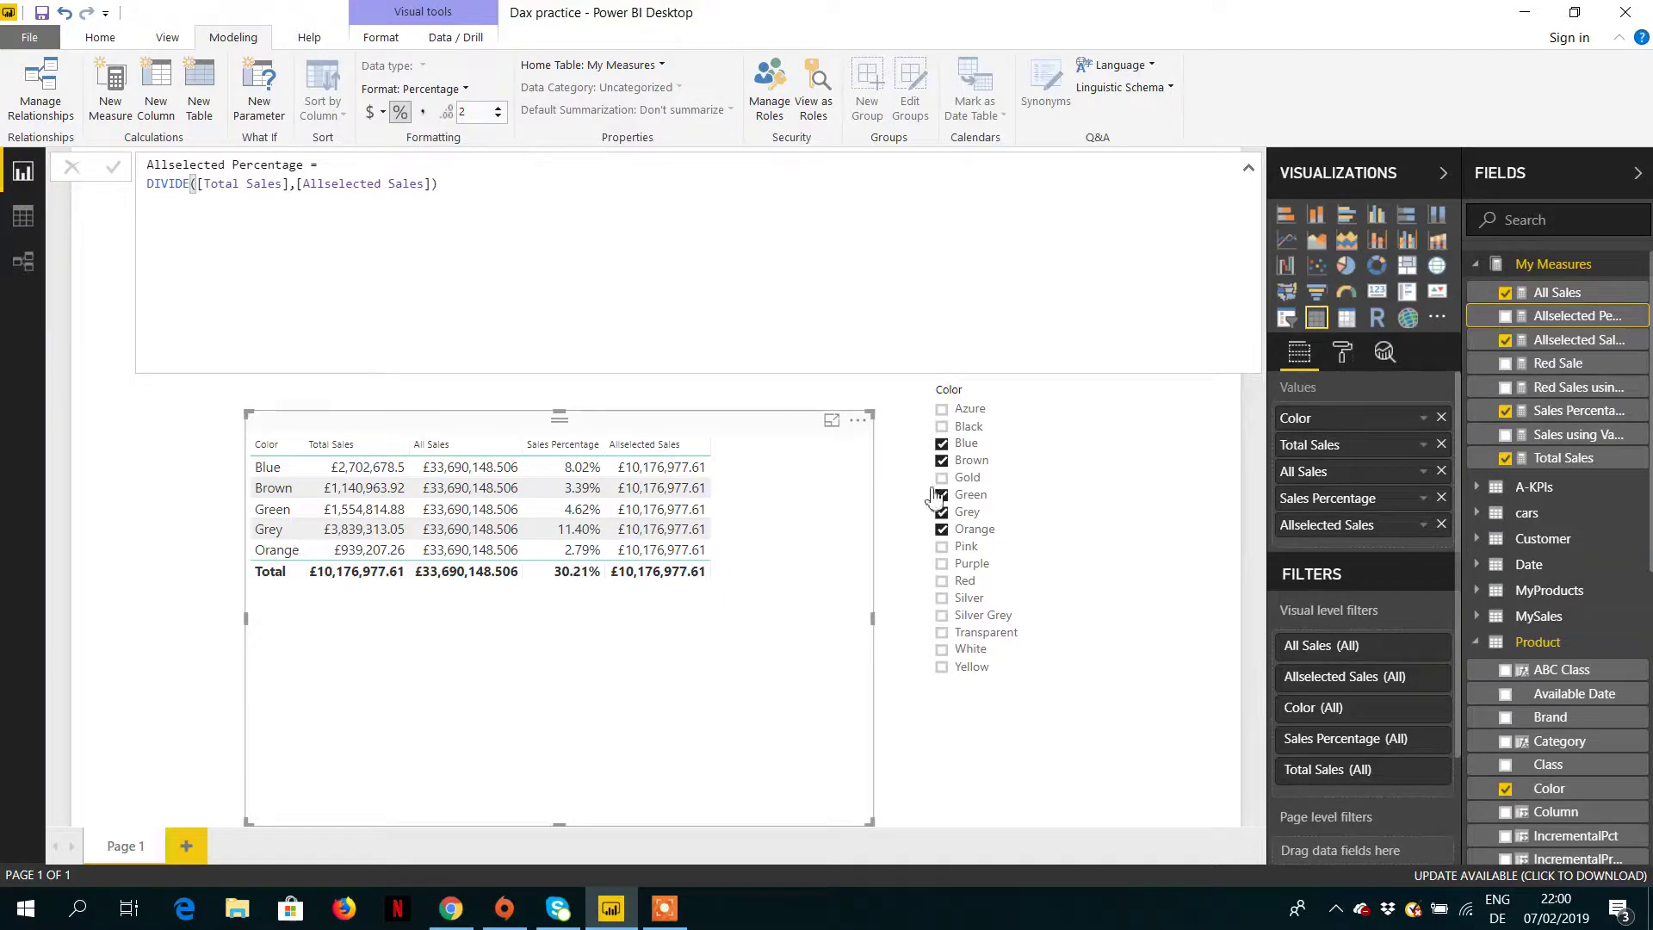
{"action": "left_click", "coordinate": [1498, 319]}
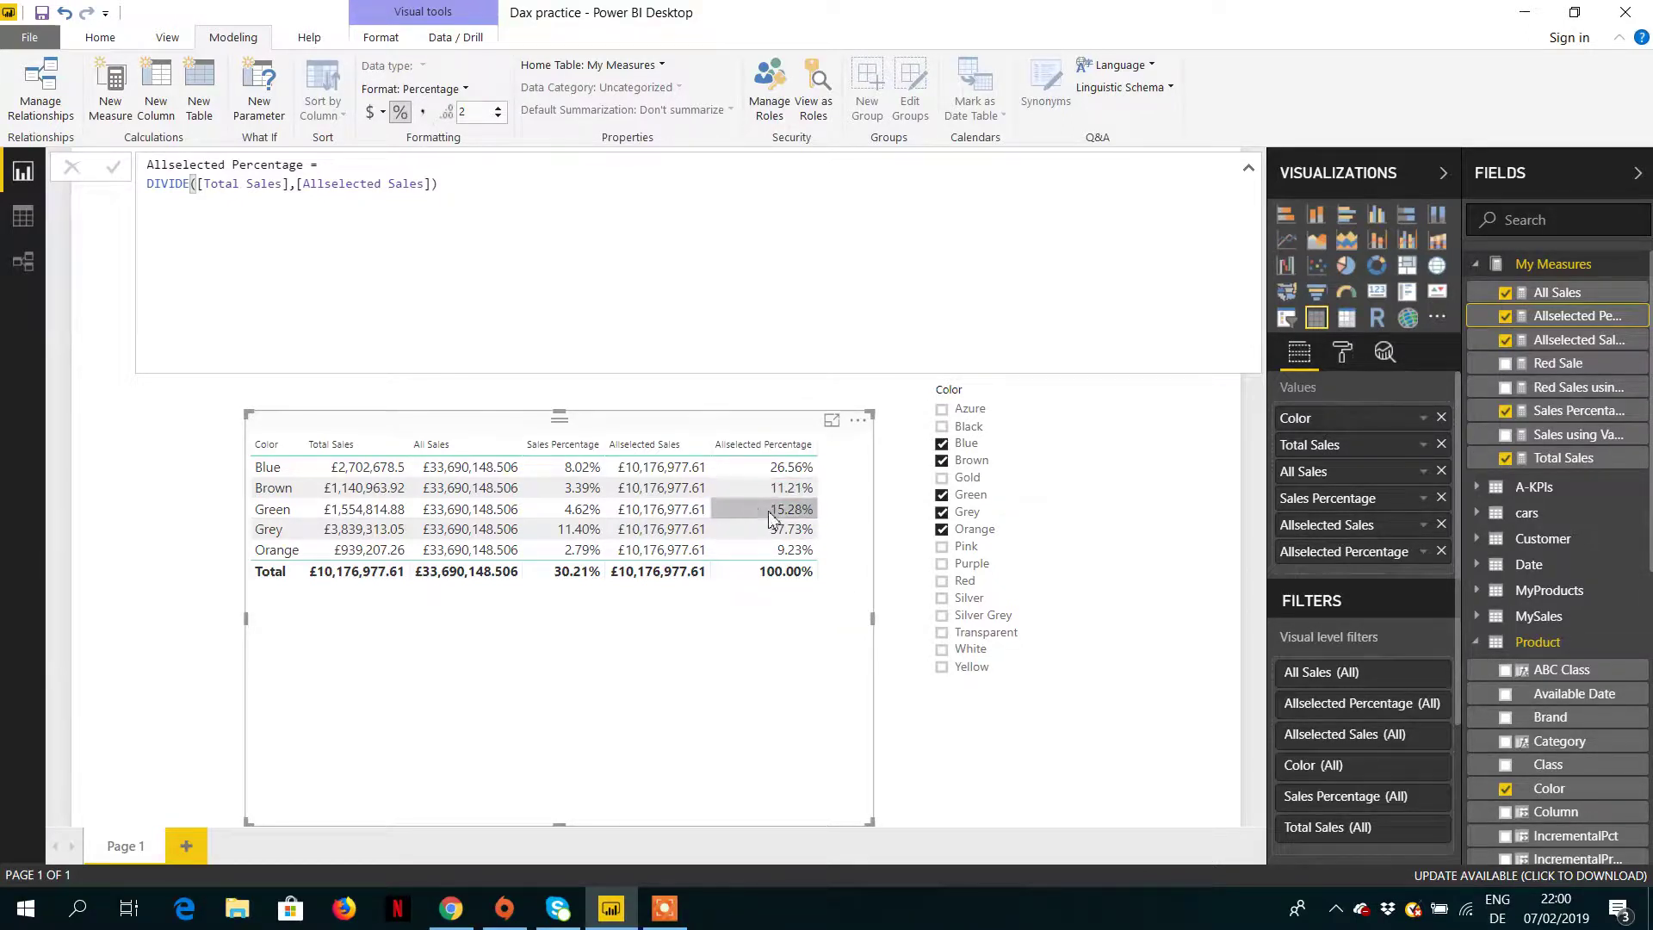
- Add Pink, Purple and Red to the Color slicer selection and move the sales table toward the report page's upper-left corner
{"action": "left_click", "coordinate": [943, 547], "text": "ctrl"}
{"action": "left_click", "coordinate": [942, 563], "text": "ctrl"}
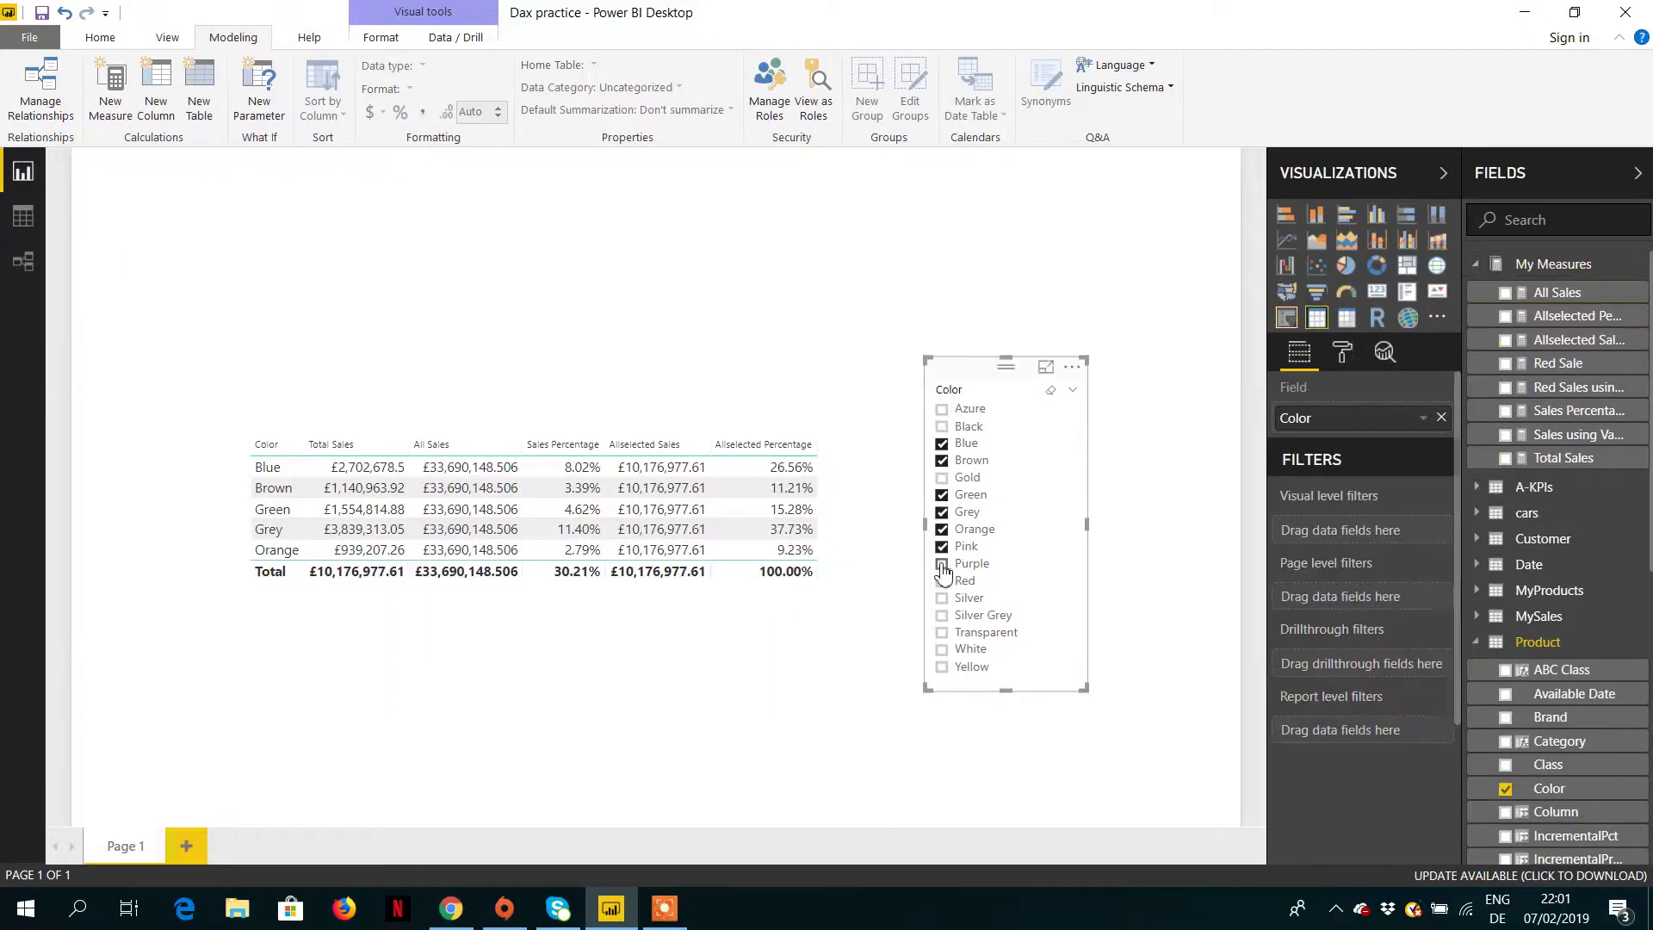
{"action": "left_click", "coordinate": [943, 582], "text": "ctrl"}
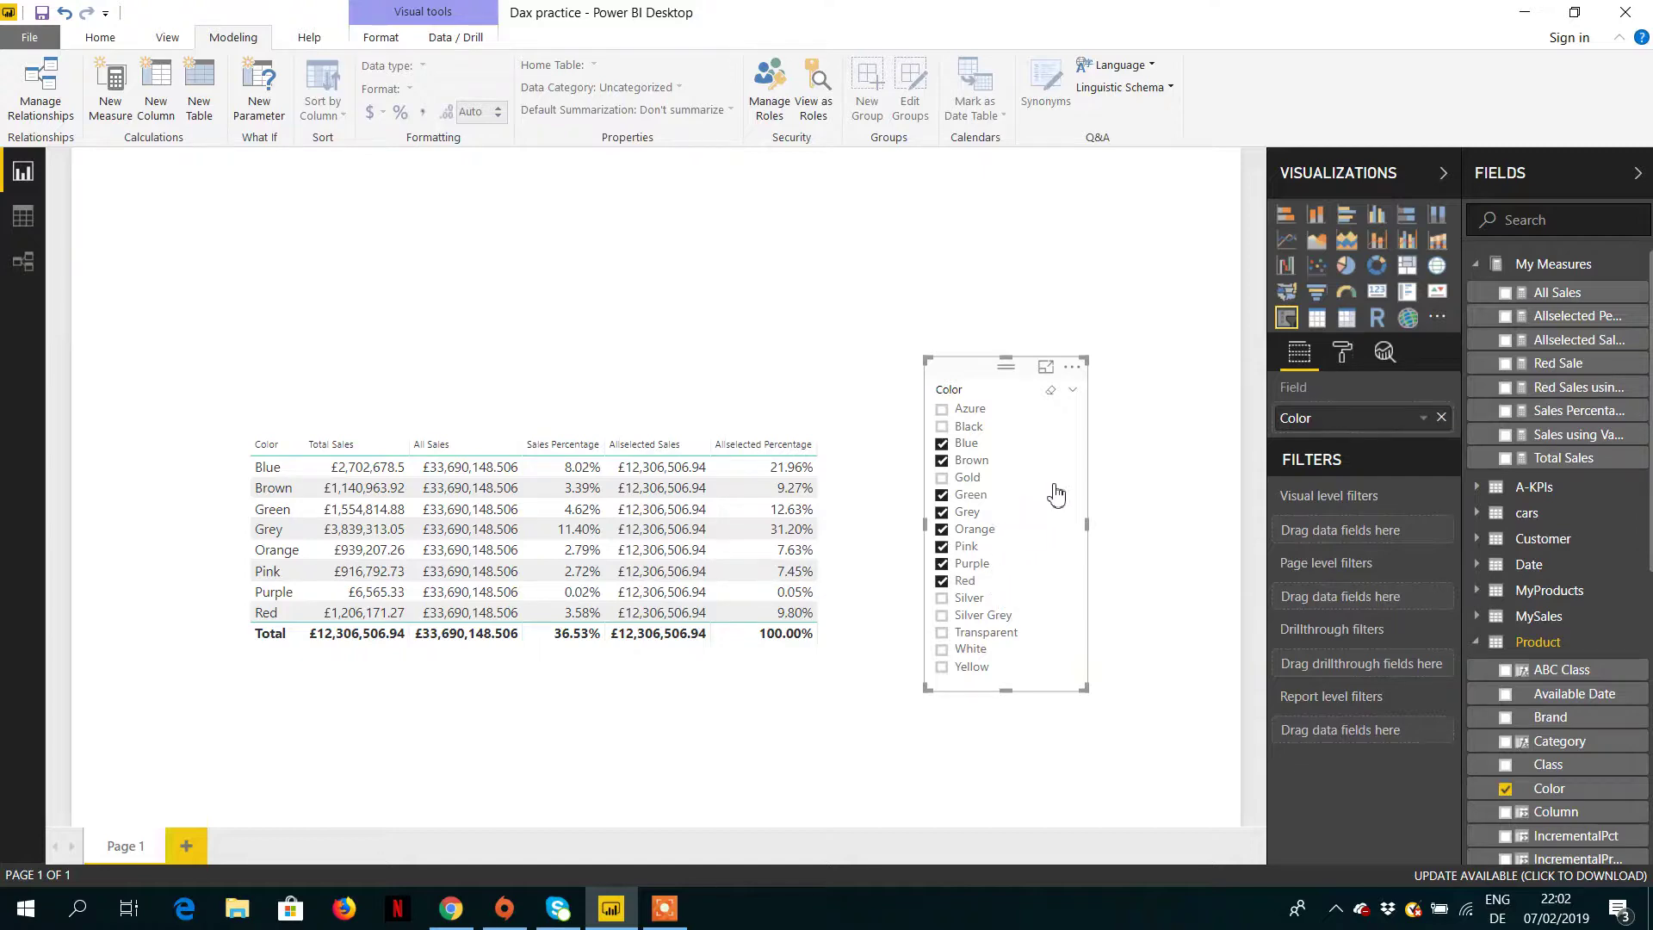
{"action": "left_click_drag", "start_coordinate": [671, 436], "coordinate": [542, 241]}
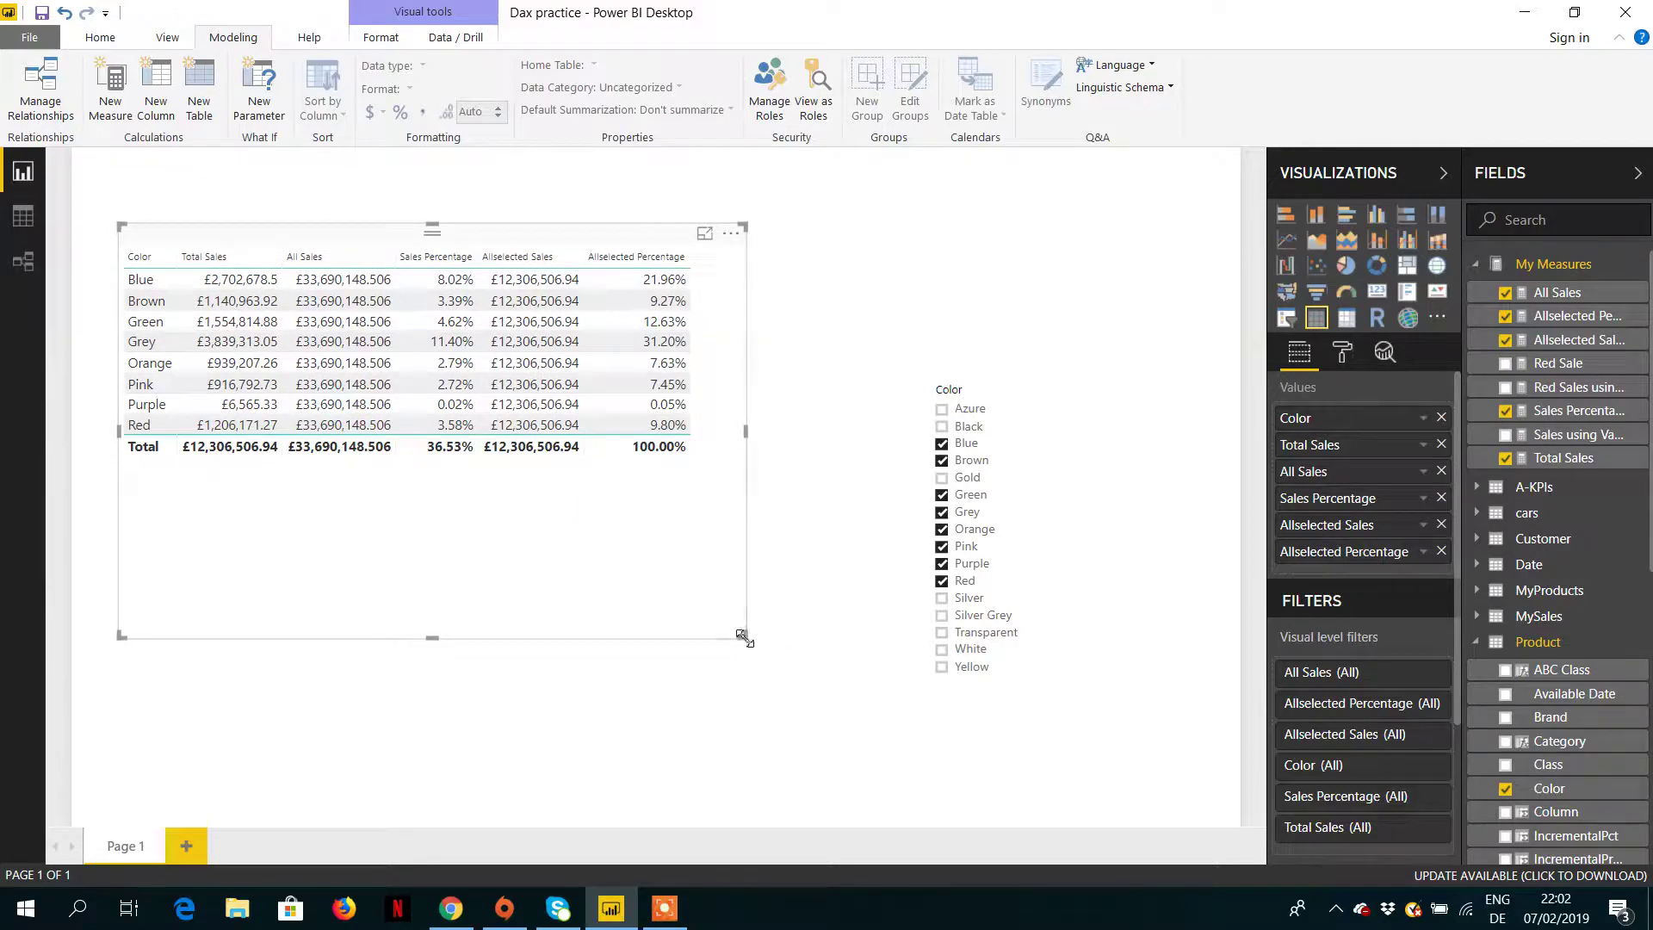
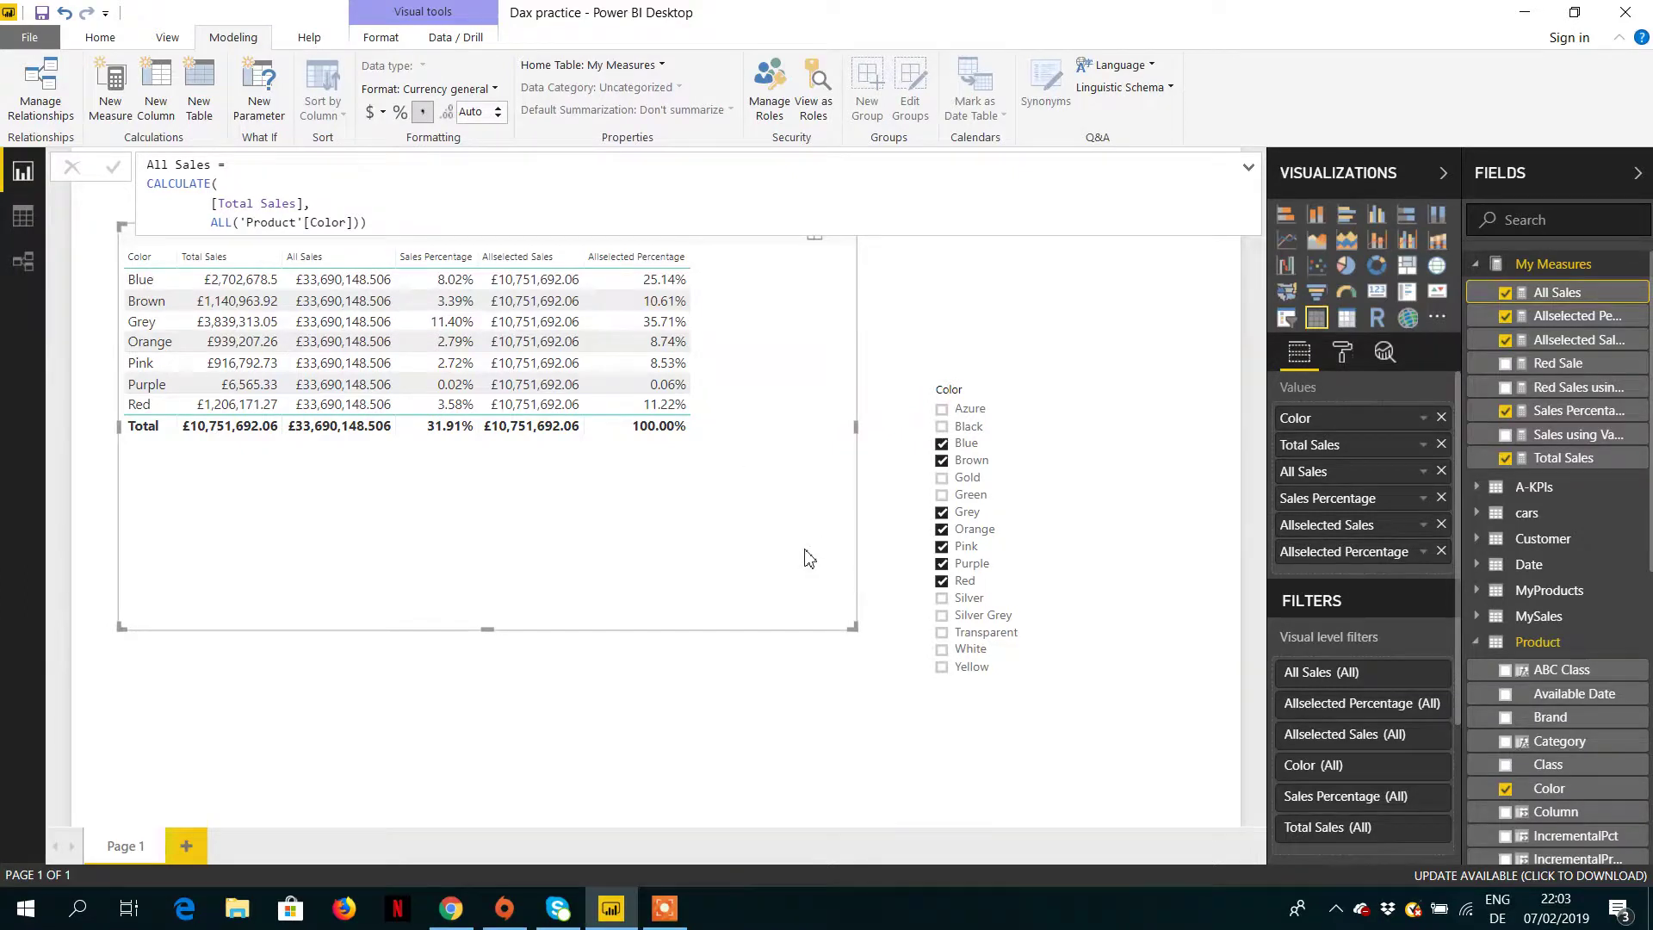
- Change the filter in the All Sales measure to ALL('Product'), covering the whole Product table, and commit the formula
{"action": "left_click", "coordinate": [371, 224]}
{"action": "key", "text": "Left"}
{"action": "key", "text": "BackSpace"}
{"action": "key", "text": "BackSpace"}
{"action": "key", "text": "BackSpace"}
{"action": "key", "text": "BackSpace"}
{"action": "key", "text": "BackSpace"}
{"action": "key", "text": "BackSpace"}
{"action": "key", "text": "BackSpace"}
{"action": "key", "text": "BackSpace"}
{"action": "key", "text": "BackSpace"}
{"action": "key", "text": "BackSpace"}
{"action": "key", "text": "BackSpace"}
{"action": "key", "text": "BackSpace"}
{"action": "key", "text": "BackSpace"}
{"action": "key", "text": "BackSpace"}
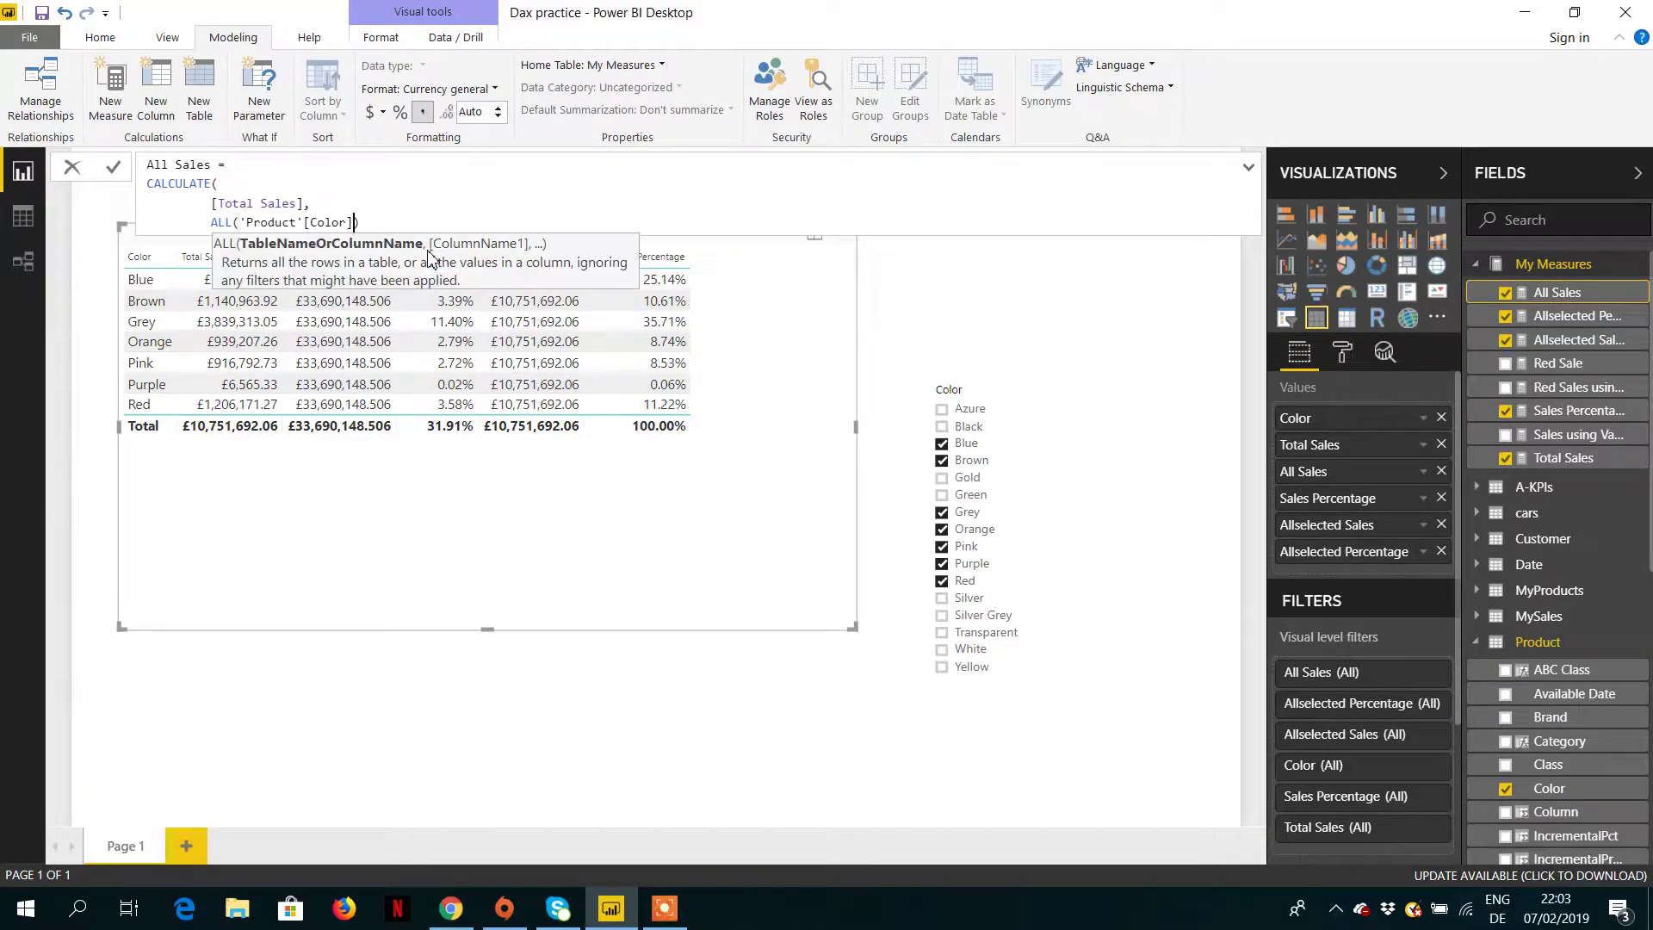
{"action": "key", "text": "BackSpace"}
{"action": "key", "text": "BackSpace"}
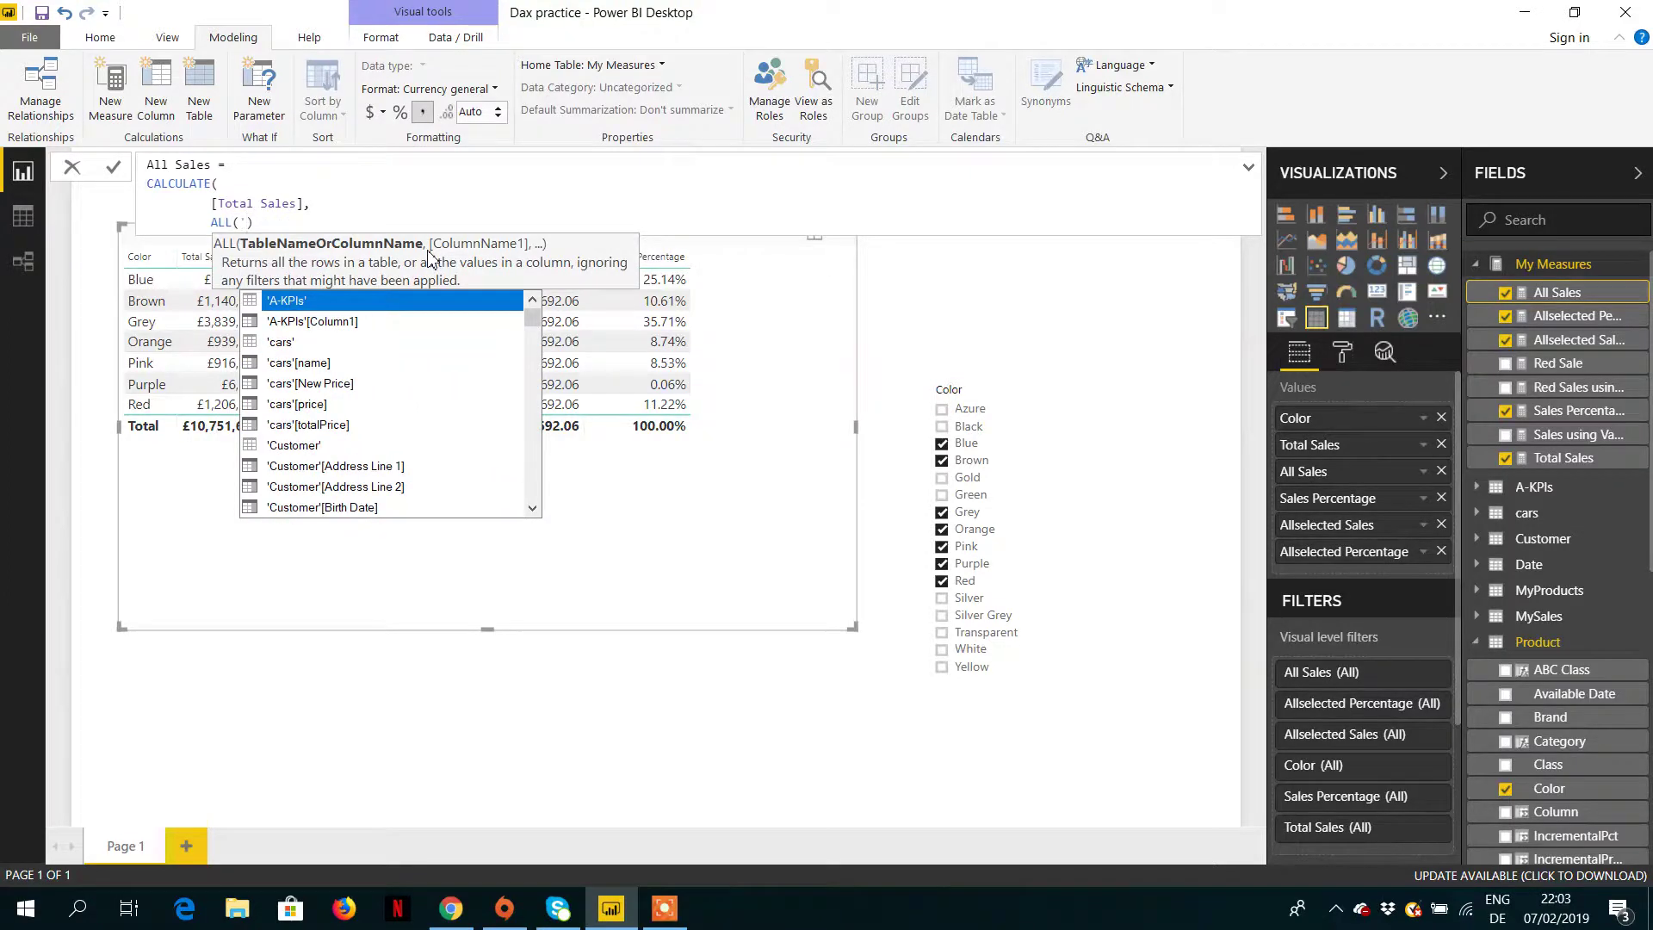
{"action": "key", "text": "BackSpace"}
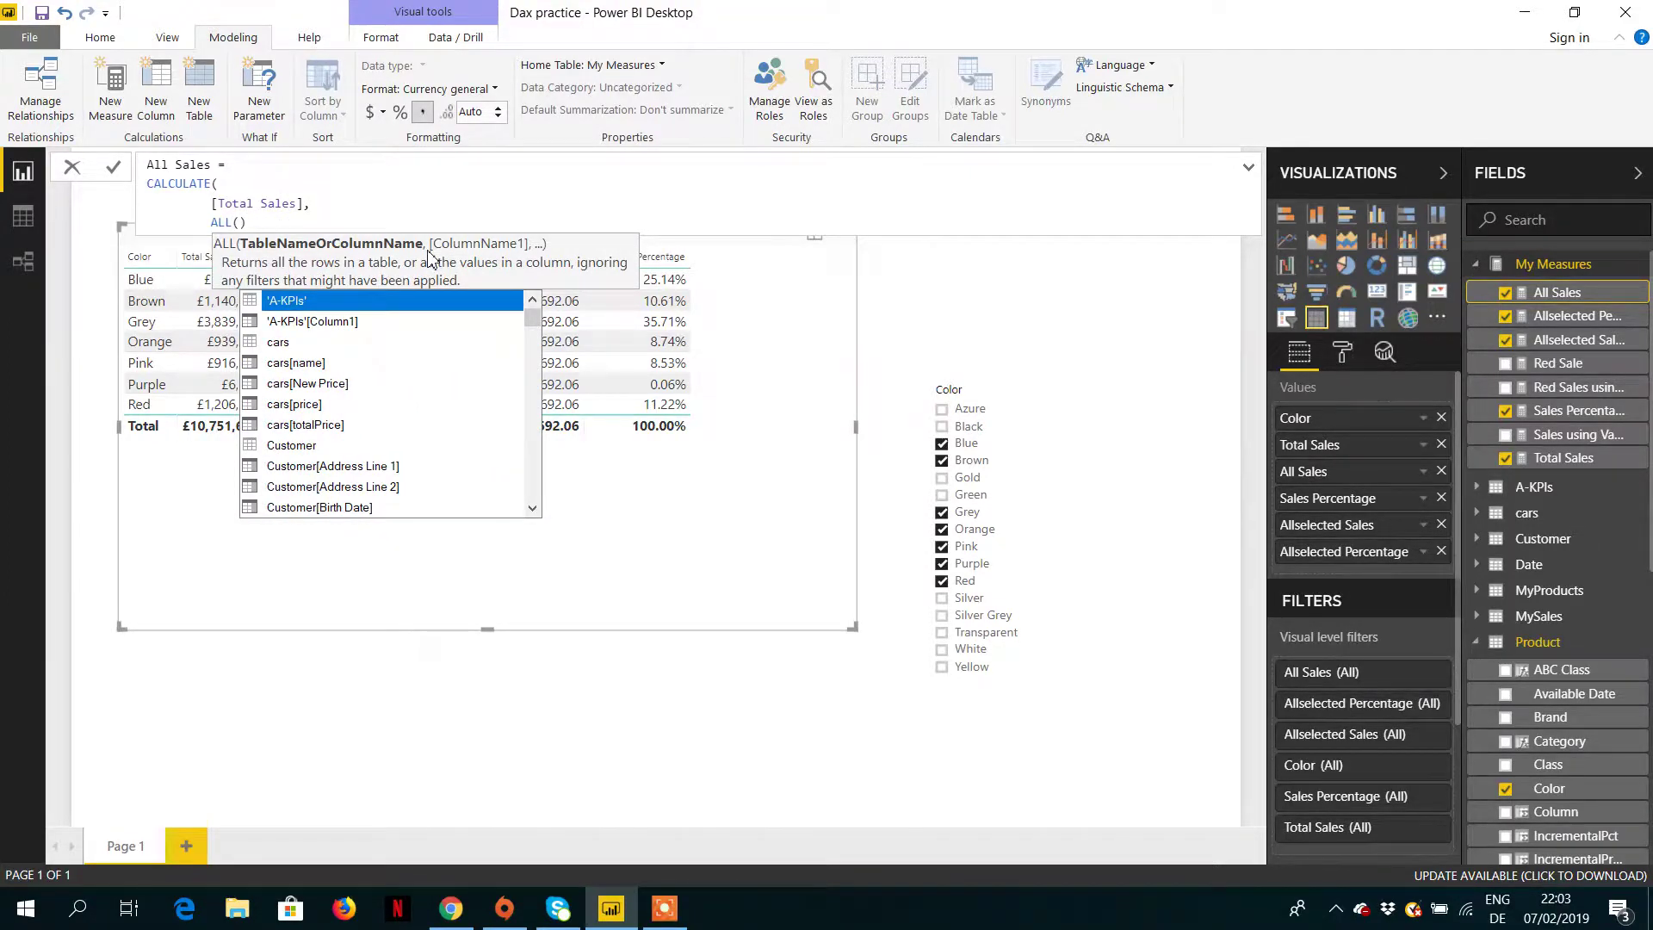
{"action": "type", "text": "prod"}
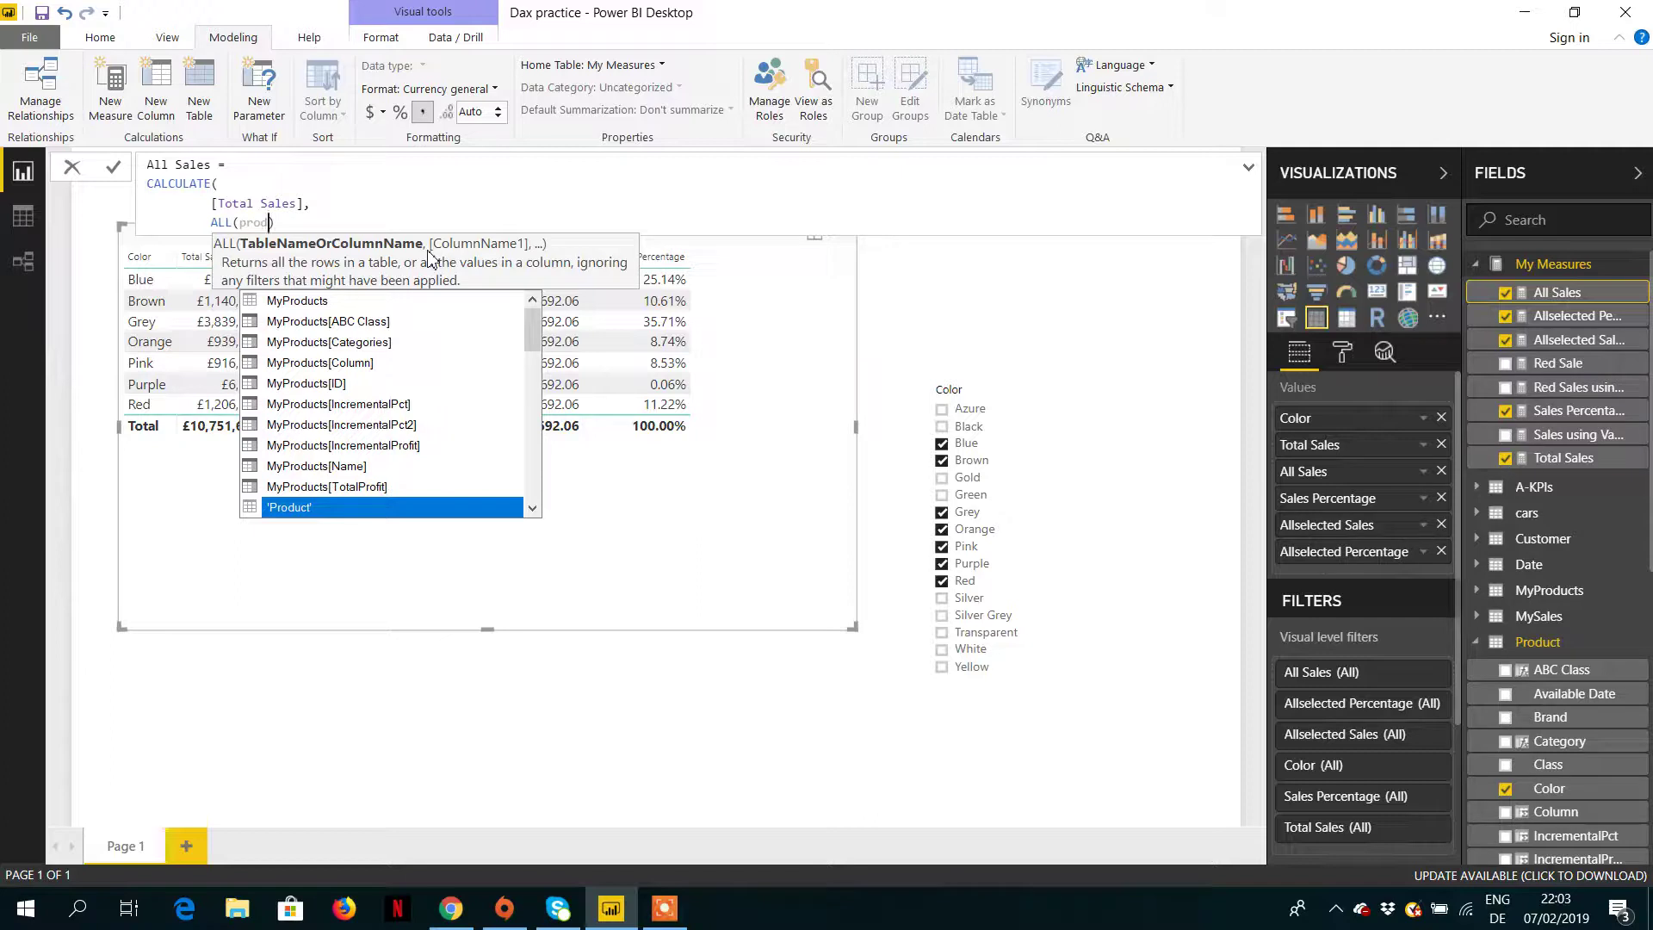
{"action": "key", "text": "Tab"}
{"action": "type", "text": ")"}
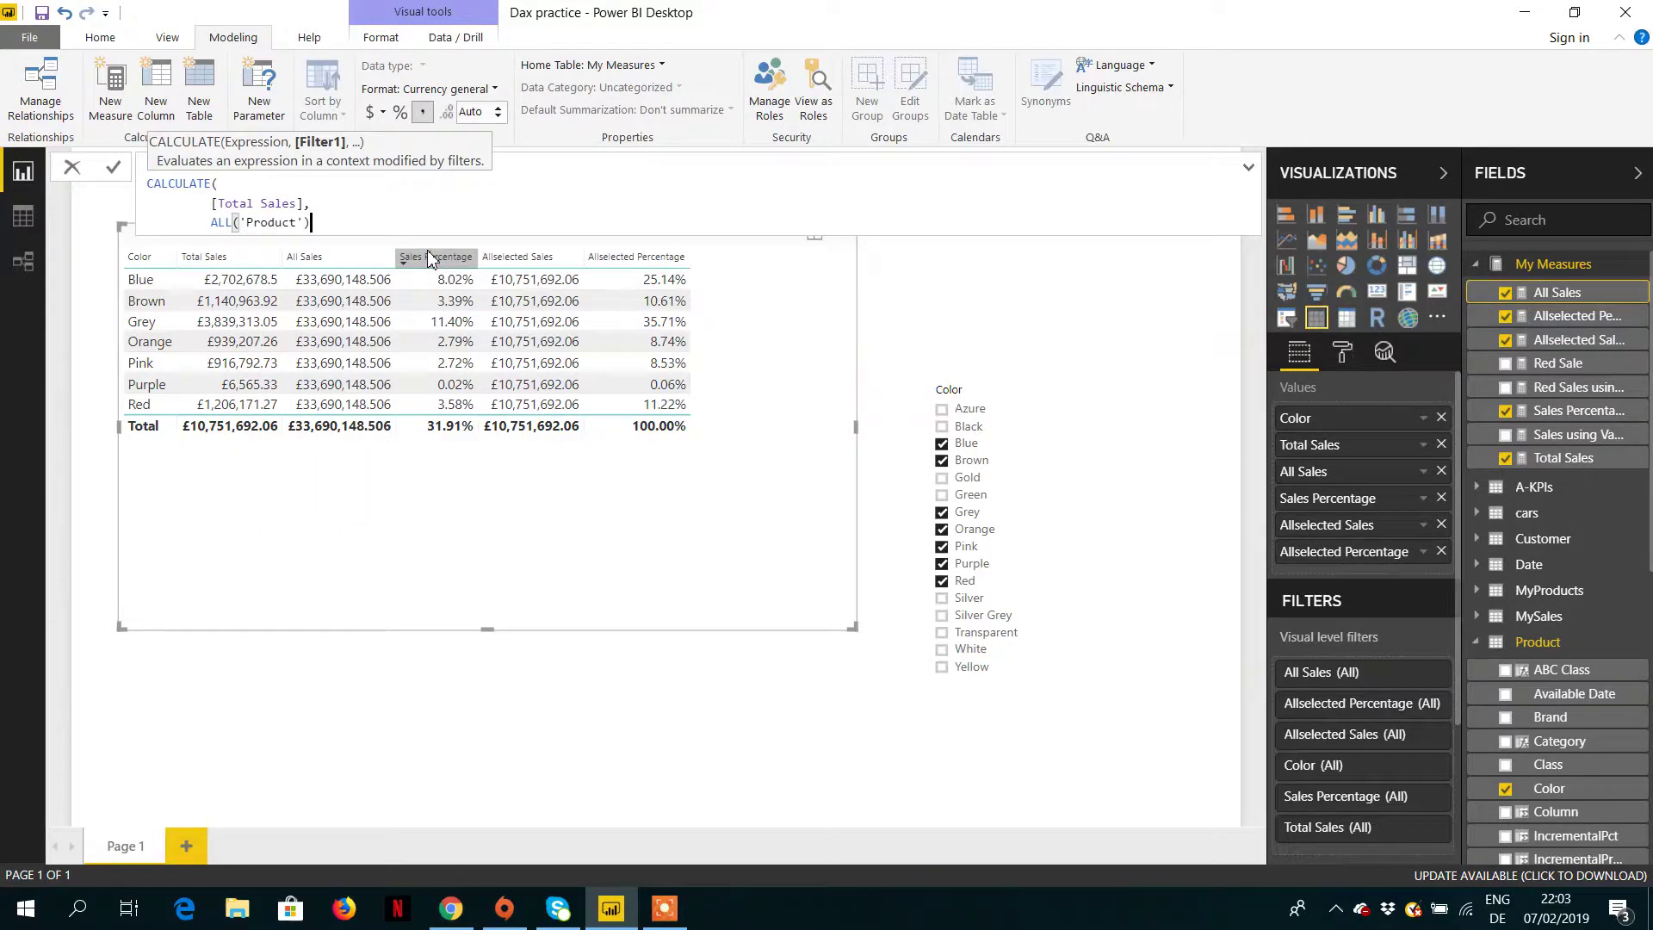
{"action": "key", "text": "Return"}
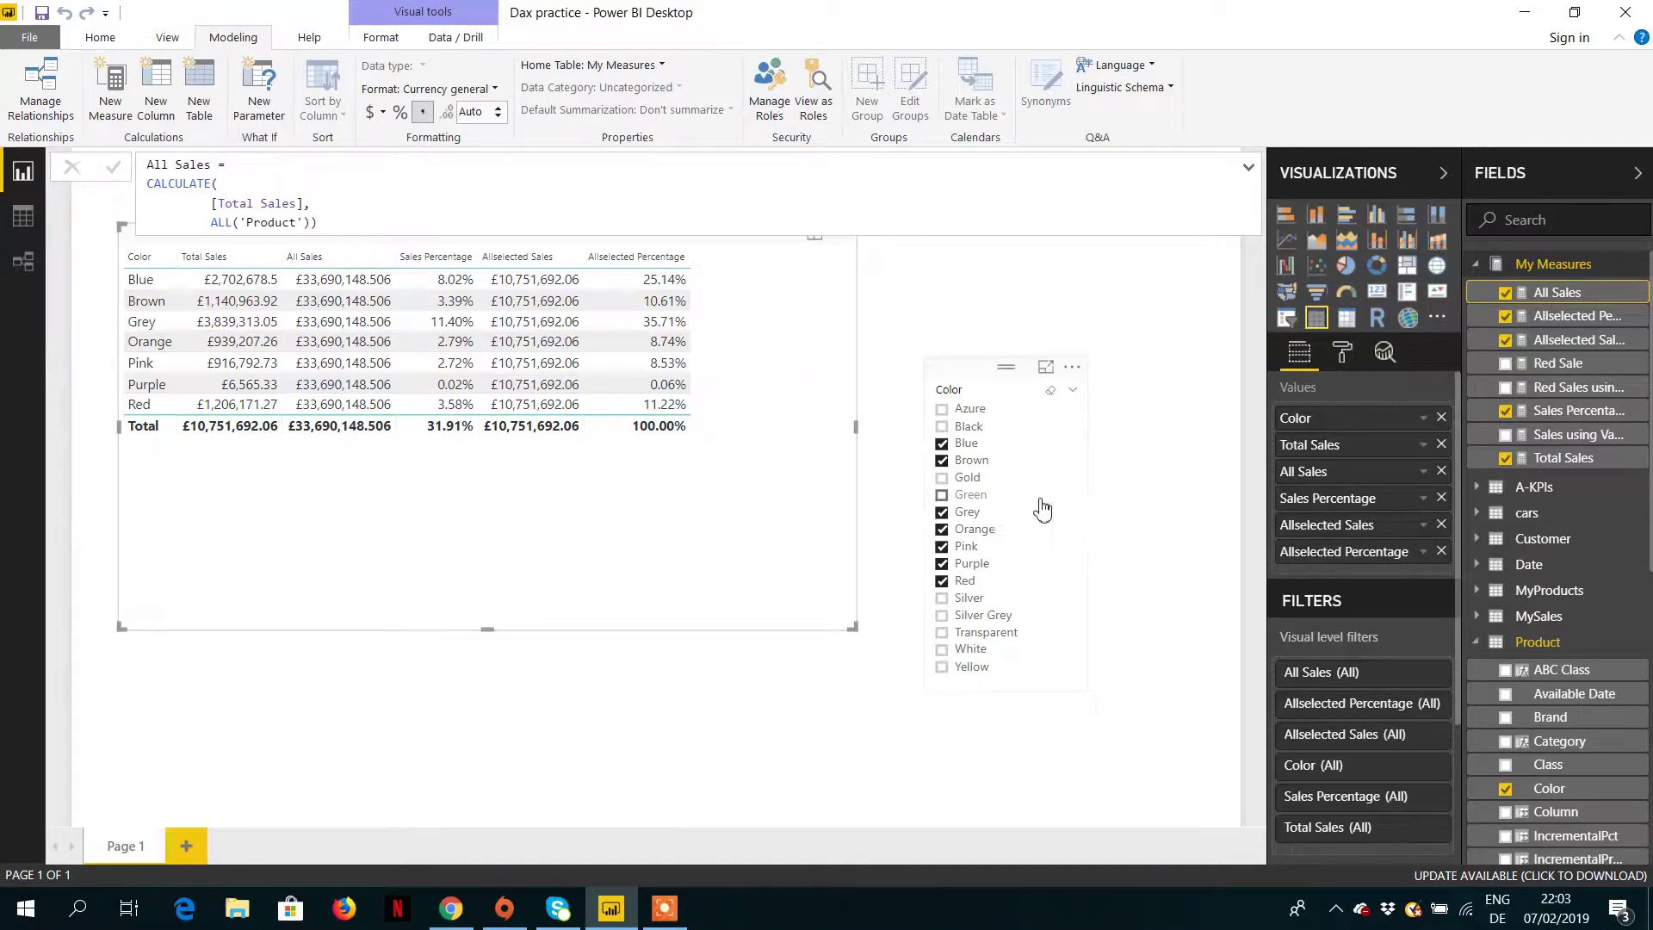
- Delete the Color slicer and place a compact visual of the Product table's Class field to the right of the sales table
{"action": "left_click", "coordinate": [1086, 461]}
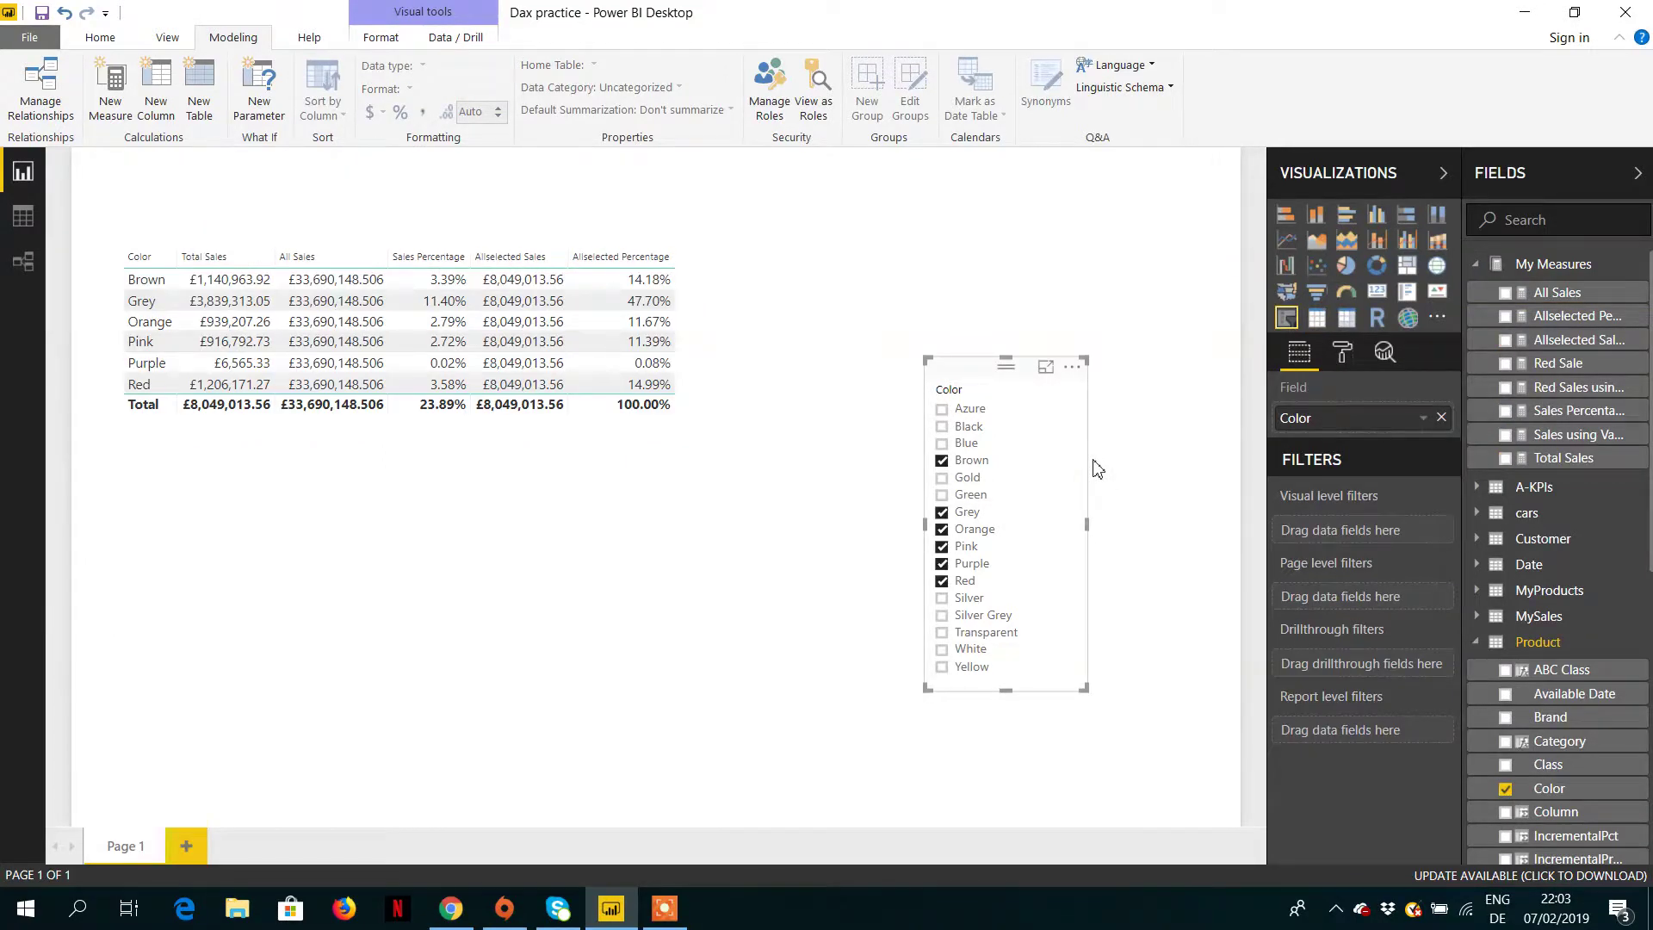
{"action": "key", "text": "Delete"}
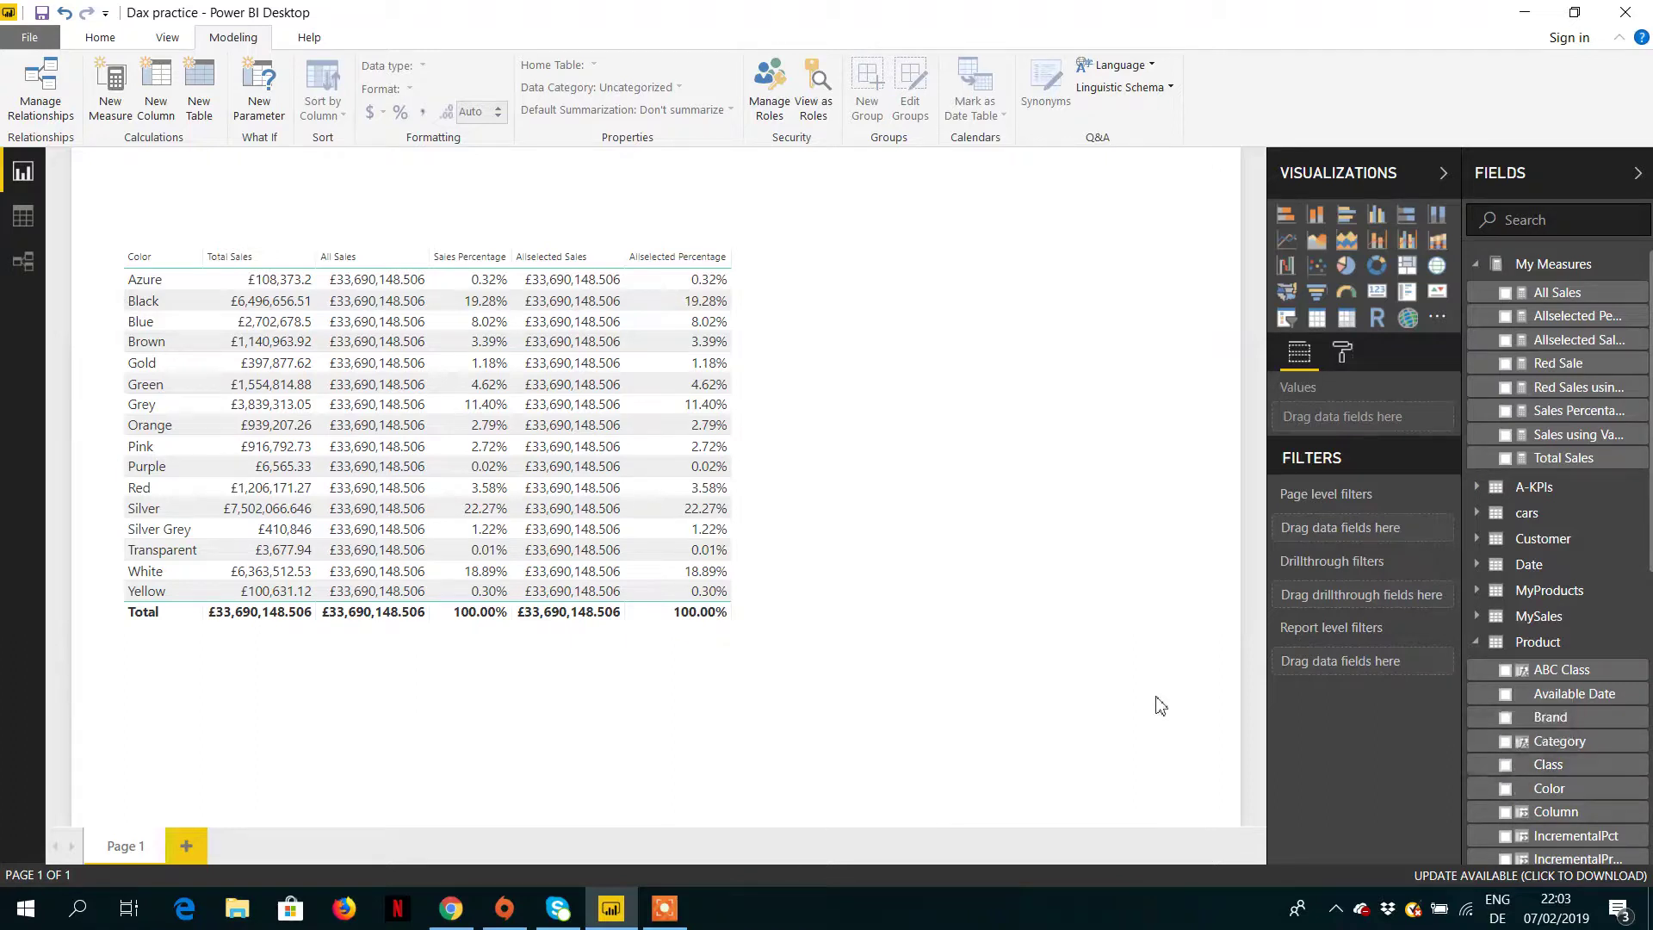
{"action": "left_click", "coordinate": [1506, 769]}
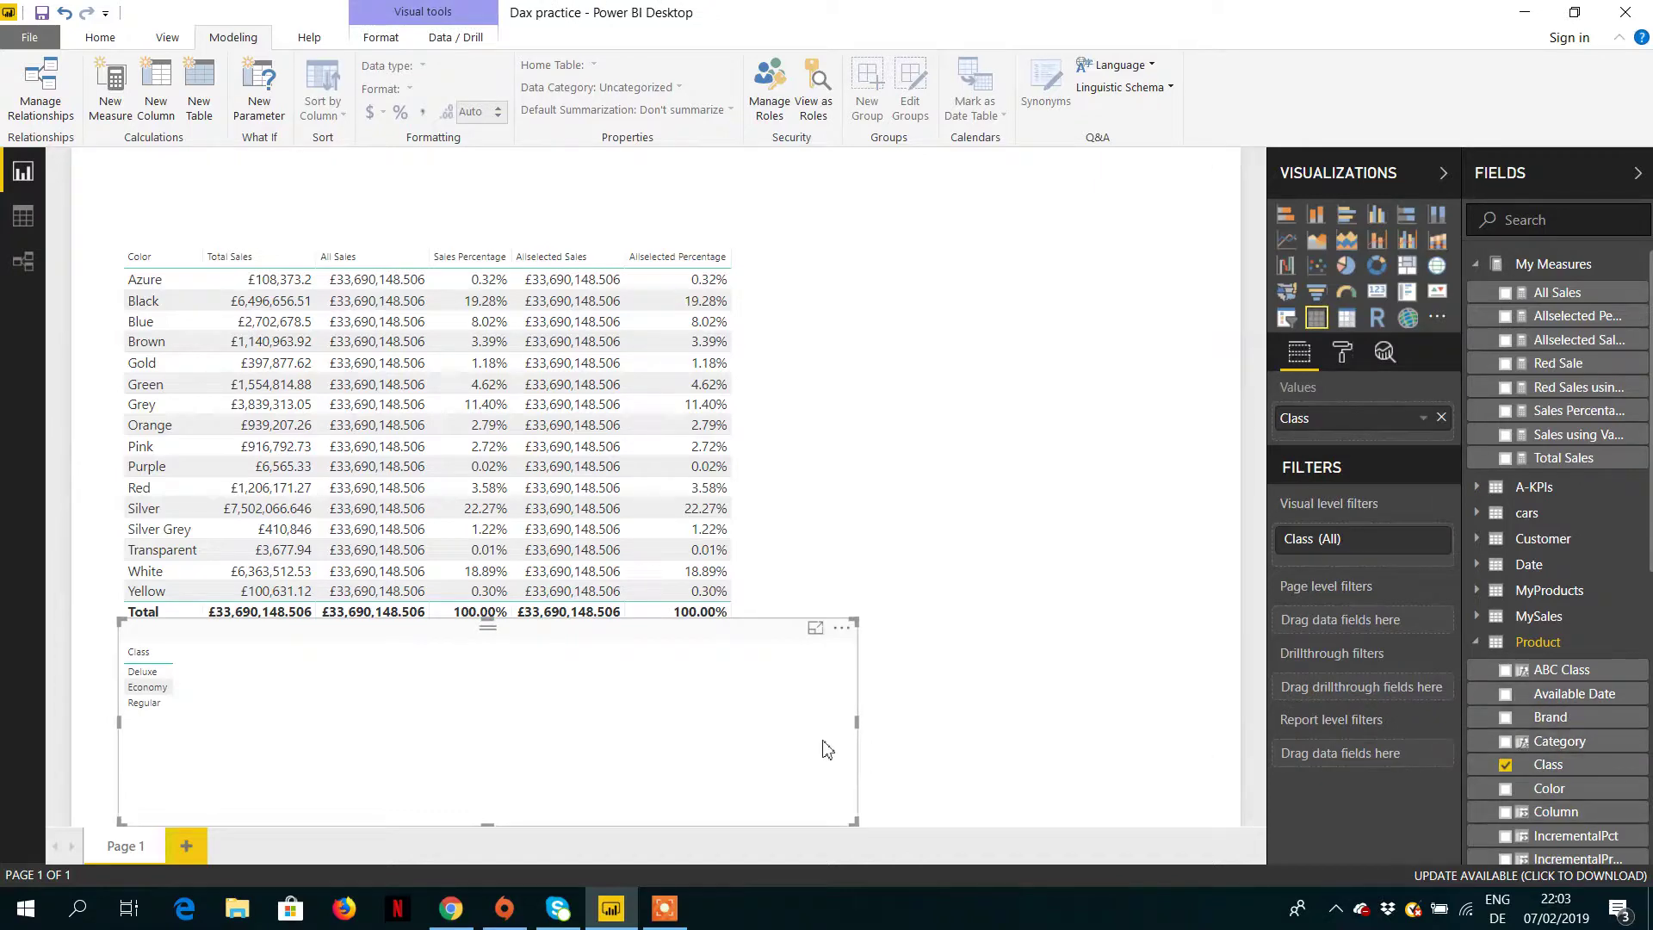
{"action": "left_click", "coordinate": [333, 738]}
{"action": "left_click", "coordinate": [287, 739]}
{"action": "left_click_drag", "start_coordinate": [859, 725], "coordinate": [1139, 366]}
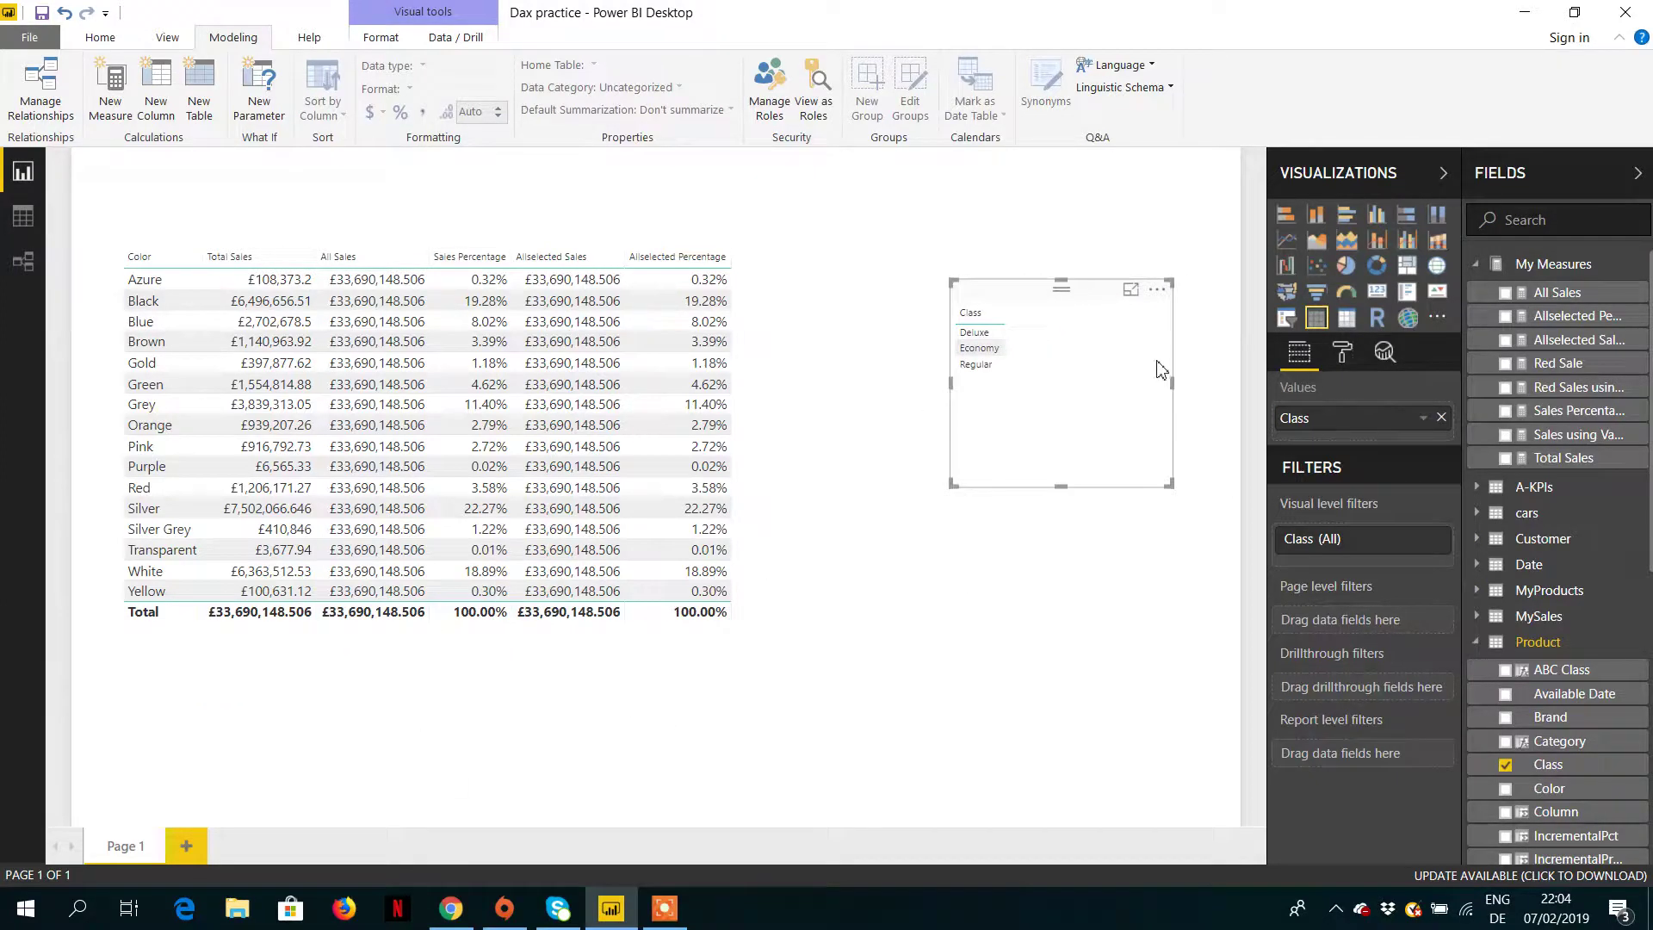
- Remove the Allselected Percentage and Allselected Sales columns from the sales table visual
{"action": "left_click", "coordinate": [798, 500]}
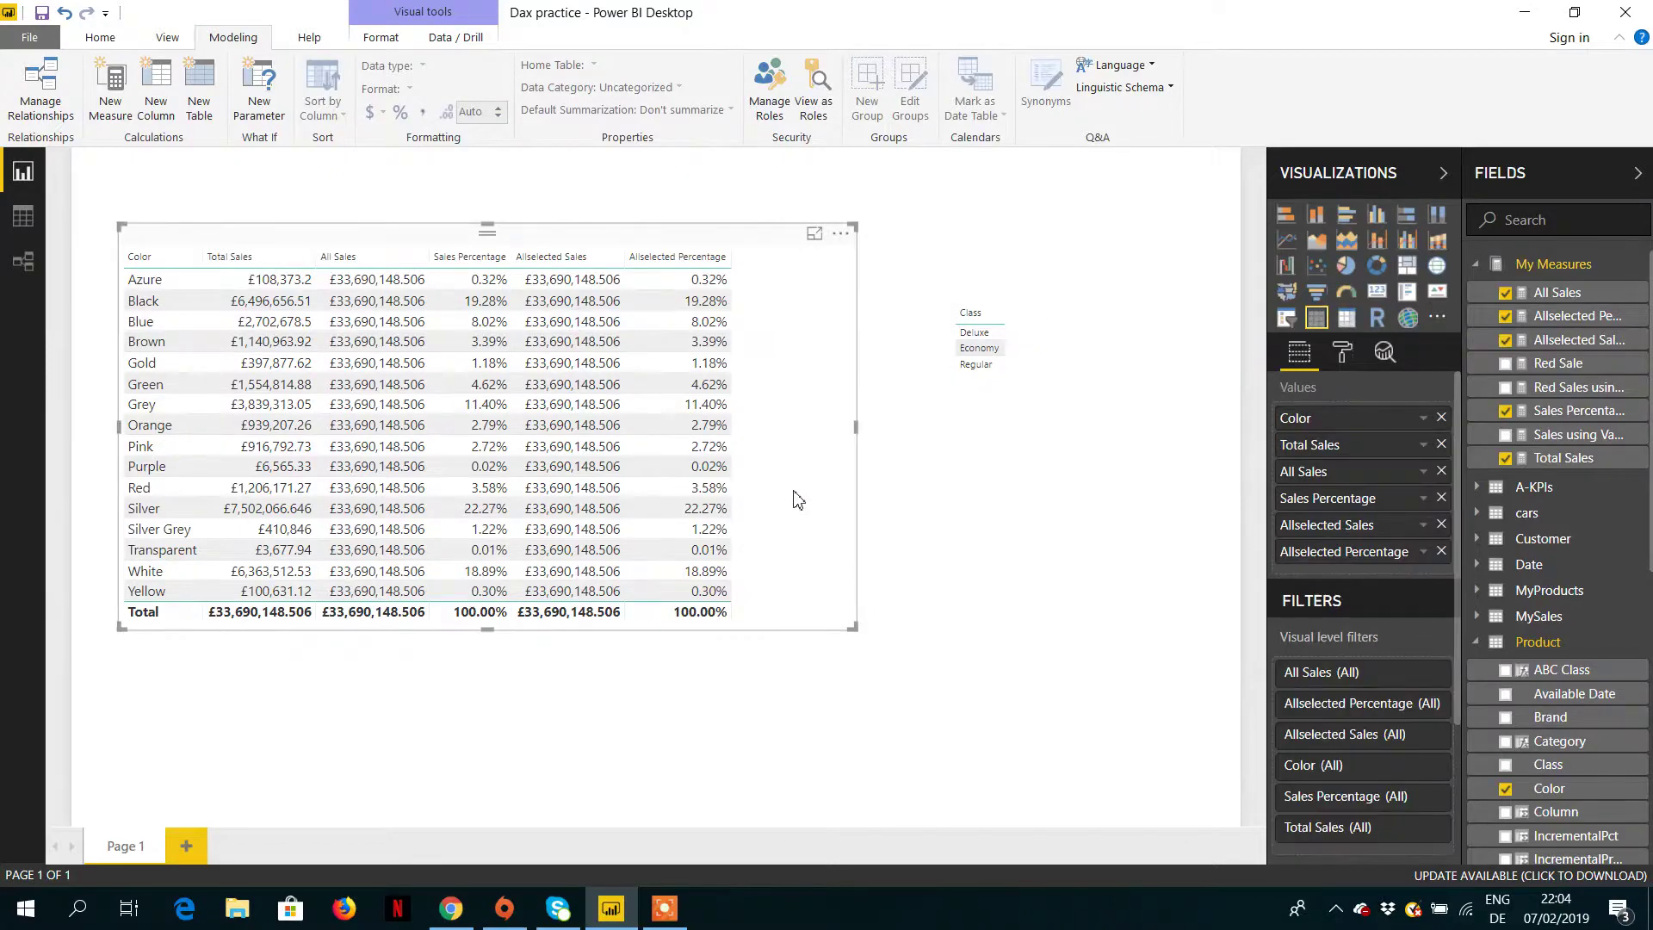
{"action": "left_click", "coordinate": [1441, 551]}
{"action": "left_click", "coordinate": [1441, 524]}
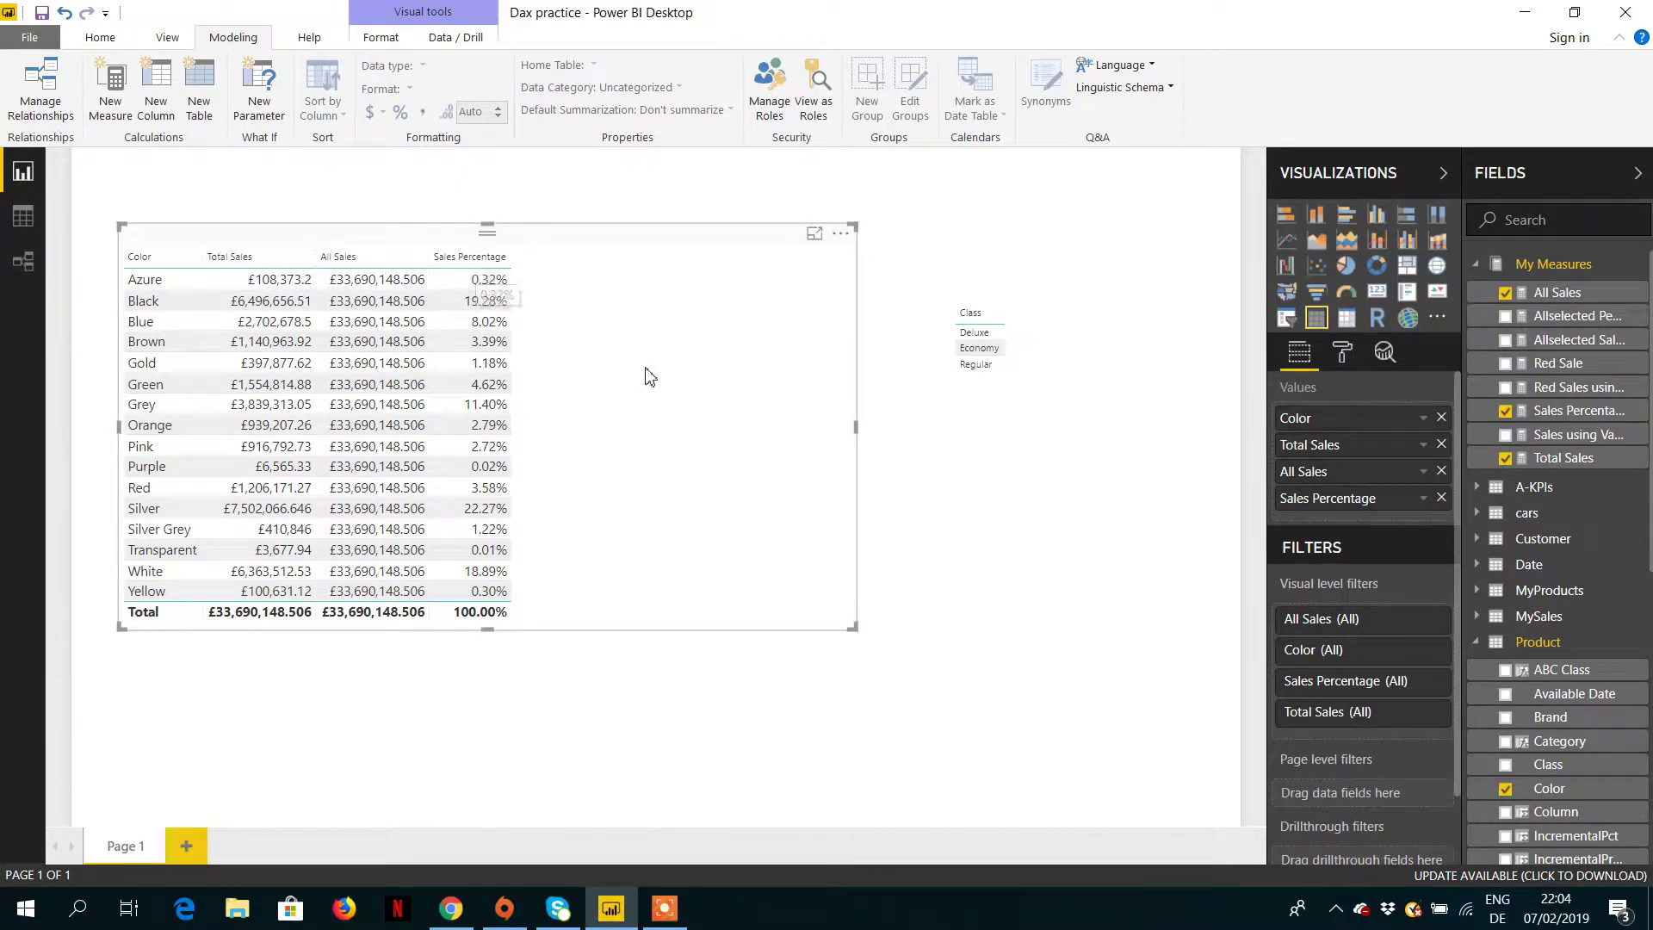
- Convert the Class table visual to a slicer and filter the report by Deluxe, then by Economy instead
{"action": "left_click", "coordinate": [1013, 407]}
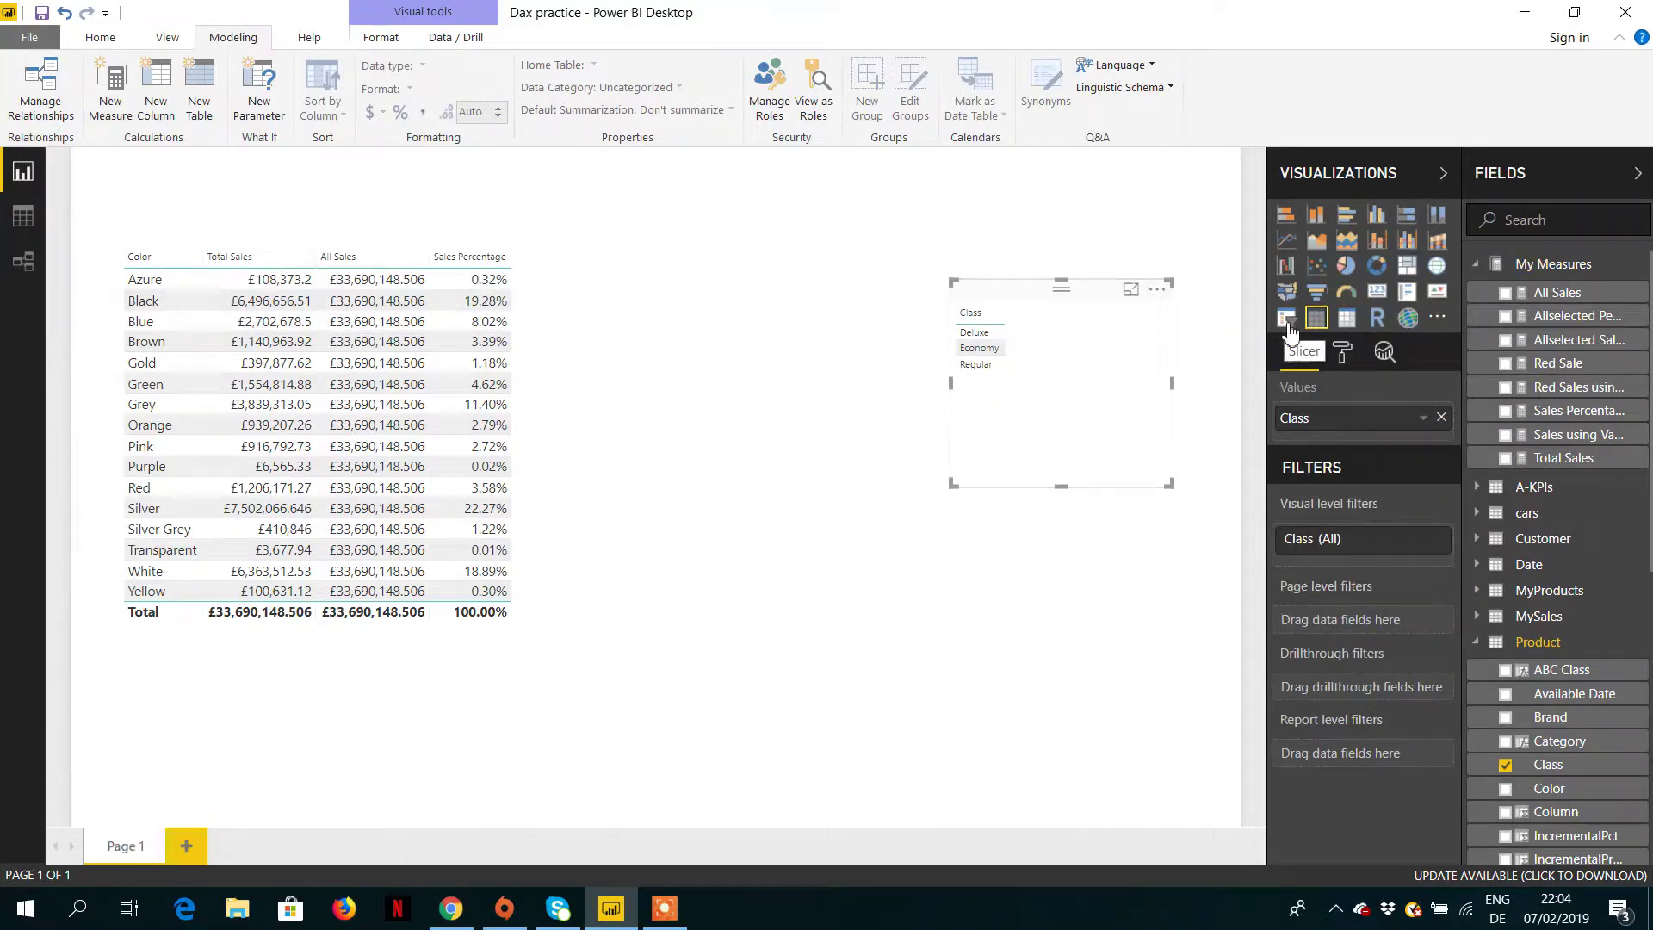
{"action": "left_click", "coordinate": [1287, 320]}
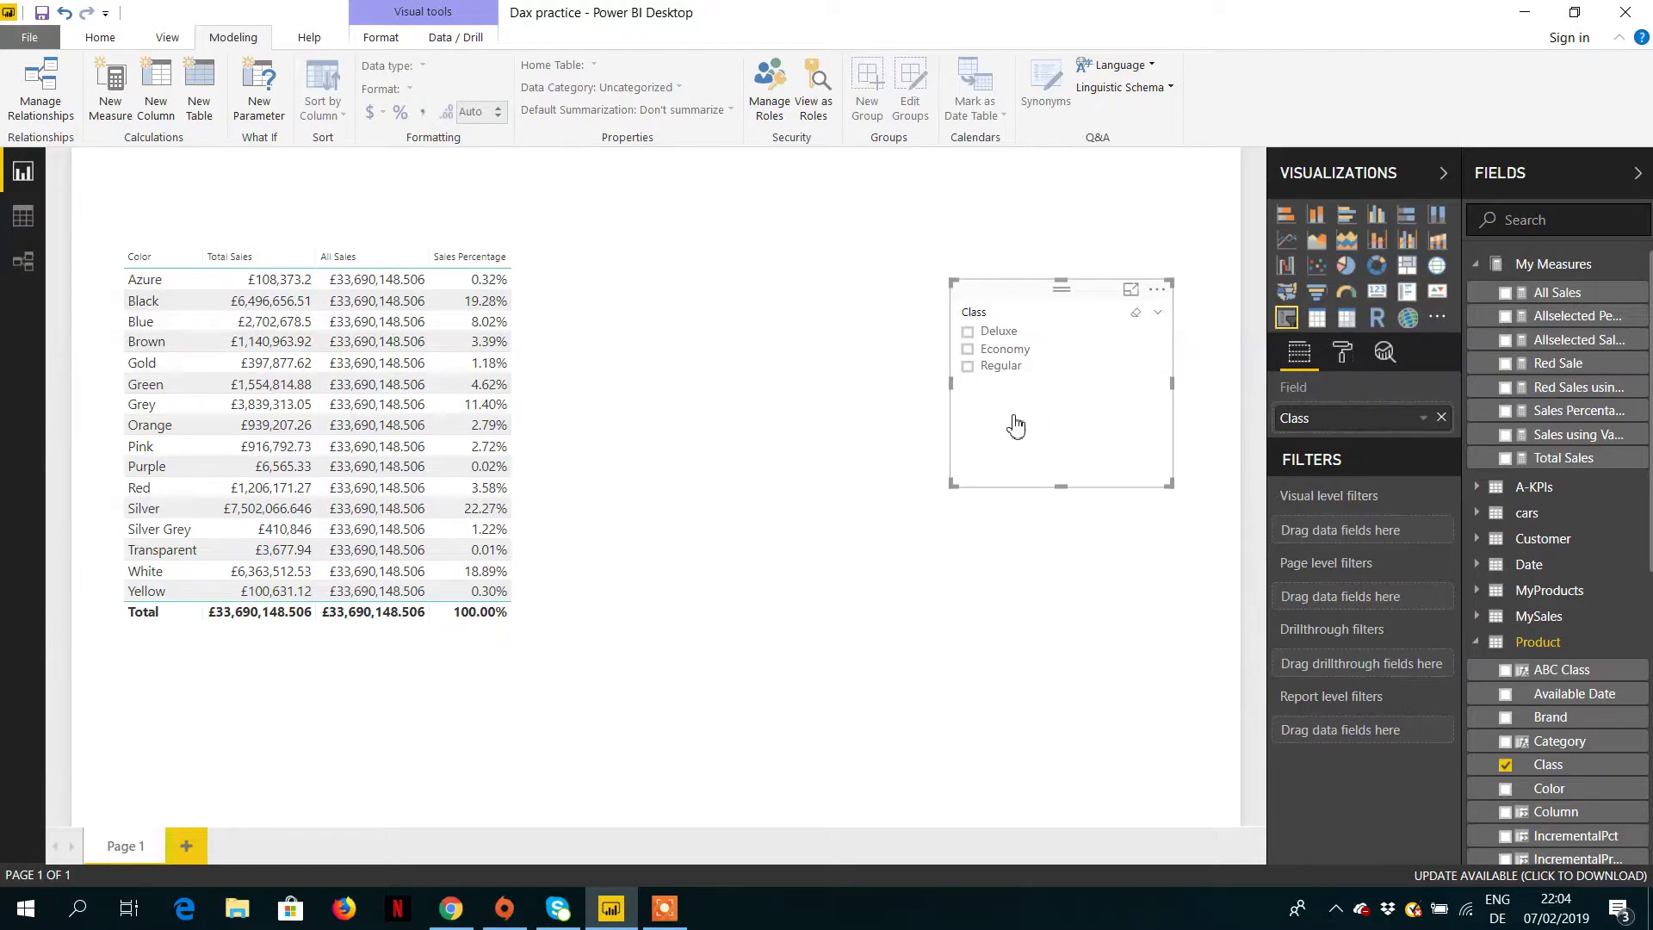
{"action": "left_click", "coordinate": [968, 333]}
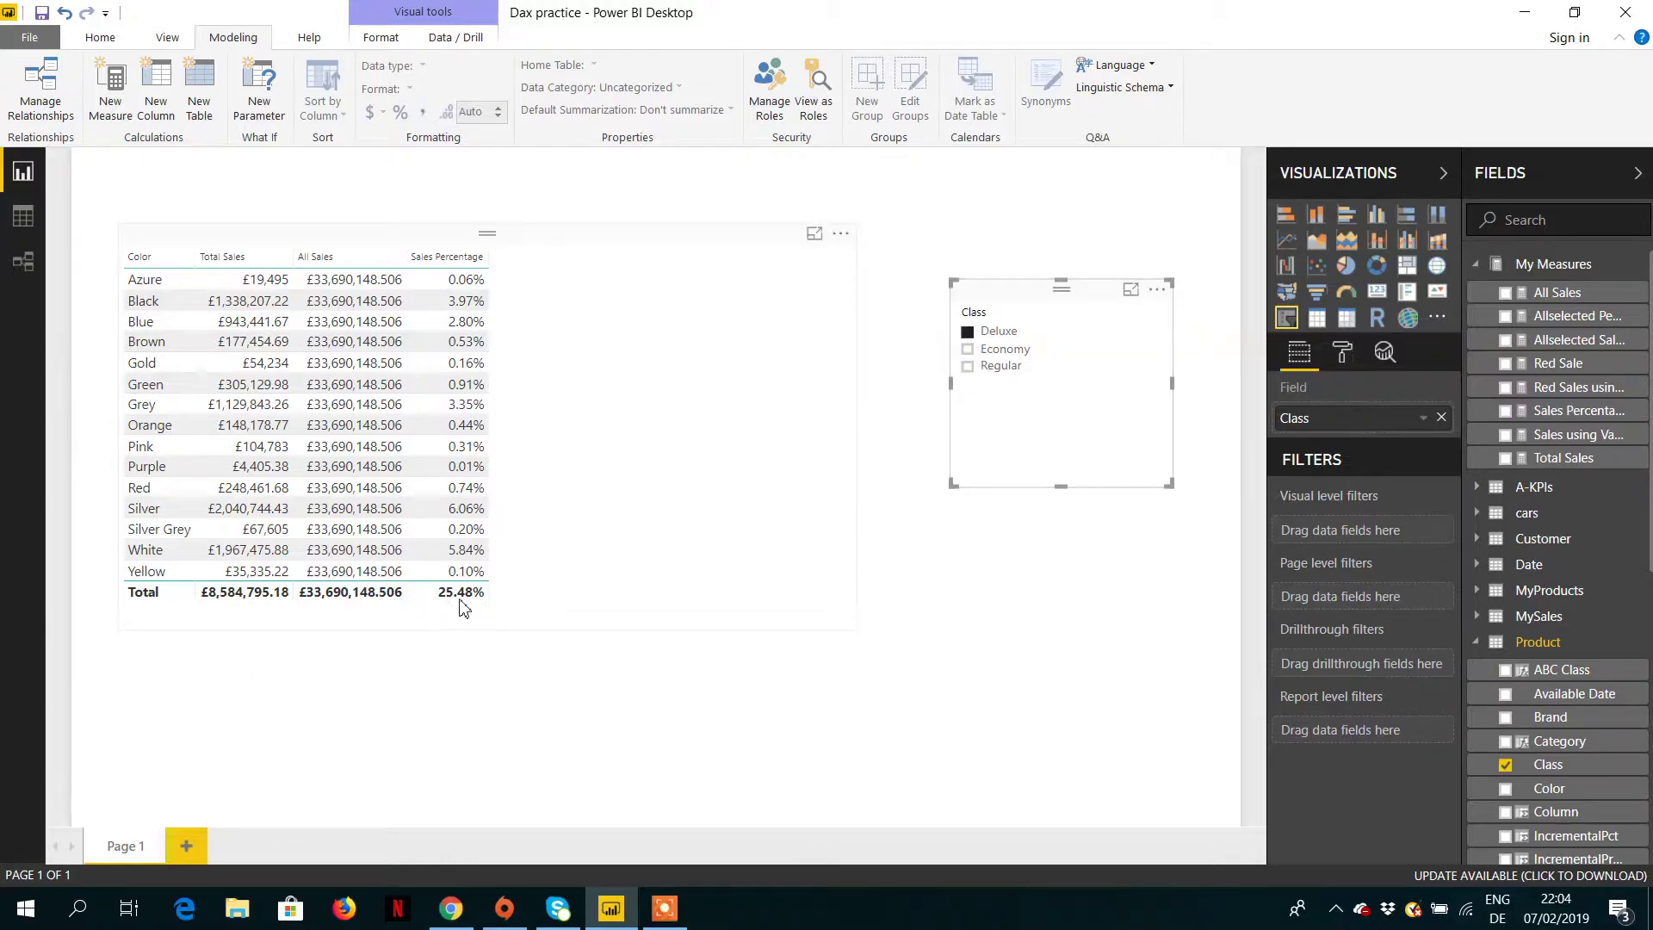
{"action": "left_click", "coordinate": [1020, 351]}
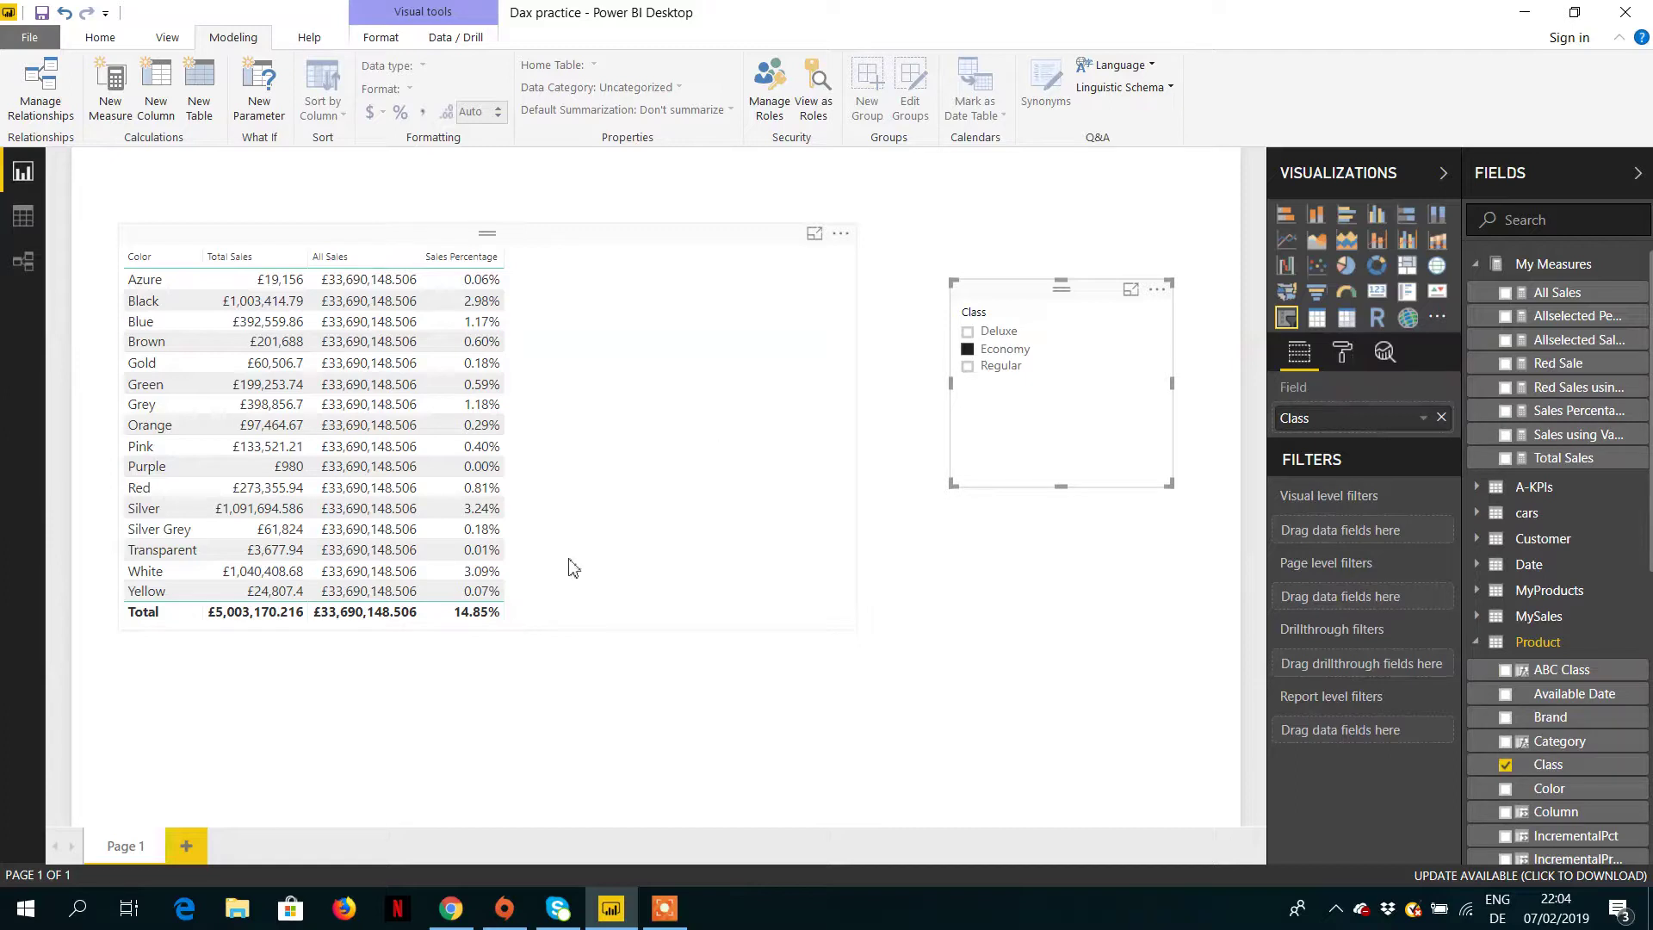
- Move the sales table lower on the report page and display the All Sales measure's formula
{"action": "left_click_drag", "start_coordinate": [720, 421], "coordinate": [727, 514]}
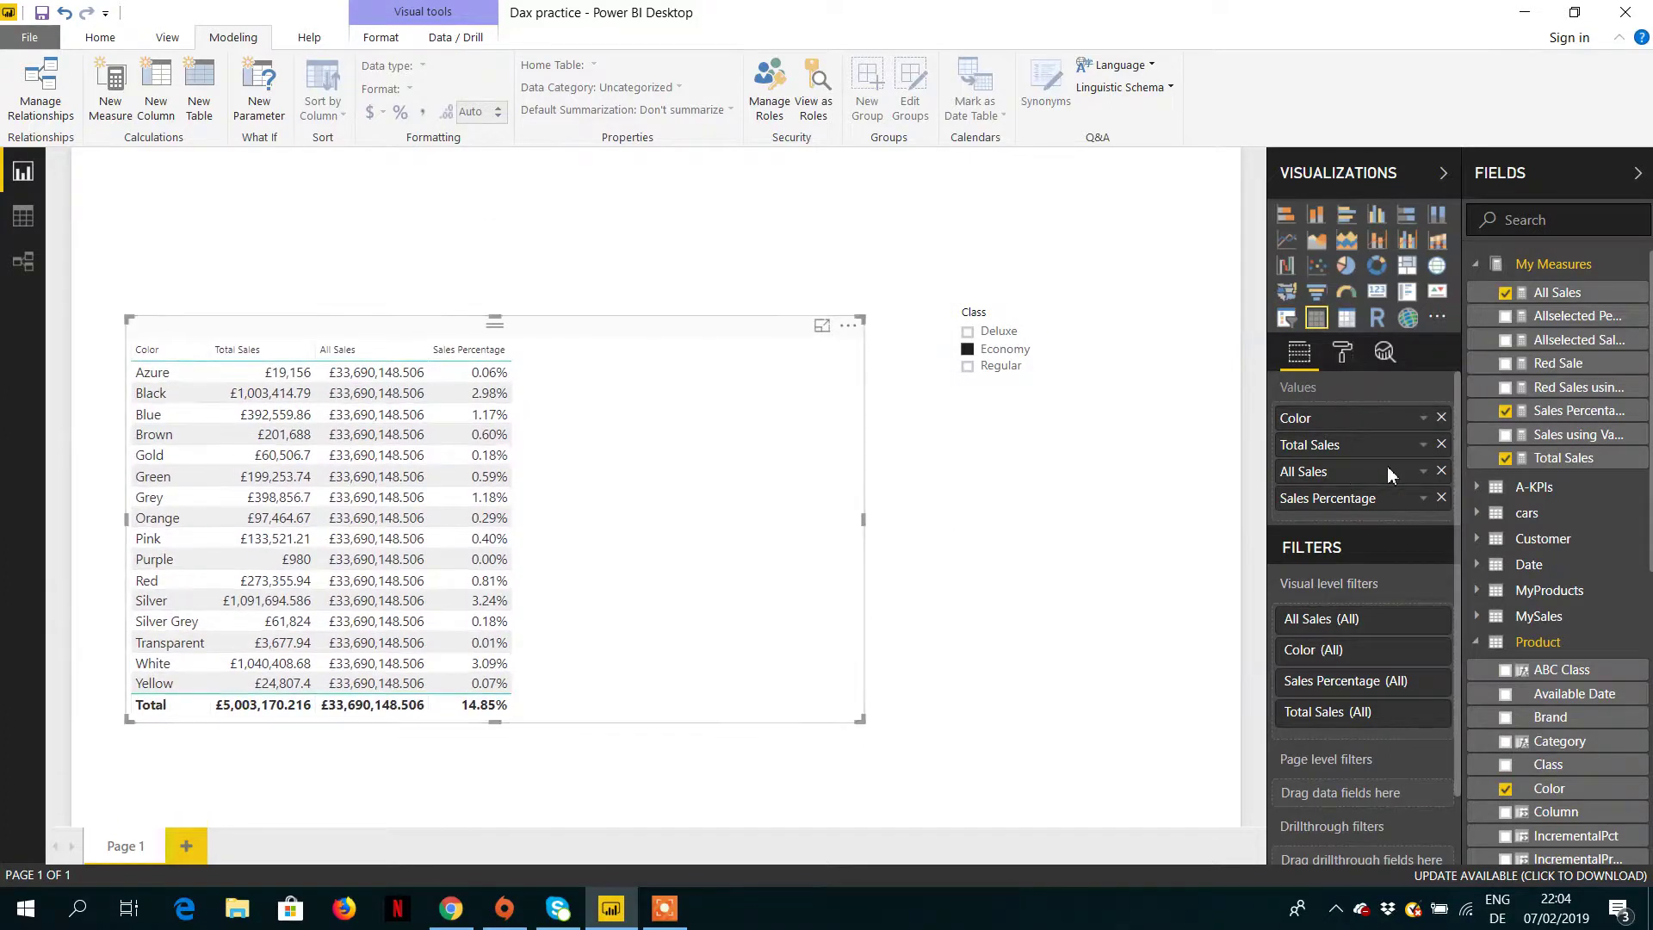
{"action": "left_click", "coordinate": [1582, 294]}
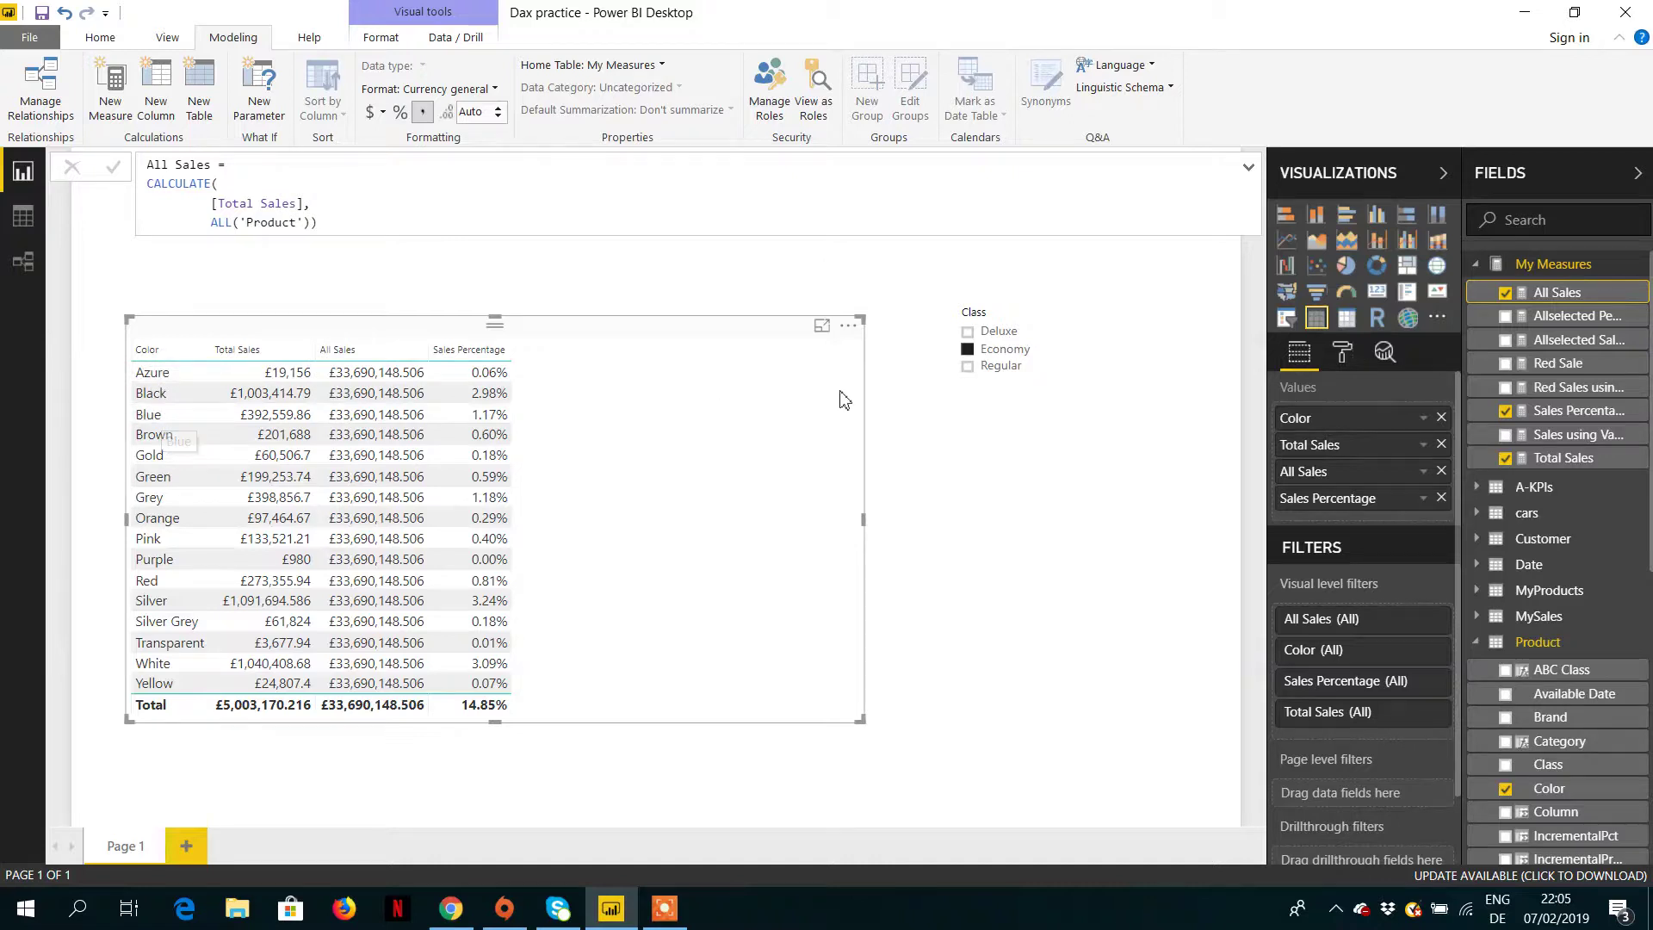
- Replace the slicer's Class field with Color and filter the report by Green, Brown, Blue, Black and Grey, one color at a time
{"action": "left_click", "coordinate": [1066, 476]}
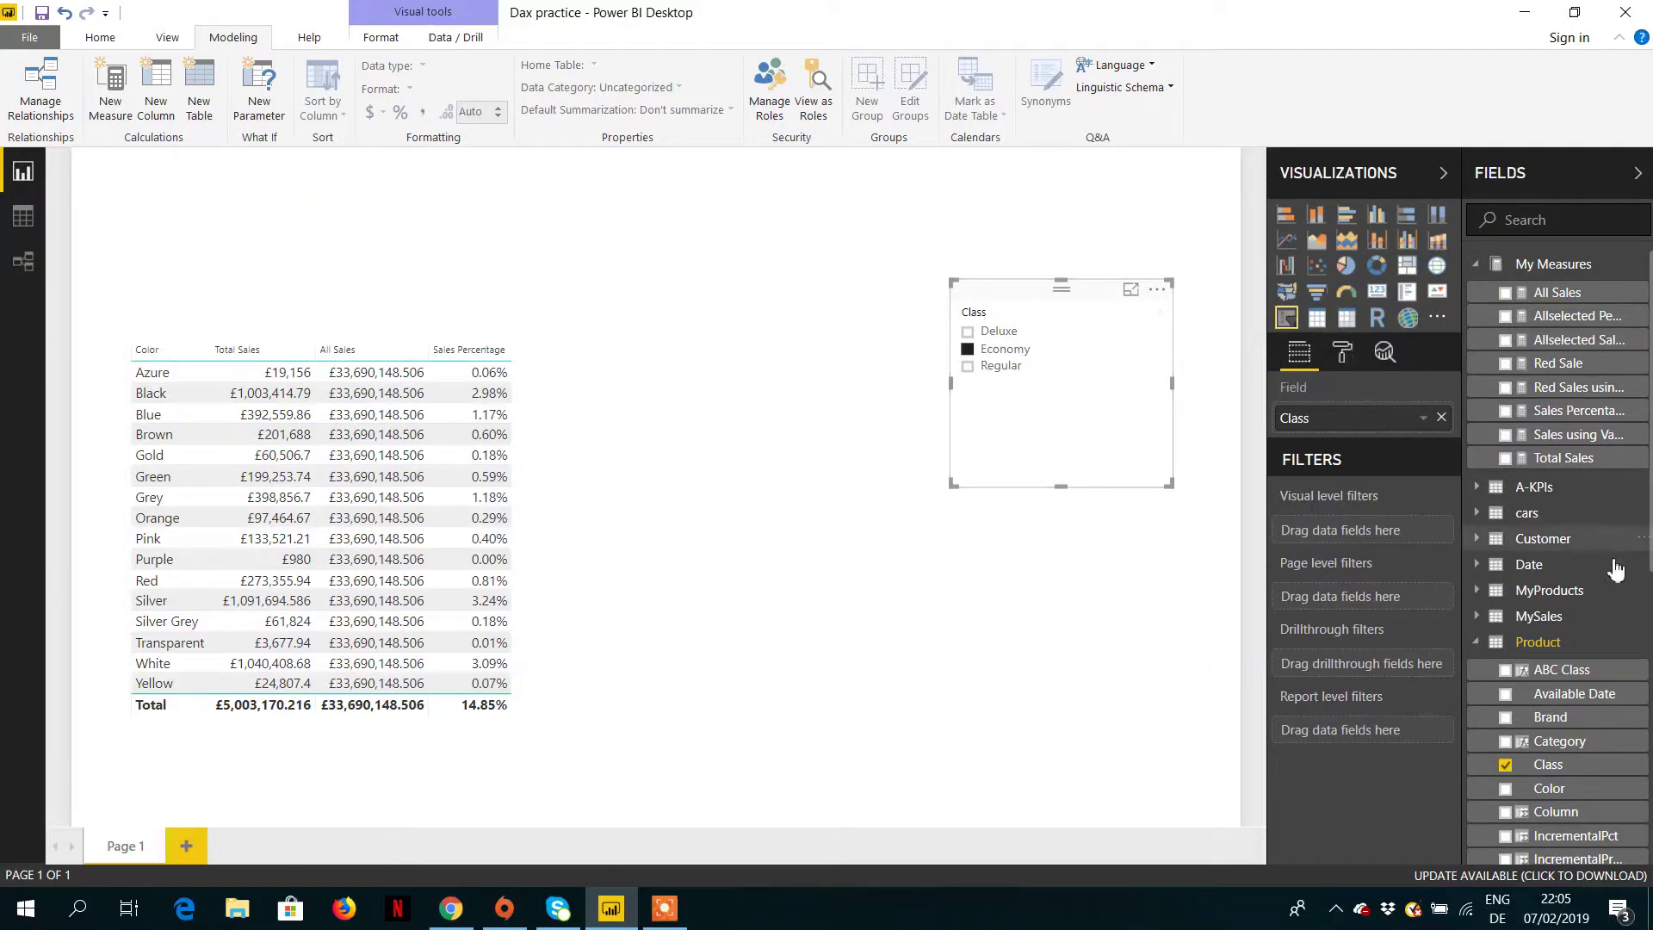
{"action": "left_click_drag", "start_coordinate": [1549, 789], "coordinate": [1369, 418]}
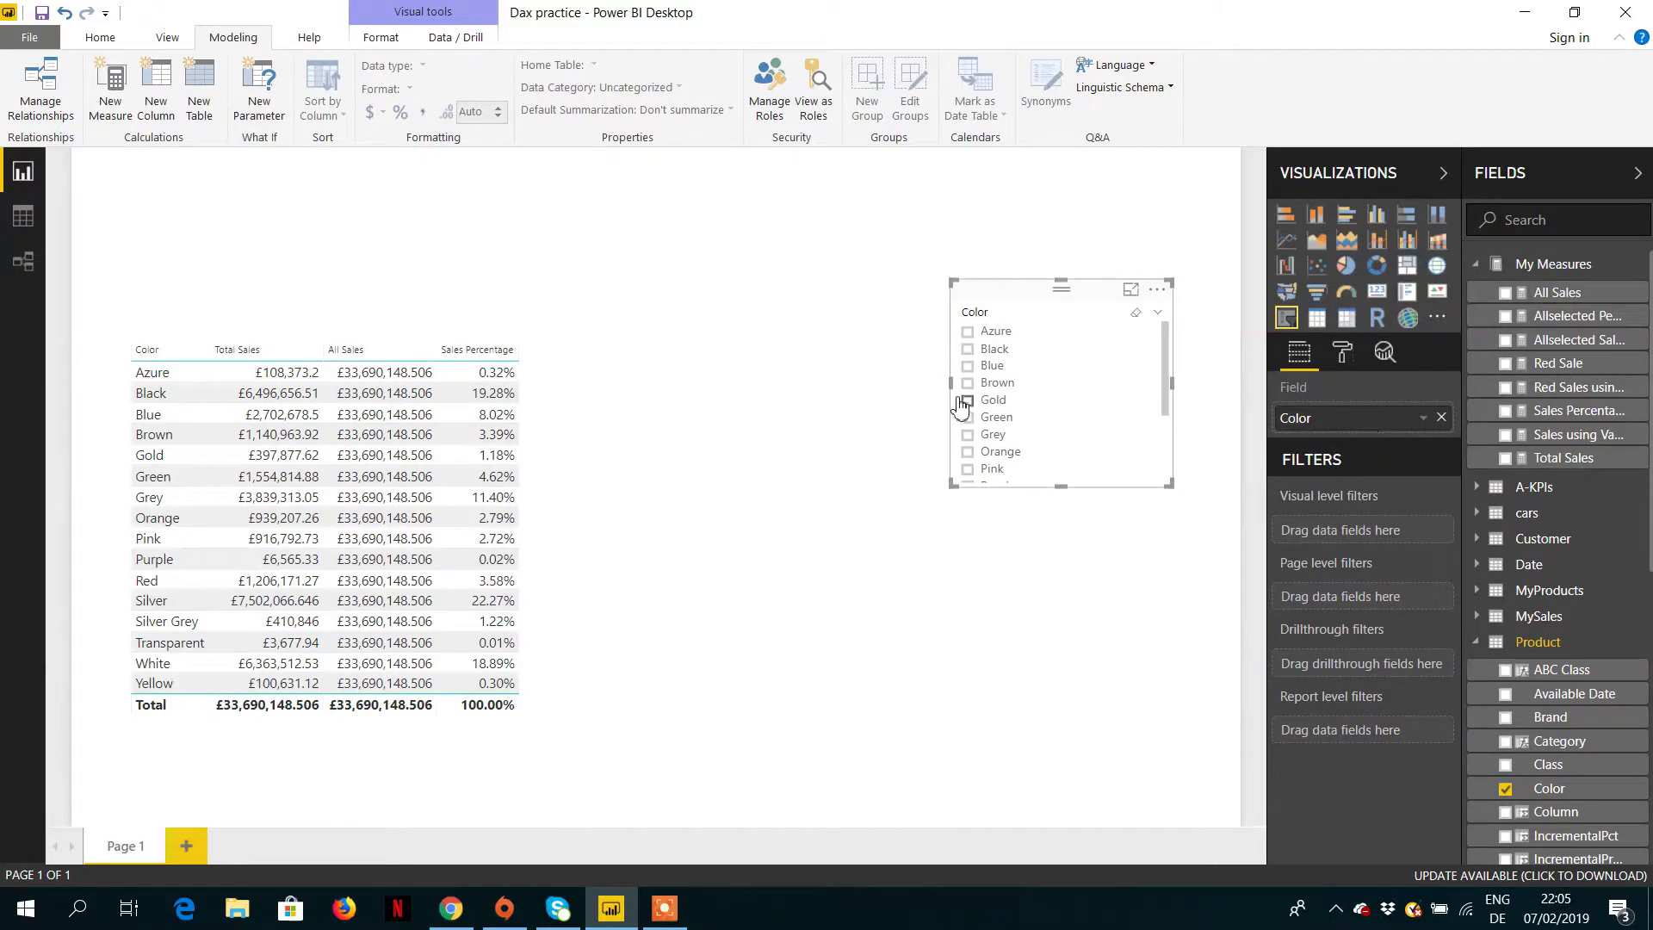
{"action": "left_click", "coordinate": [966, 417]}
{"action": "left_click", "coordinate": [968, 382]}
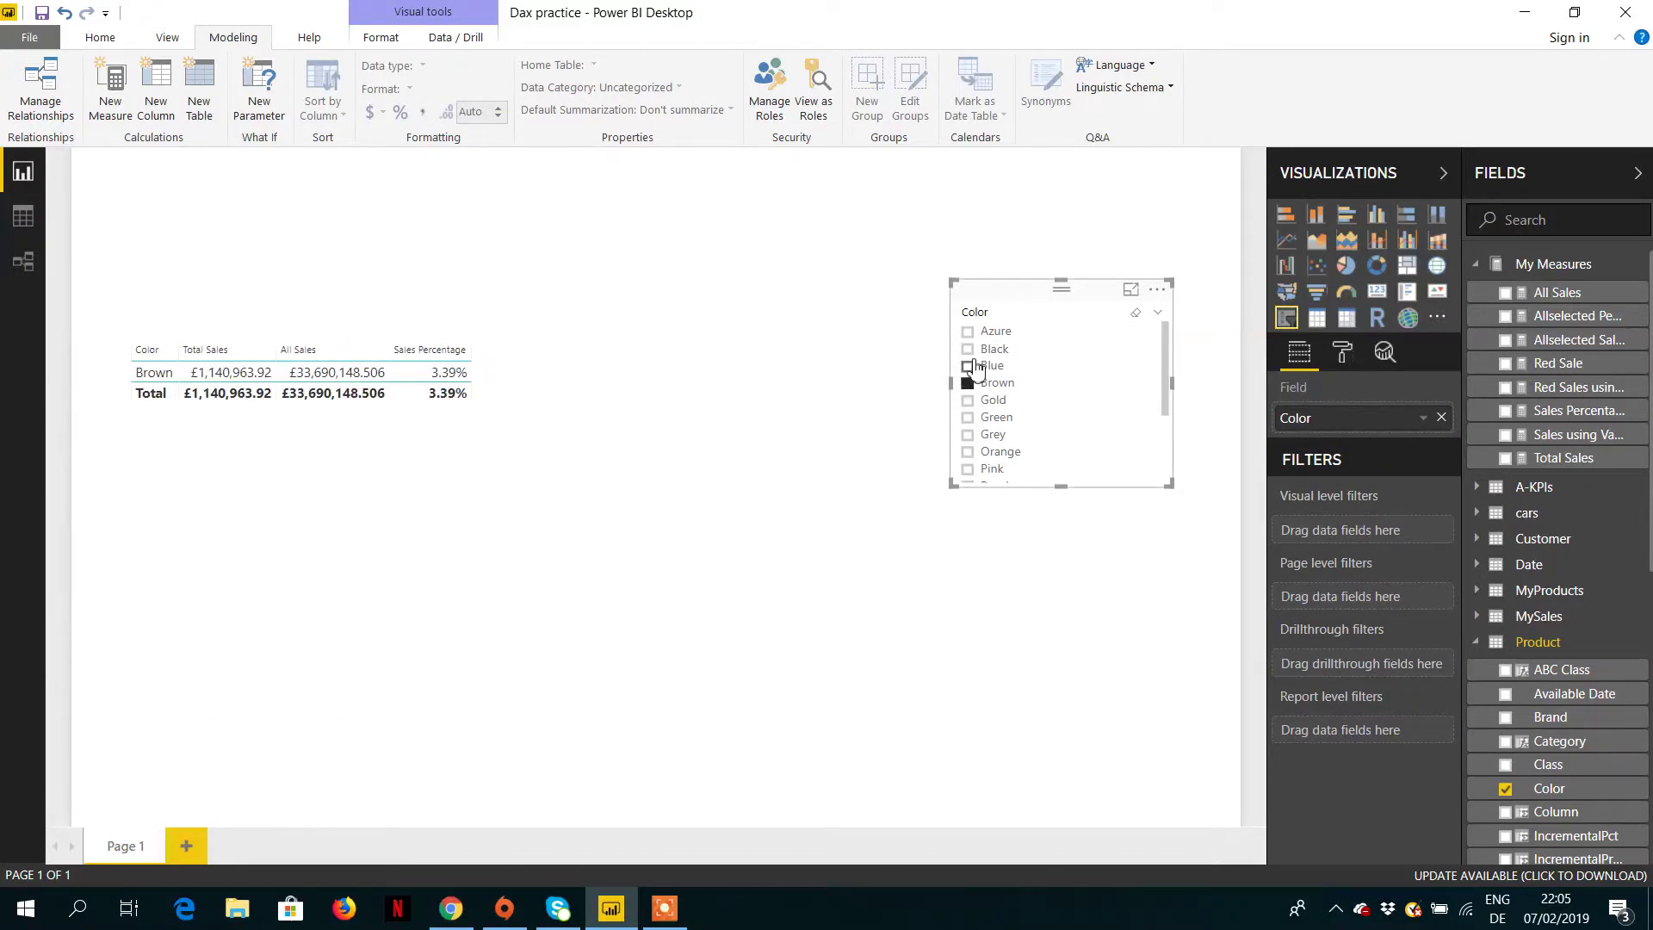
{"action": "left_click", "coordinate": [968, 366]}
{"action": "left_click", "coordinate": [967, 348]}
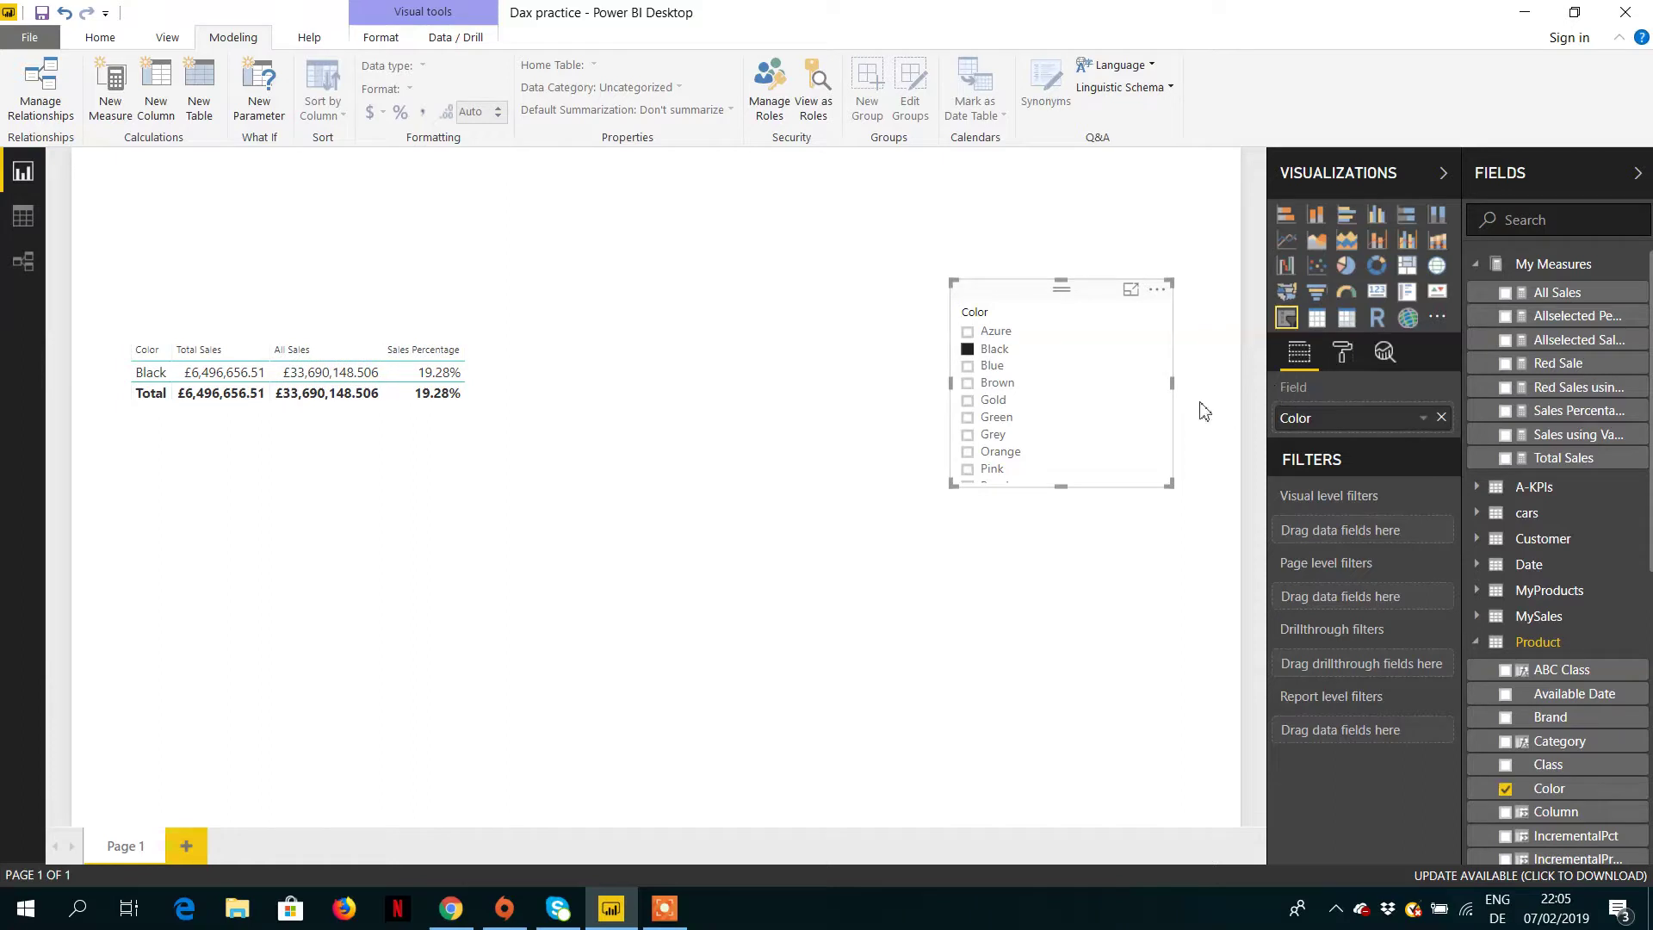
{"action": "left_click", "coordinate": [1147, 435]}
- Turn off Single Select for the Color slicer and add Green, Brown and Blue to the Grey selection
{"action": "left_click", "coordinate": [1345, 356]}
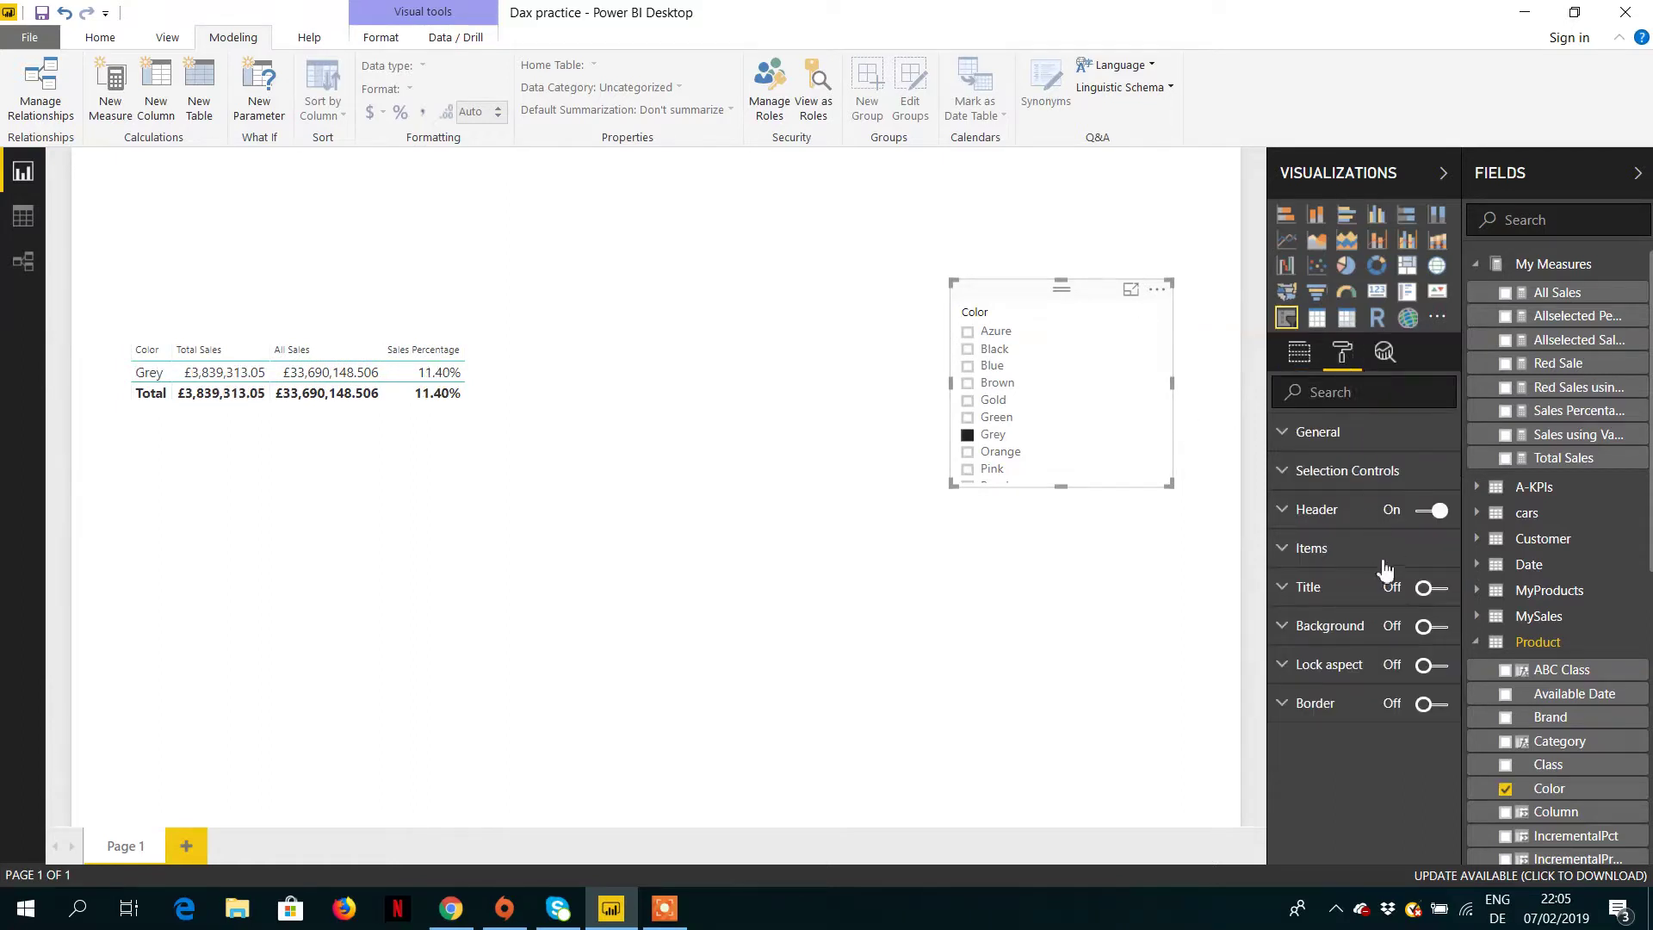
{"action": "left_click", "coordinate": [1373, 482]}
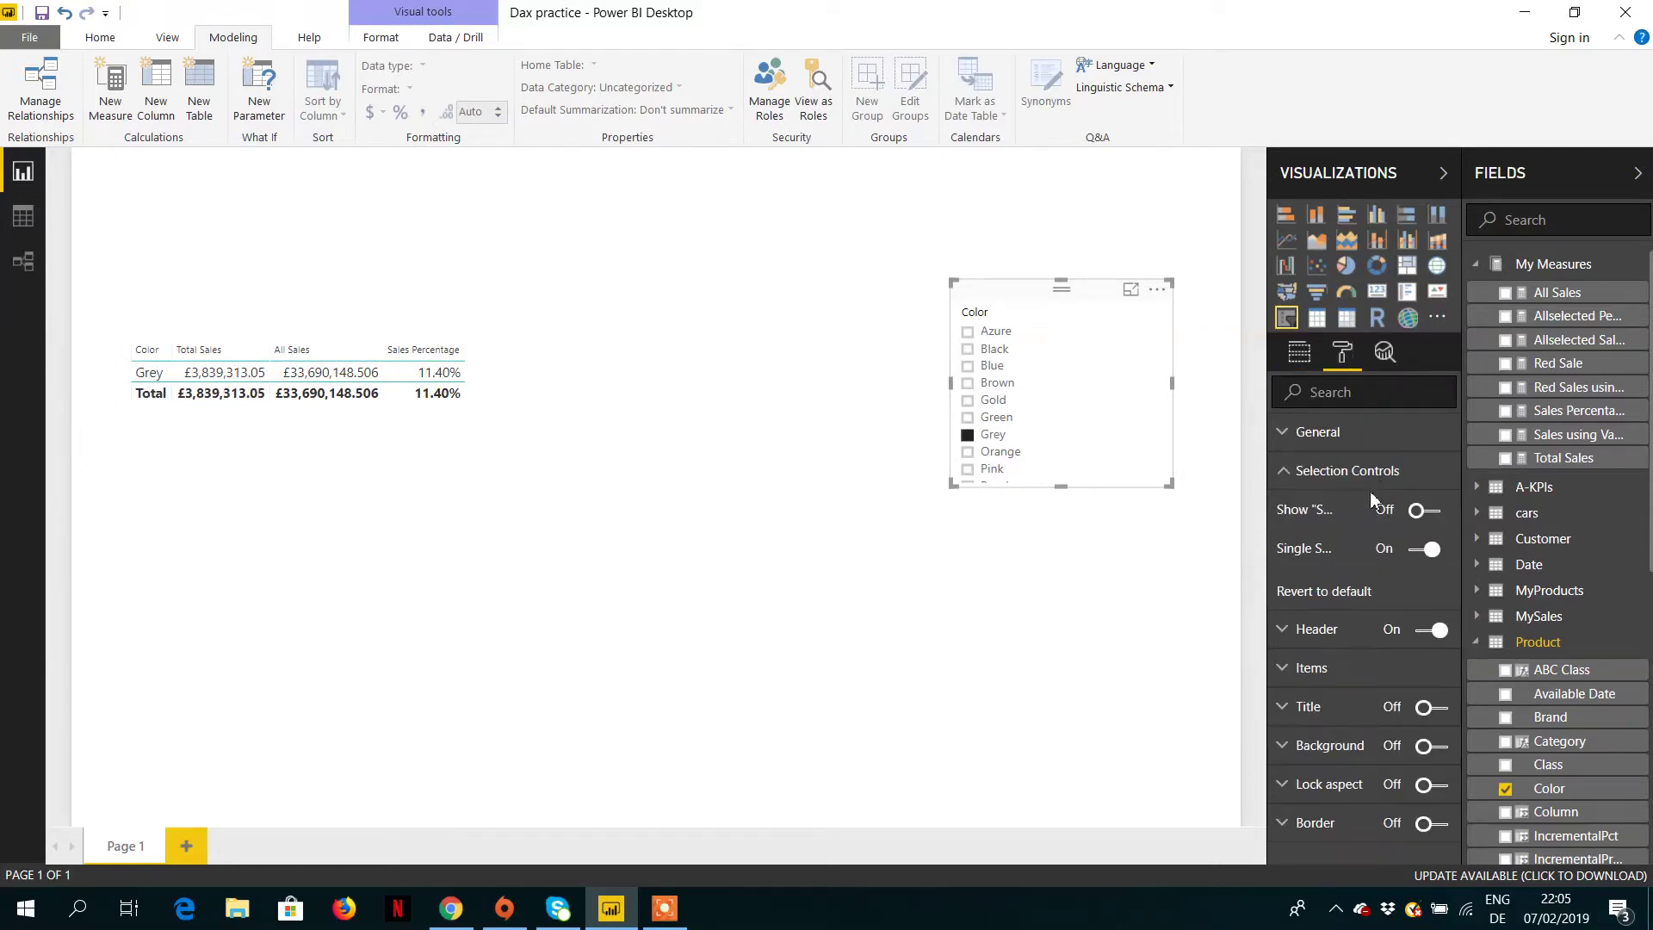
{"action": "left_click", "coordinate": [1425, 549]}
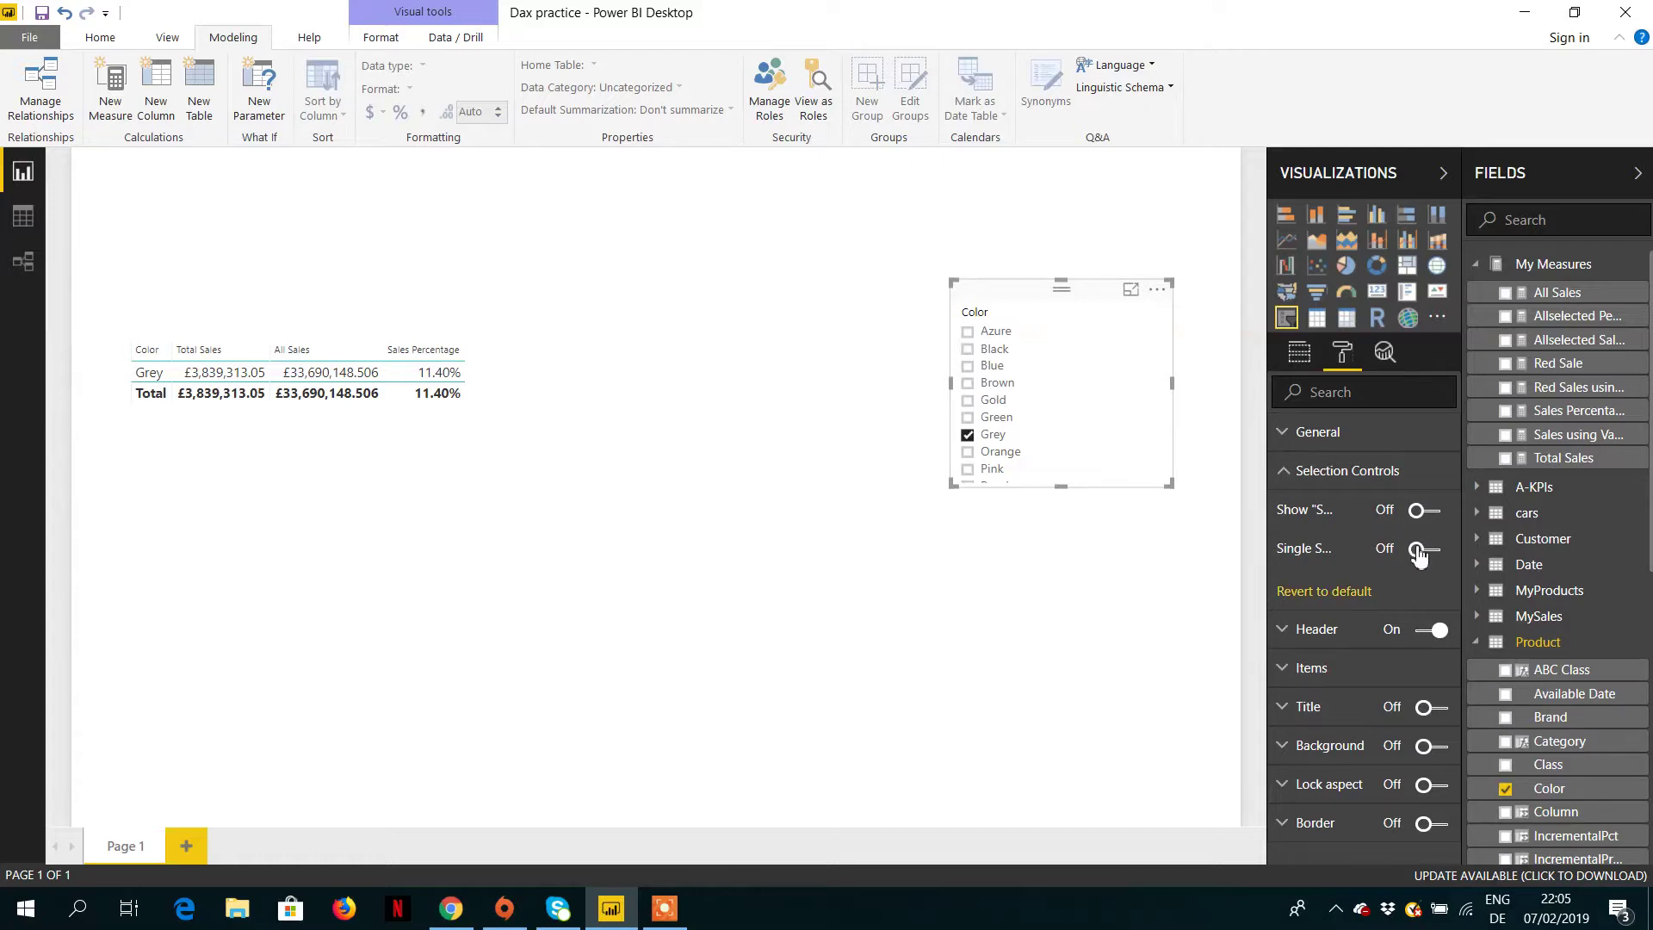
{"action": "left_click", "coordinate": [997, 419]}
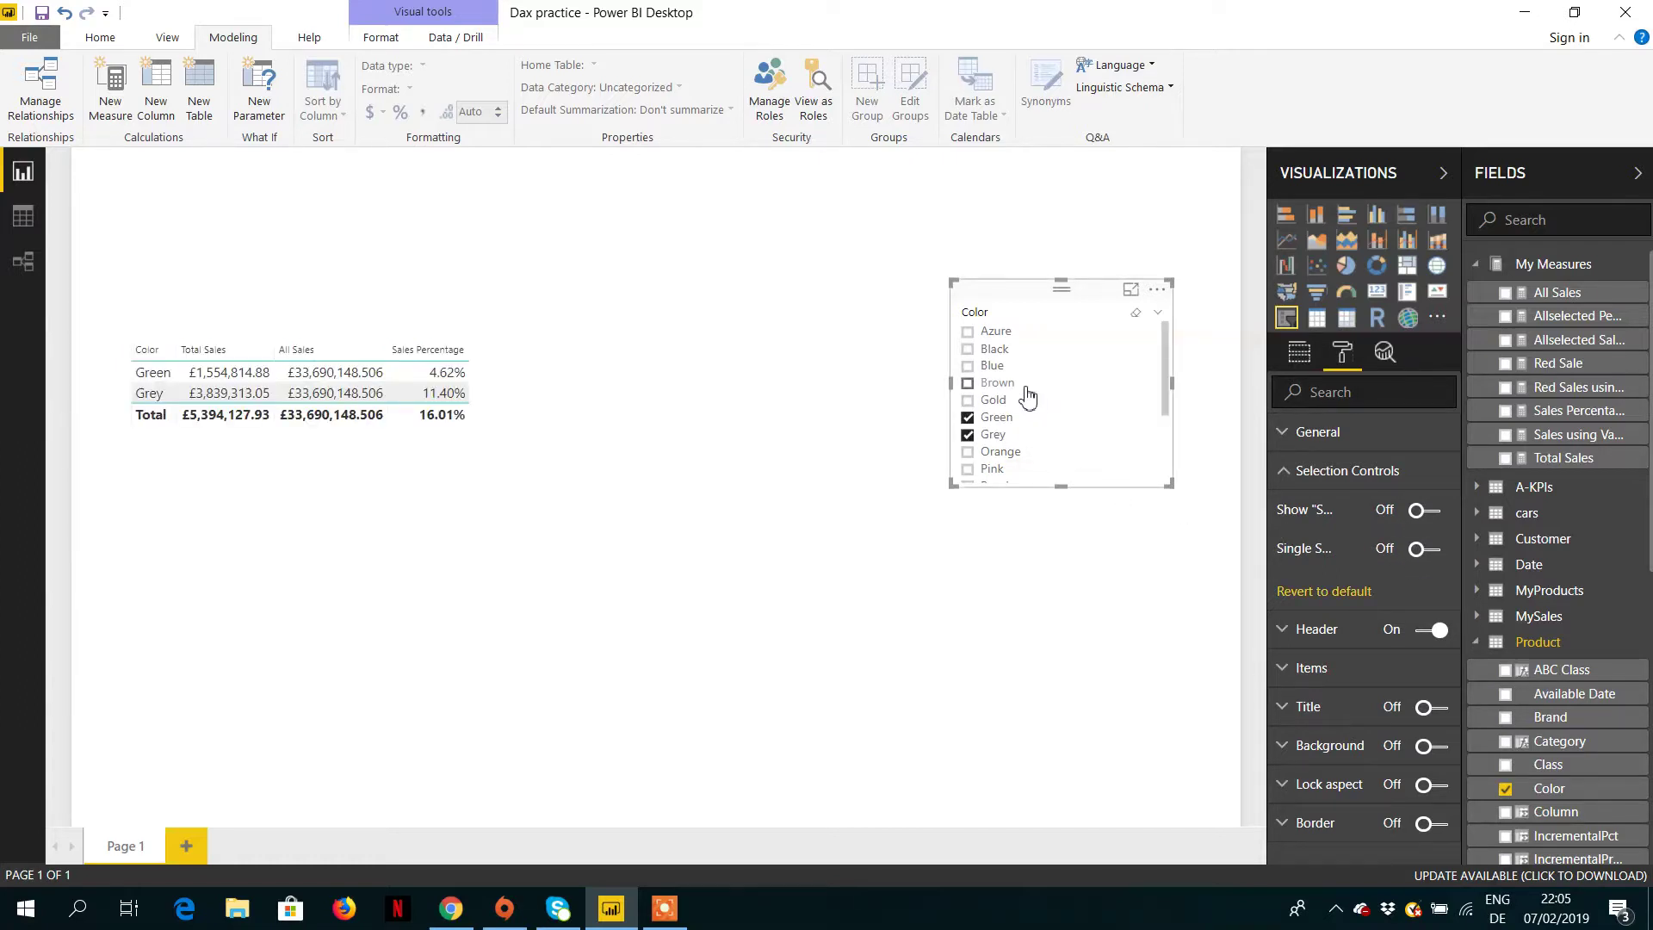
{"action": "left_click", "coordinate": [997, 384]}
{"action": "left_click", "coordinate": [992, 366]}
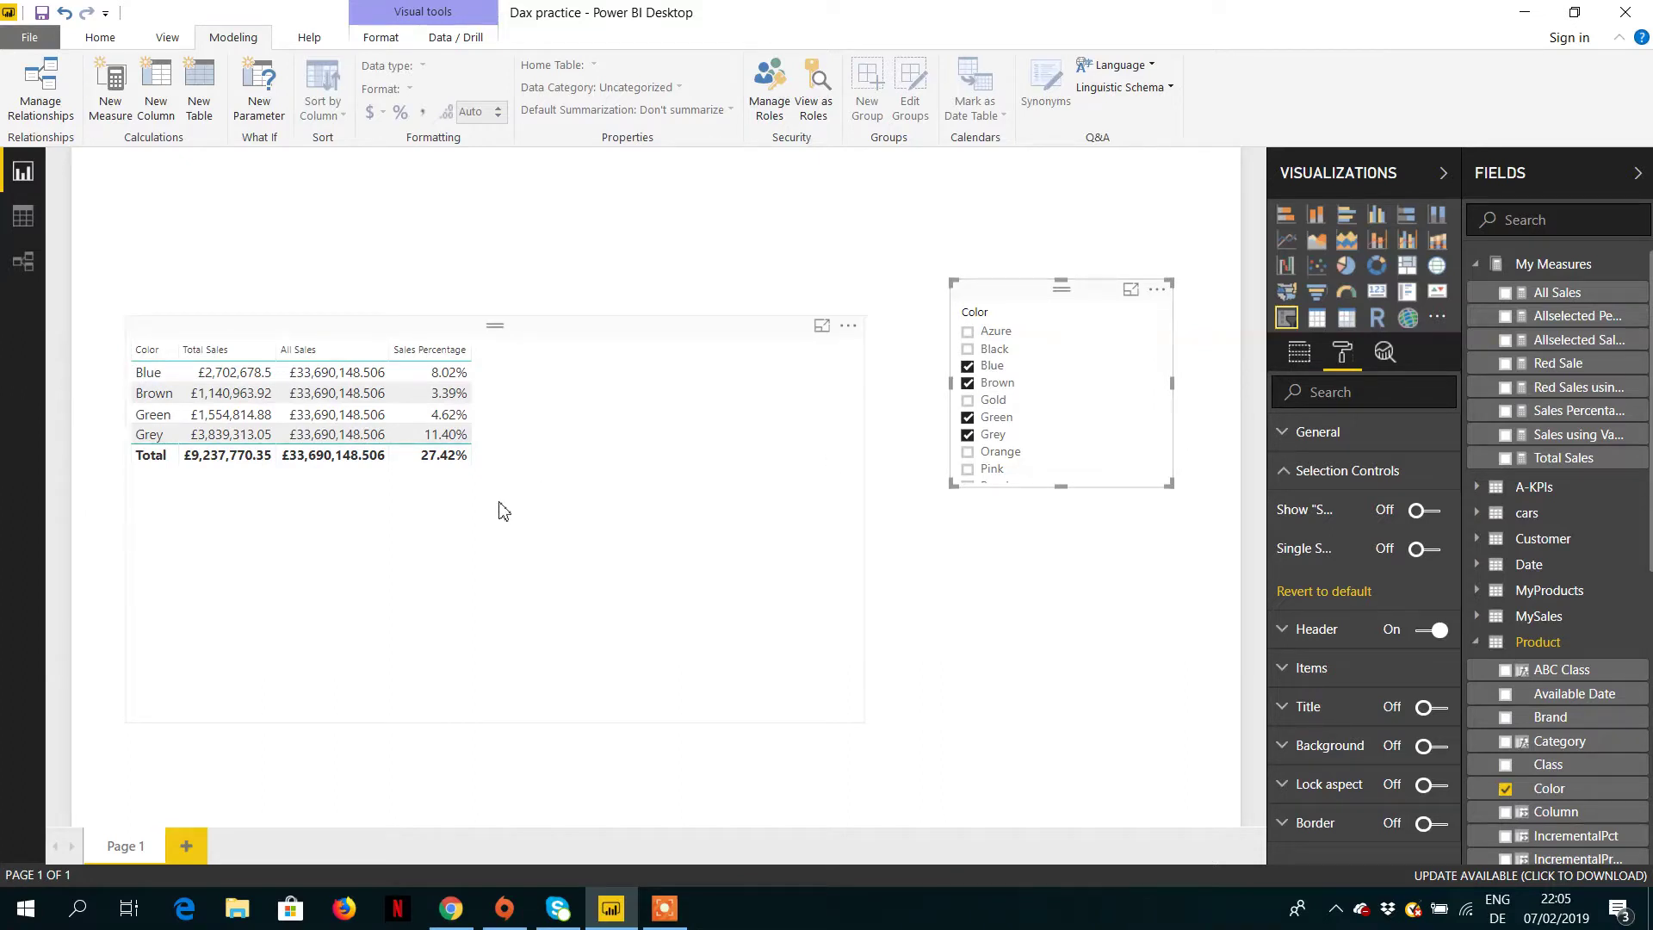
- Add the Allselected Sales and Allselected Percentage measures to the sales table
{"action": "left_click", "coordinate": [551, 547]}
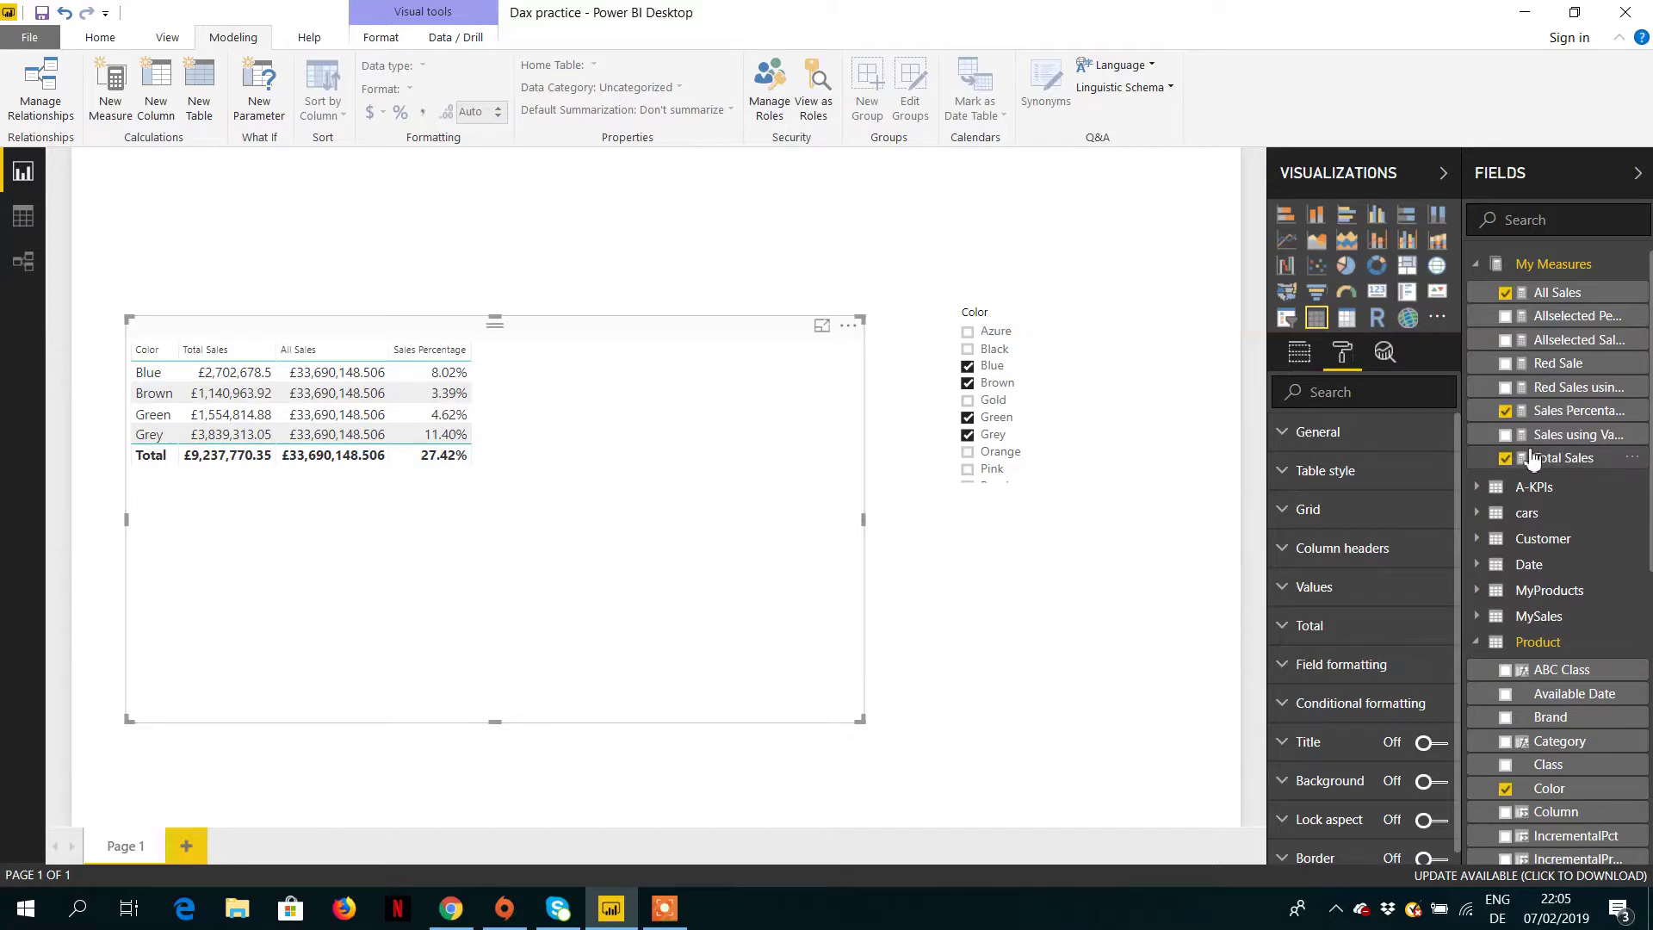
{"action": "left_click", "coordinate": [1506, 341]}
{"action": "left_click", "coordinate": [1508, 318]}
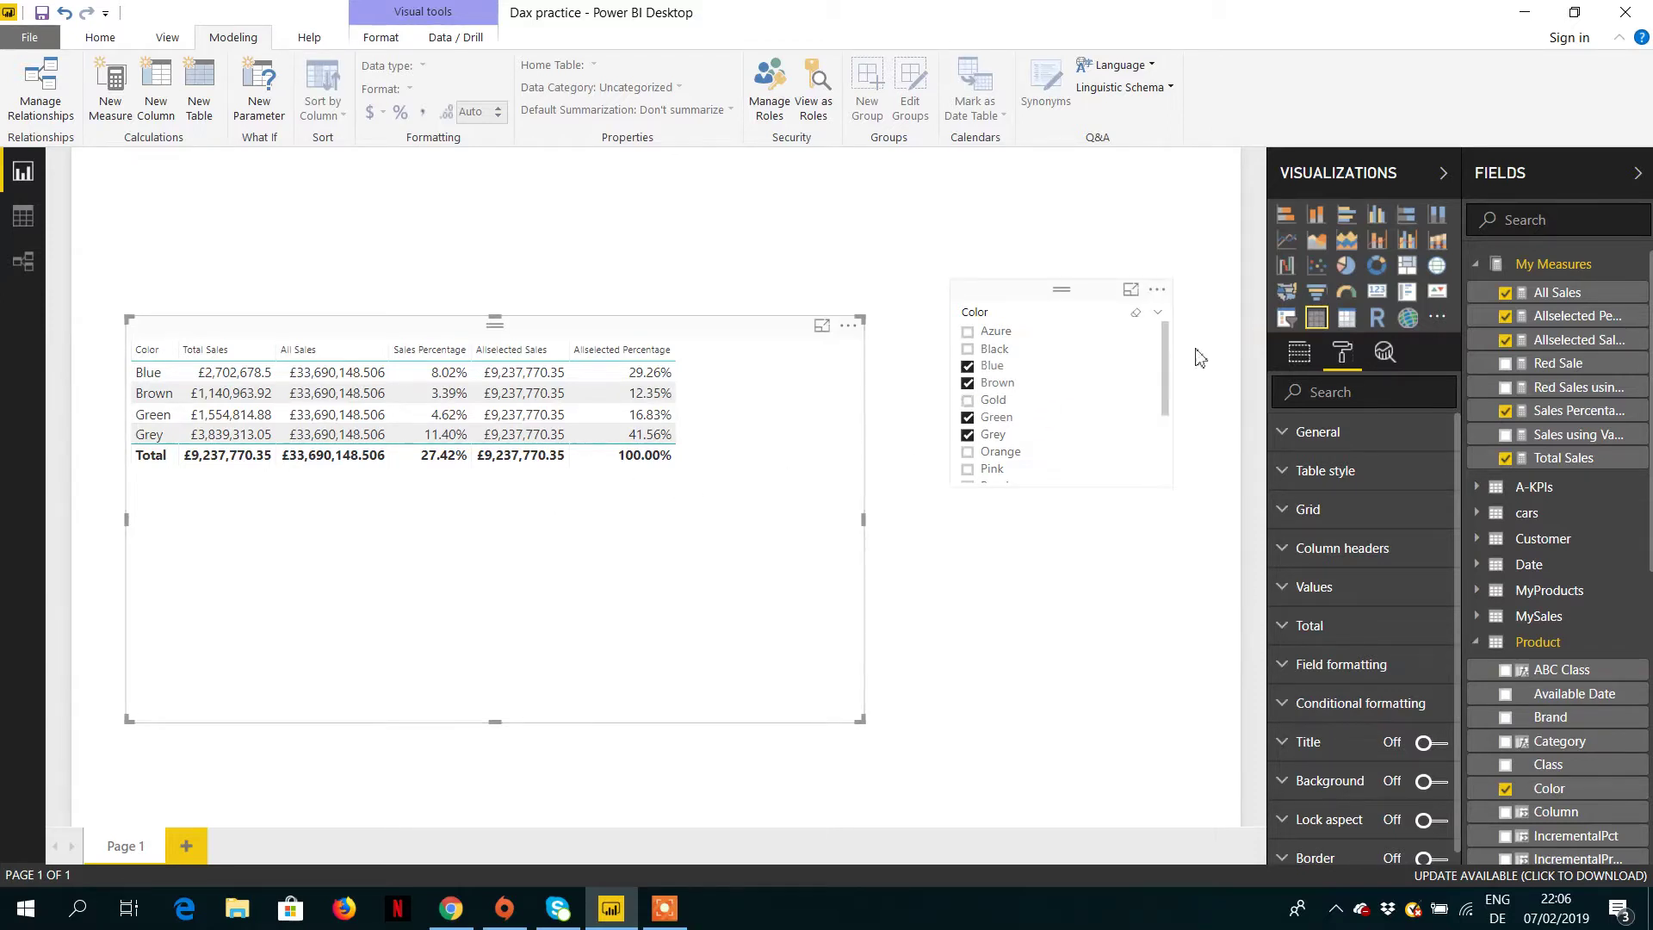
- Display the full formulas of Allselected Percentage and Allselected Sales, and add Pink to the Color slicer's selection
{"action": "left_click", "coordinate": [1581, 320]}
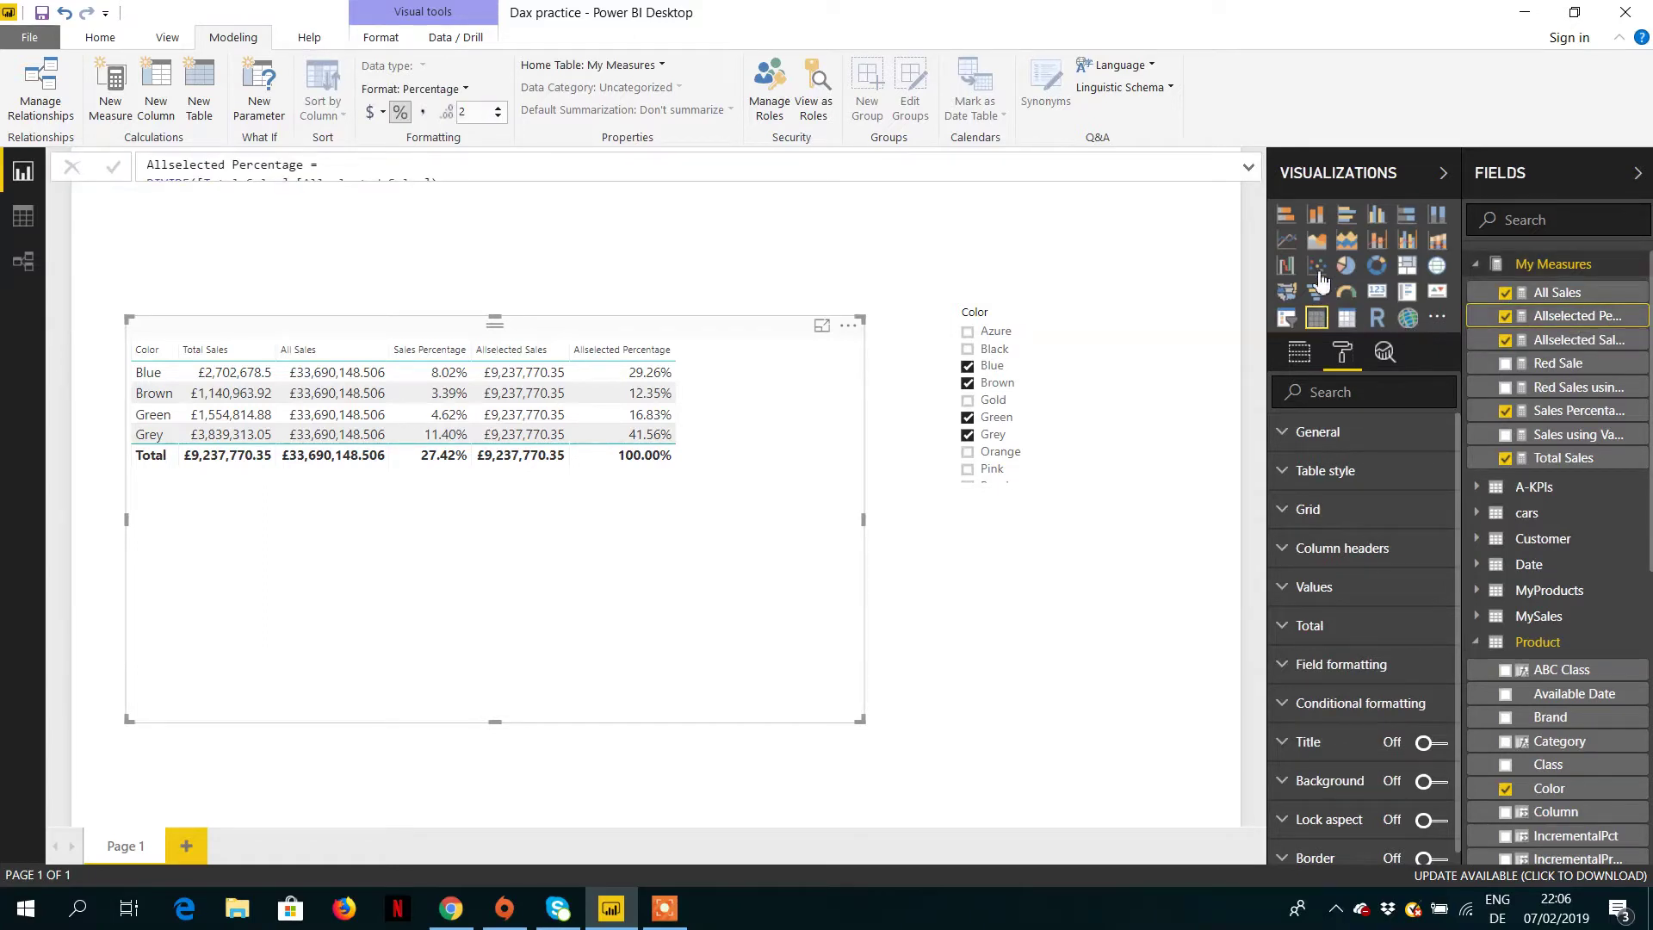
{"action": "left_click", "coordinate": [1247, 170]}
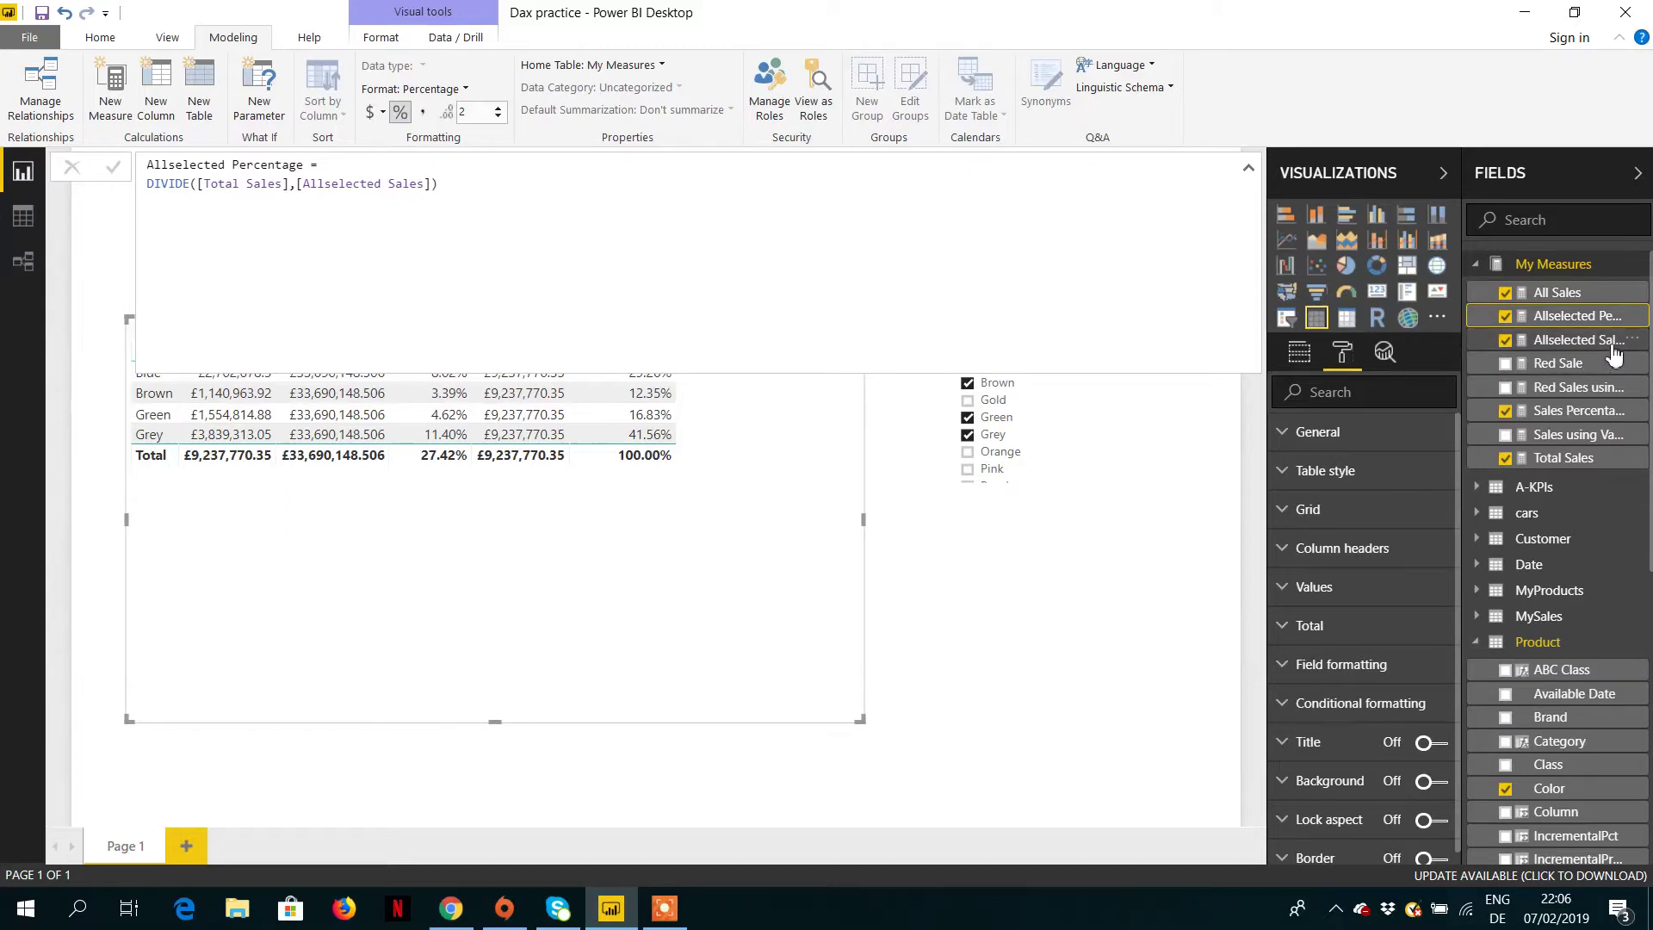
{"action": "left_click", "coordinate": [1609, 344]}
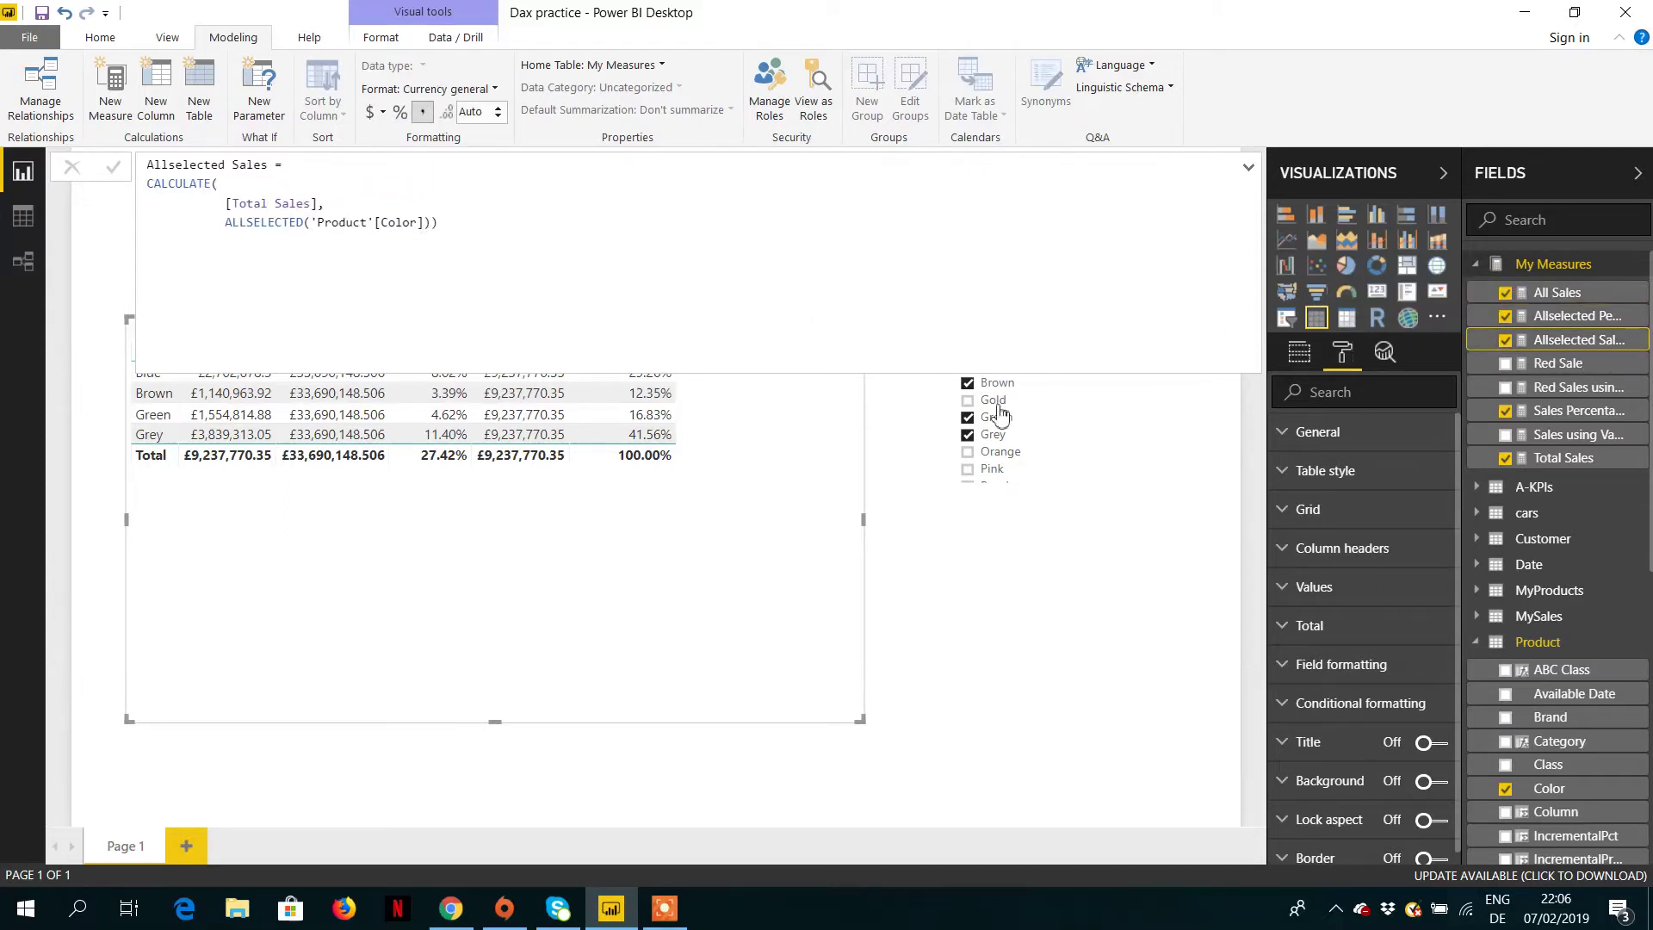
{"action": "left_click", "coordinate": [1073, 485]}
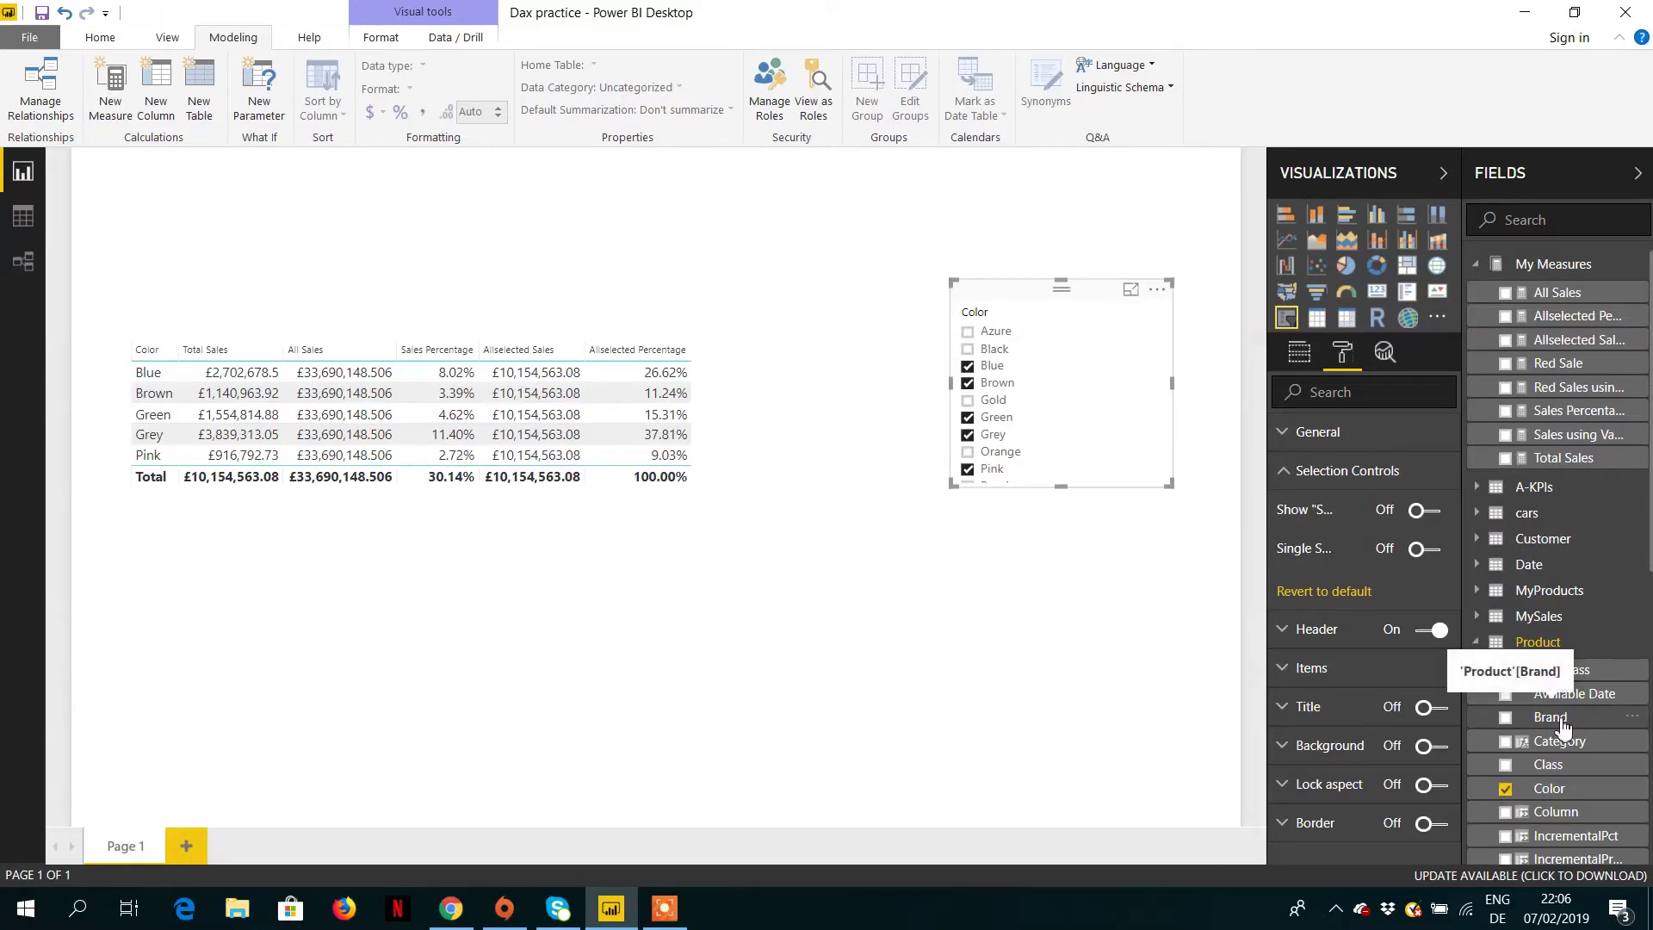
- Replace the slicer's Color field with the Product table's Brand field
{"action": "left_click_drag", "start_coordinate": [1562, 725], "coordinate": [1574, 766]}
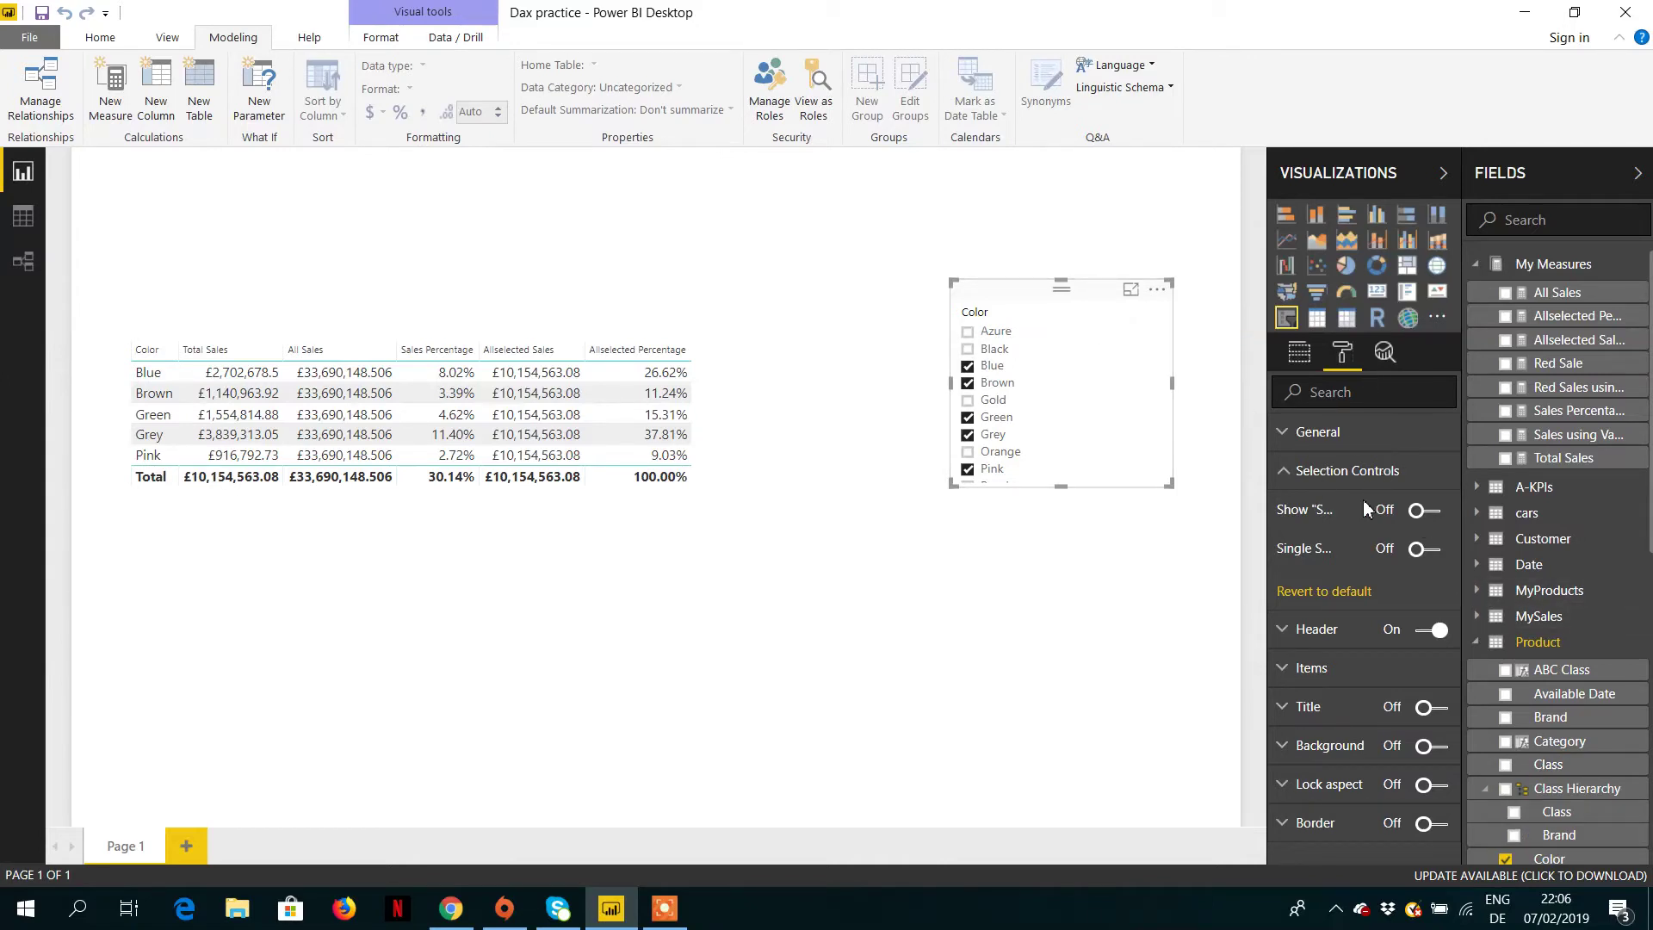
{"action": "left_click", "coordinate": [1300, 472]}
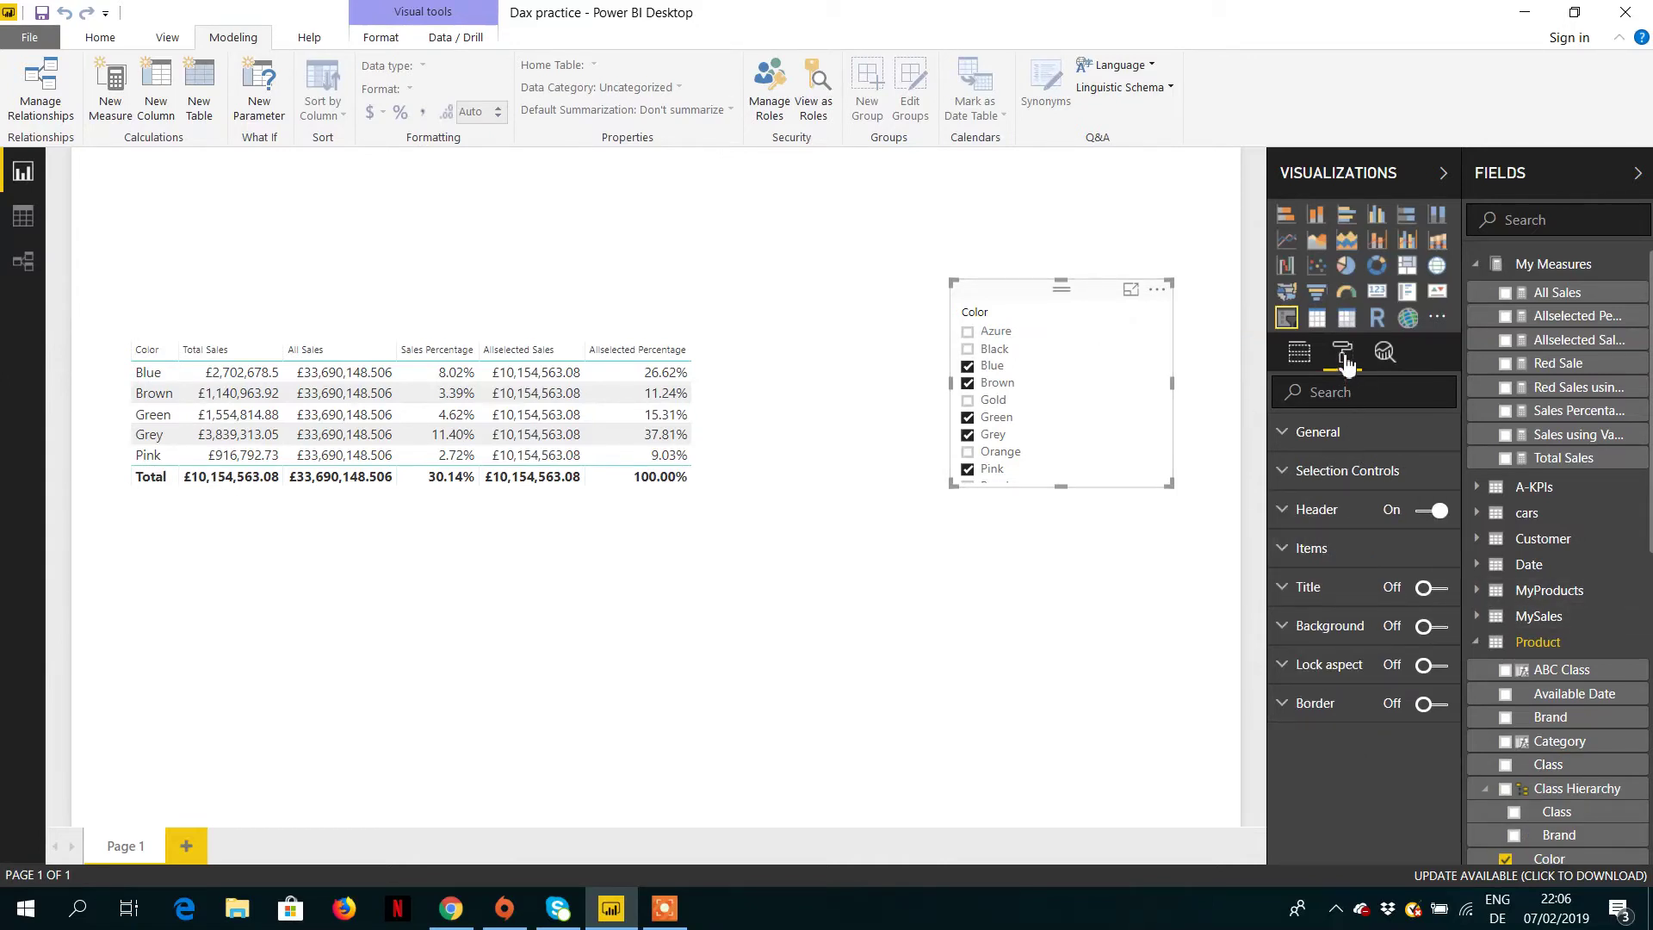
{"action": "left_click", "coordinate": [1298, 354]}
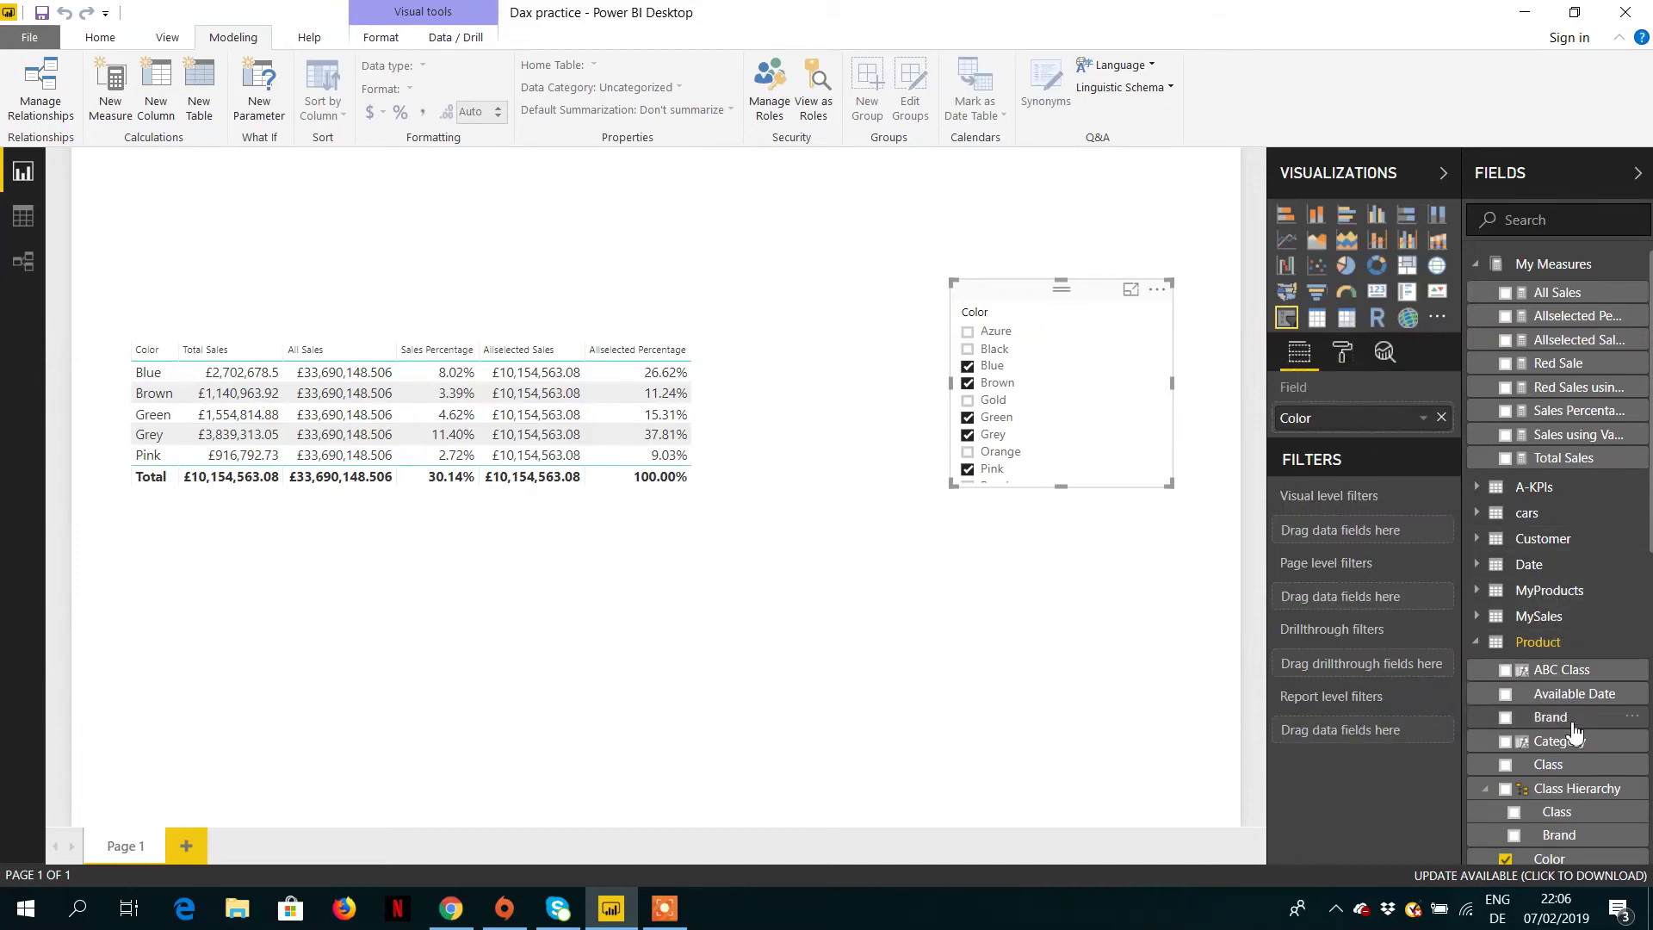
{"action": "left_click_drag", "start_coordinate": [1568, 726], "coordinate": [1384, 417]}
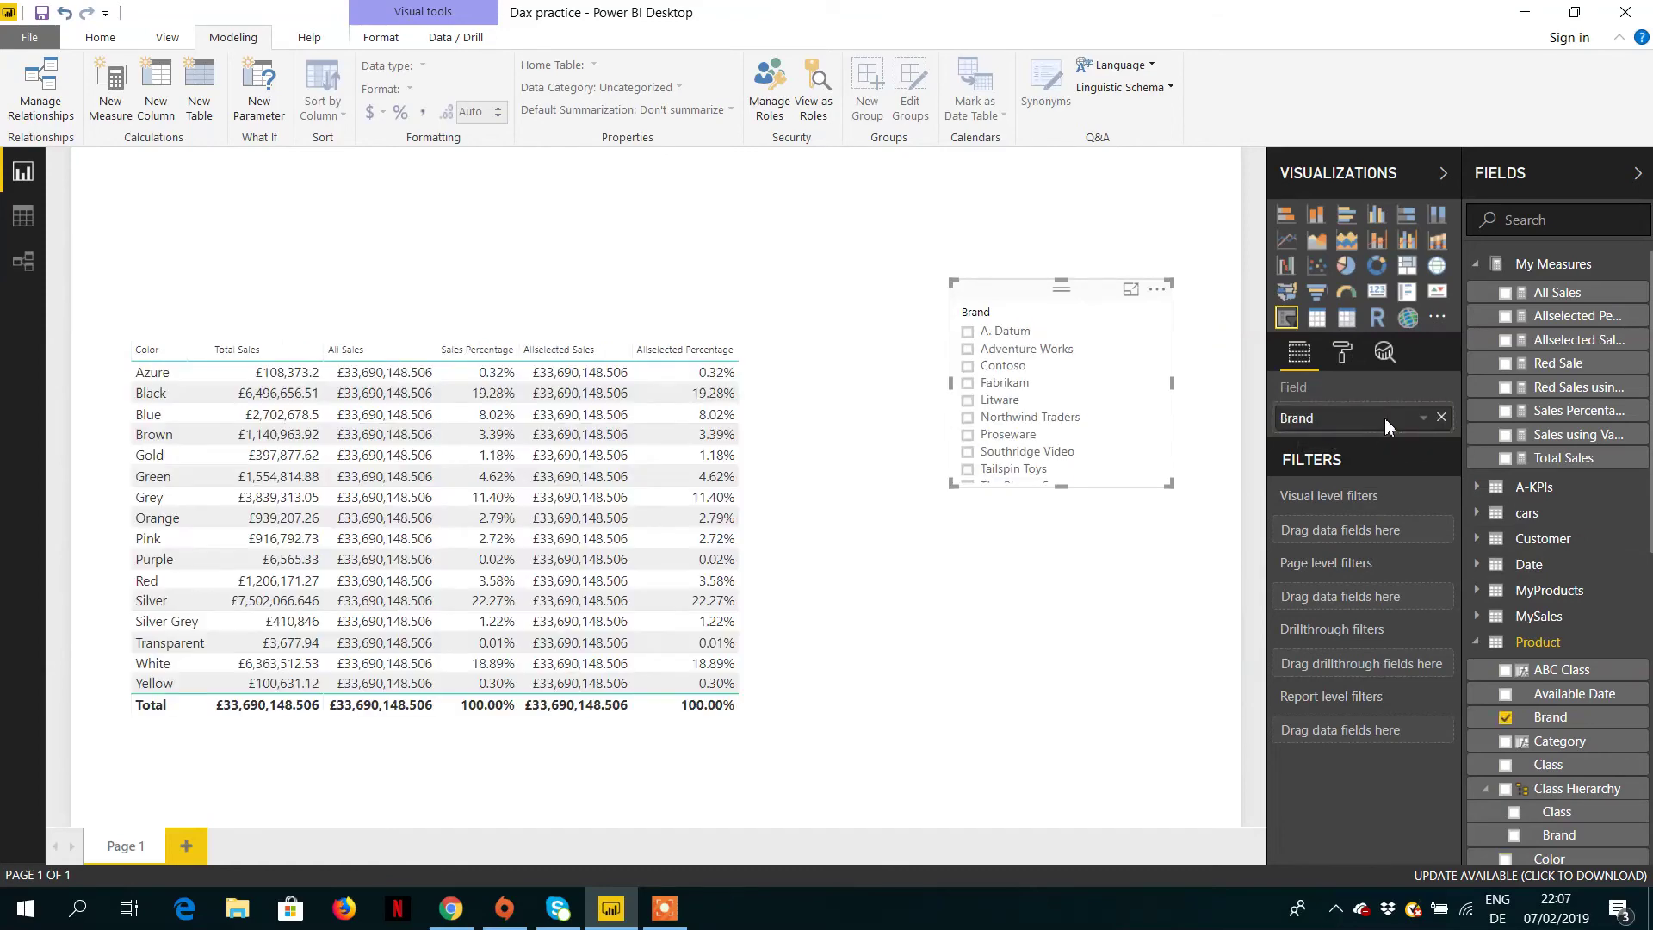
- Filter the report by the brands Contoso, Litware, Proseware and Northwind Traders in the Brand slicer
{"action": "left_click", "coordinate": [968, 367]}
{"action": "left_click", "coordinate": [967, 400]}
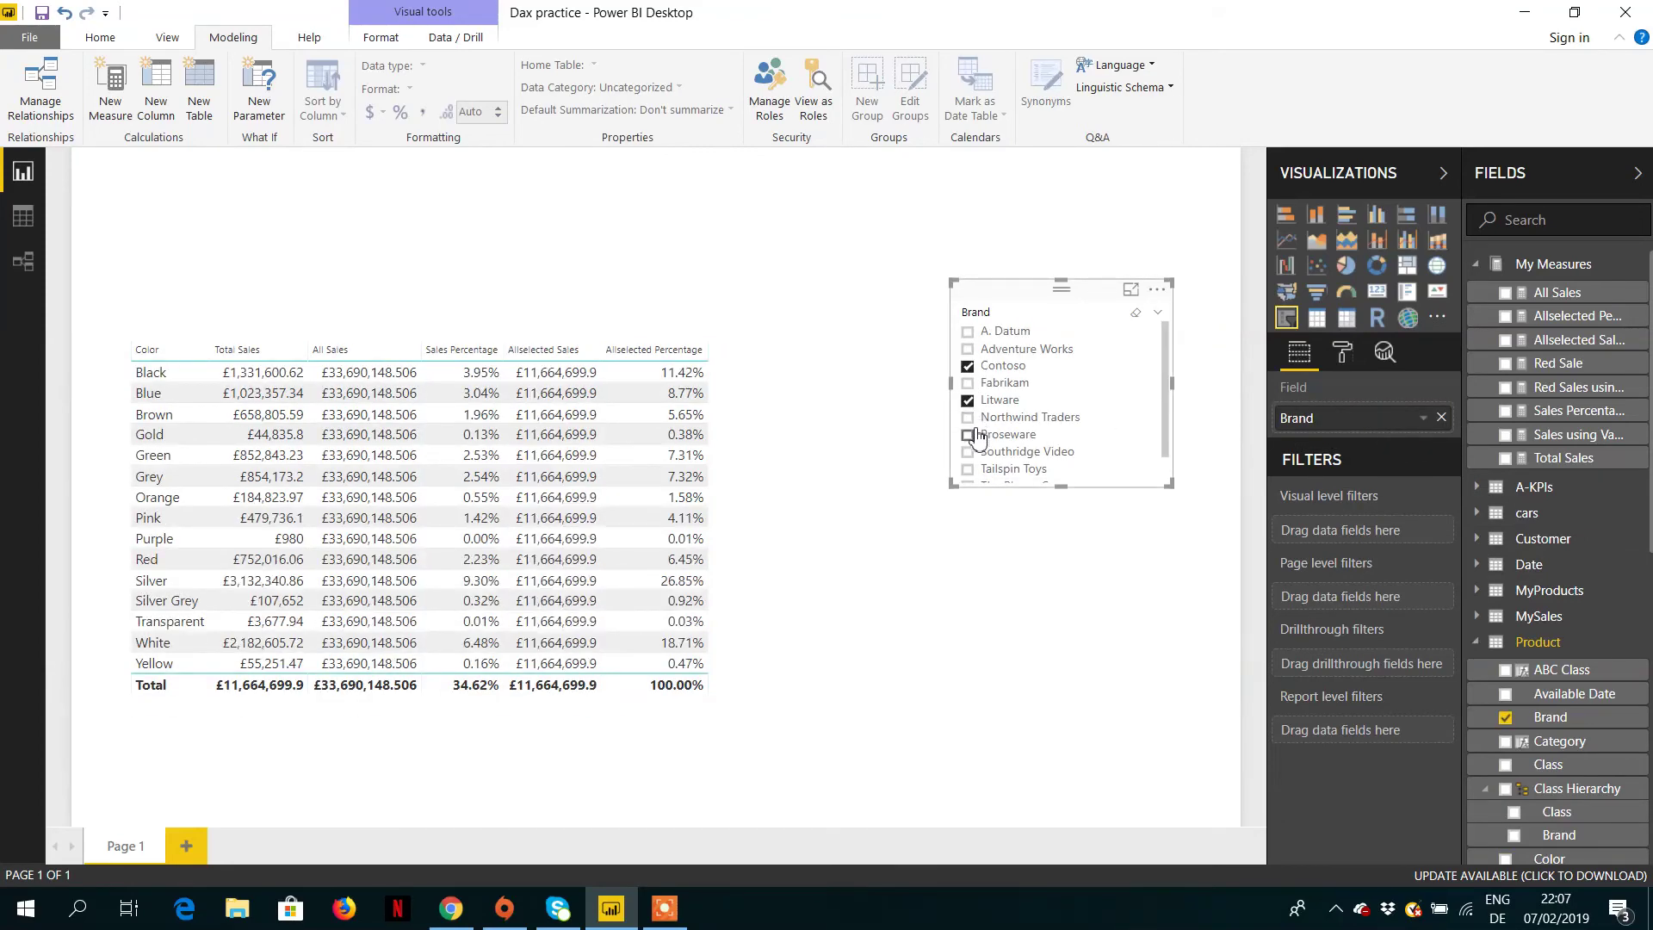
{"action": "left_click", "coordinate": [968, 435]}
{"action": "left_click", "coordinate": [967, 418]}
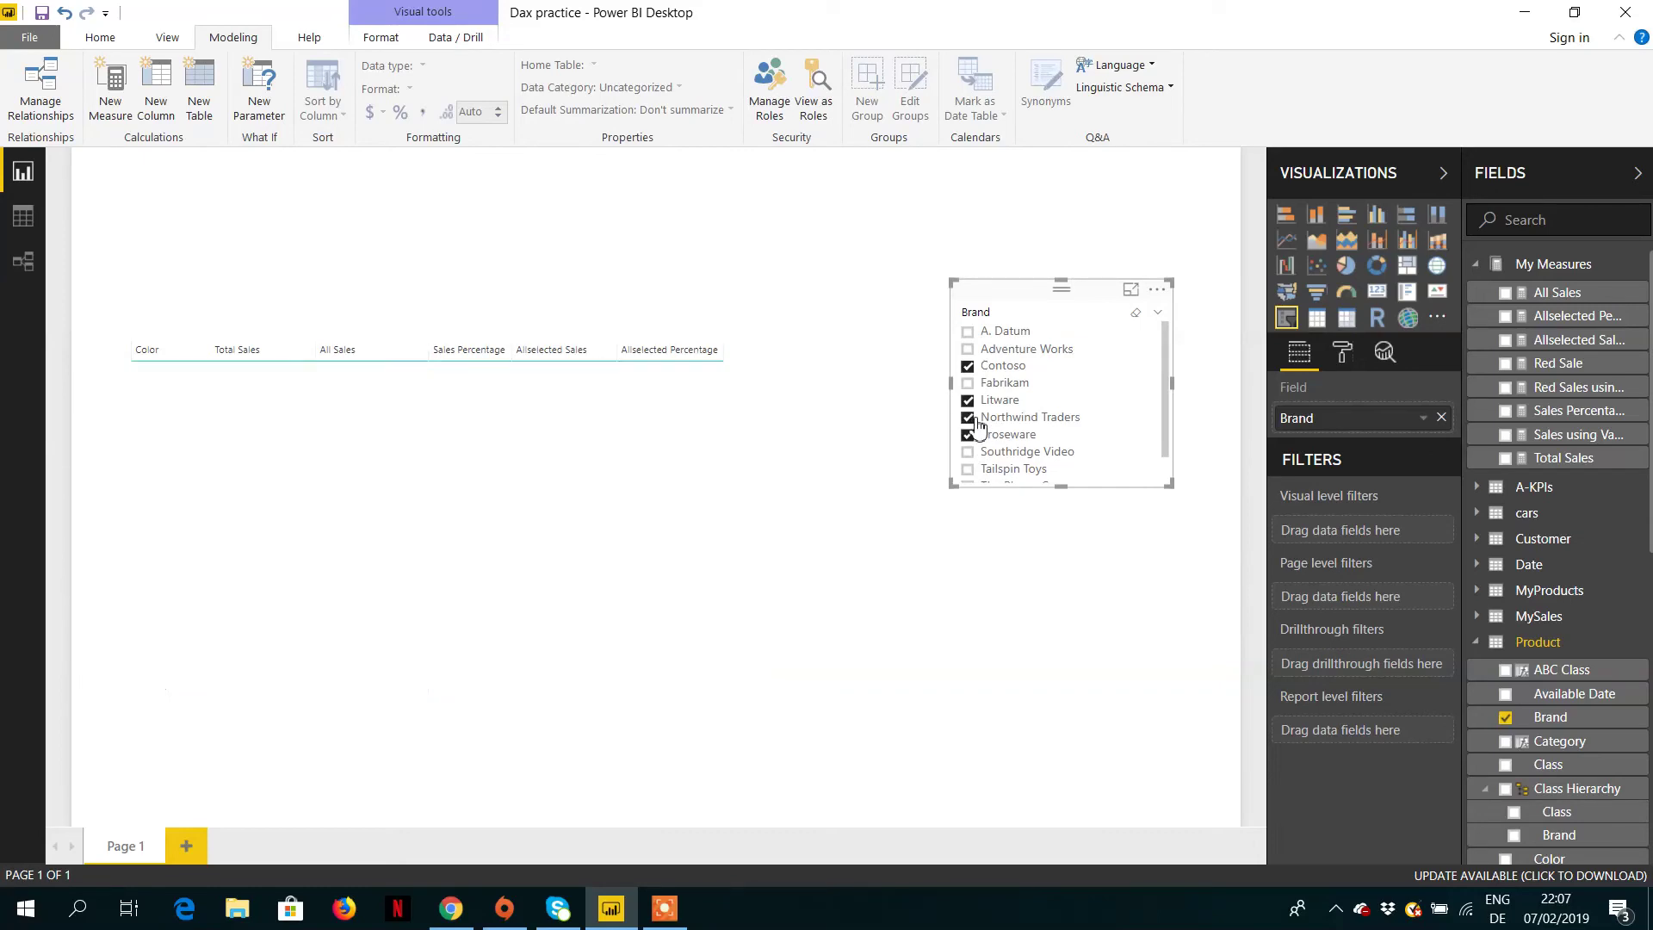